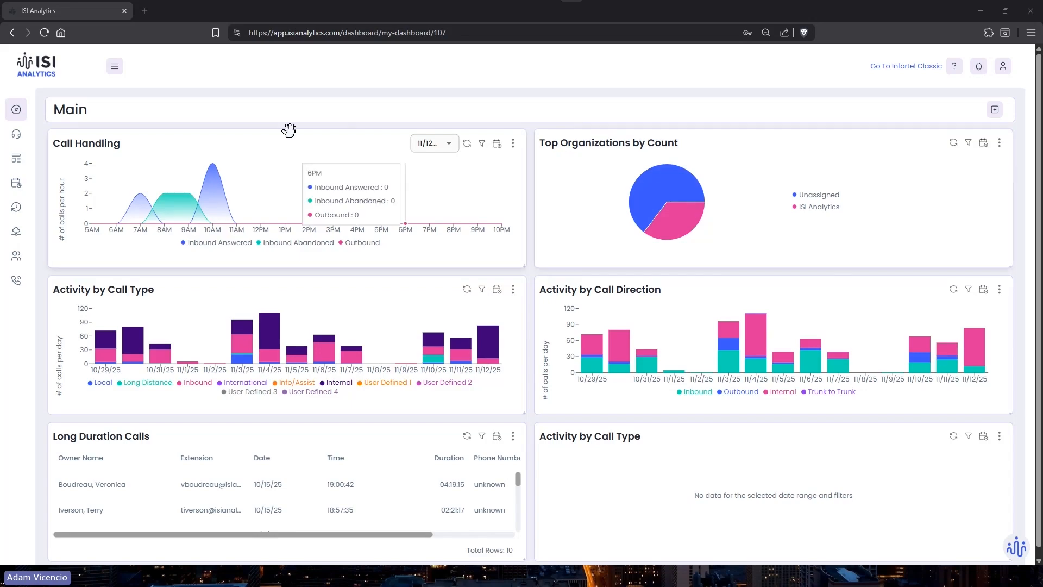
- Start a new report template from the standard Call Record Search template
{"action": "left_click", "coordinate": [16, 163]}
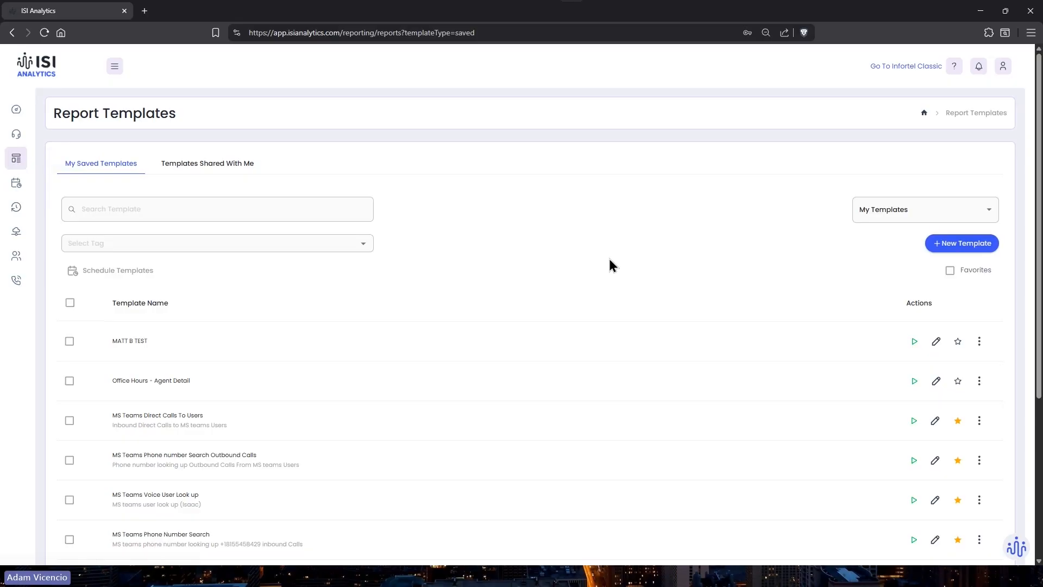
{"action": "left_click", "coordinate": [959, 245]}
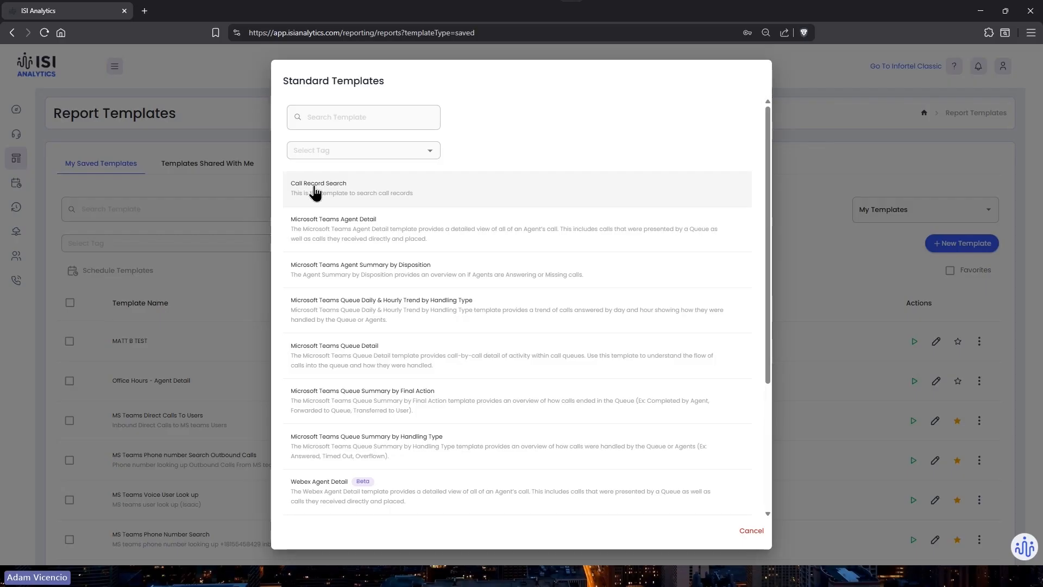
{"action": "left_click", "coordinate": [315, 192]}
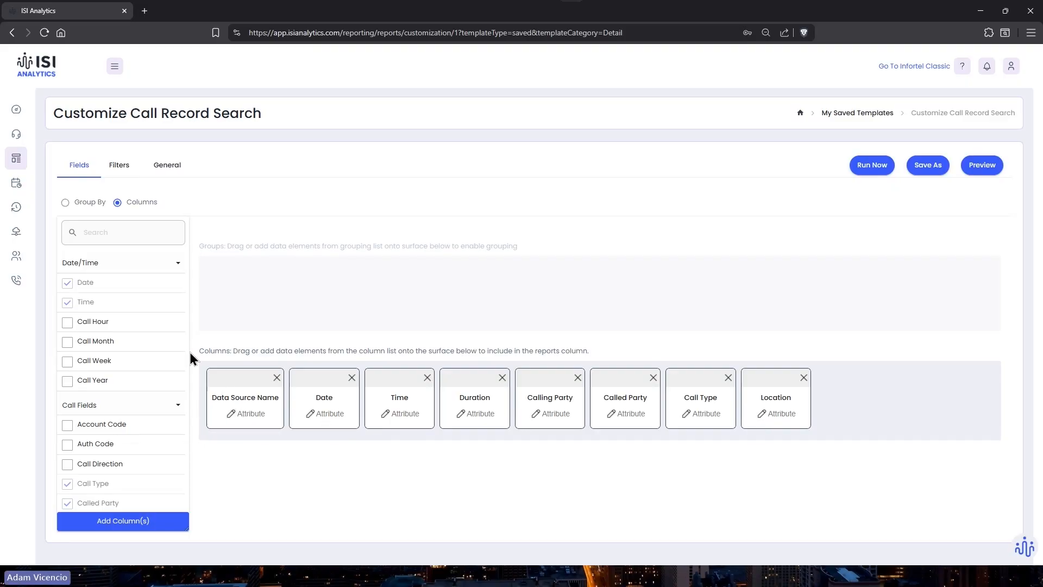
- Add the Call Hour field as a column of the Call Record Search report
{"action": "left_click", "coordinate": [68, 322]}
{"action": "left_click", "coordinate": [139, 523]}
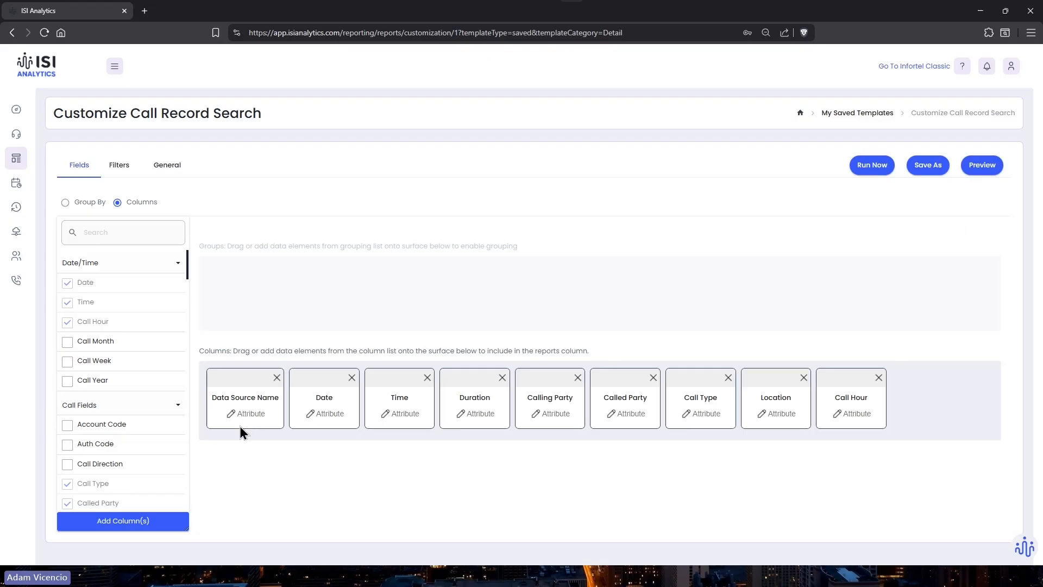
{"action": "mouse_move", "coordinate": [213, 402]}
{"action": "left_mouse_down"}
{"action": "mouse_move", "coordinate": [261, 398]}
{"action": "mouse_move", "coordinate": [215, 402]}
{"action": "left_mouse_up"}
- Review the name, sort and alignment attributes of the Data Source Name and Date columns without saving changes
{"action": "left_click", "coordinate": [251, 419]}
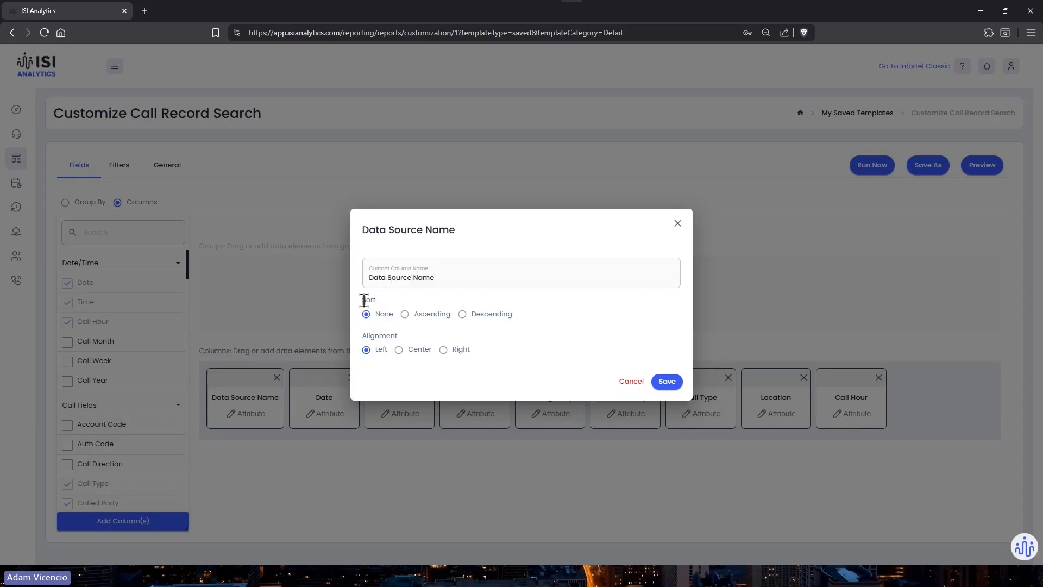
{"action": "left_click_drag", "start_coordinate": [361, 299], "coordinate": [388, 306]}
{"action": "left_click_drag", "start_coordinate": [473, 238], "coordinate": [449, 187]}
{"action": "left_click_drag", "start_coordinate": [422, 223], "coordinate": [405, 218]}
{"action": "left_click", "coordinate": [427, 230]}
{"action": "left_click", "coordinate": [675, 224]}
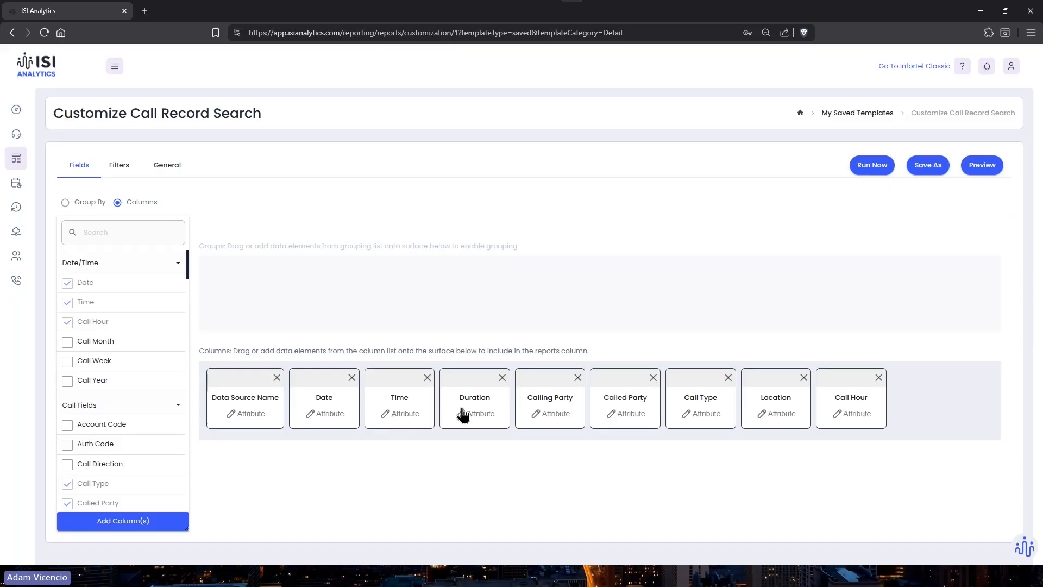
{"action": "left_click", "coordinate": [324, 415]}
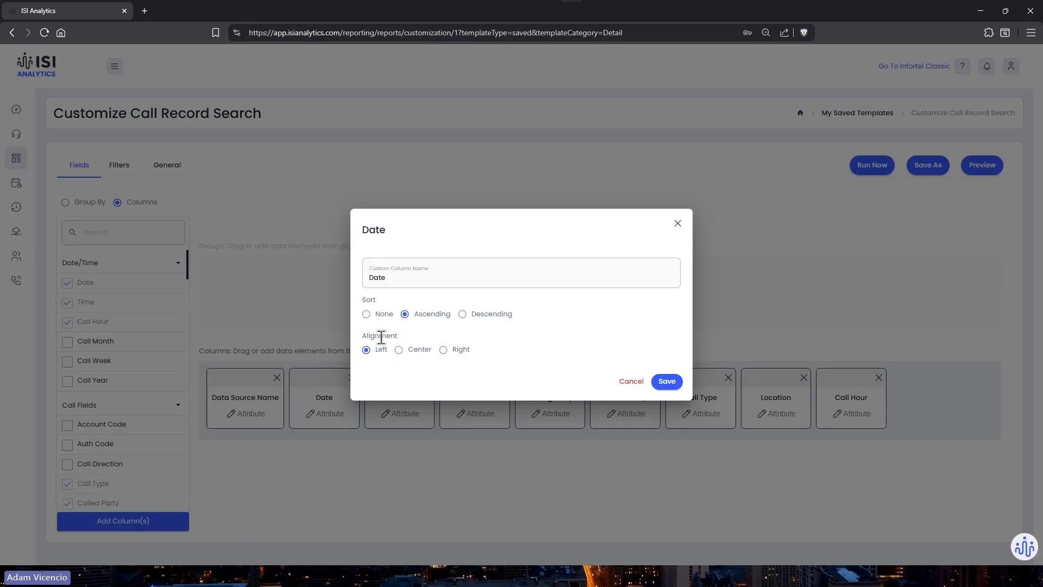
{"action": "left_click", "coordinate": [627, 383]}
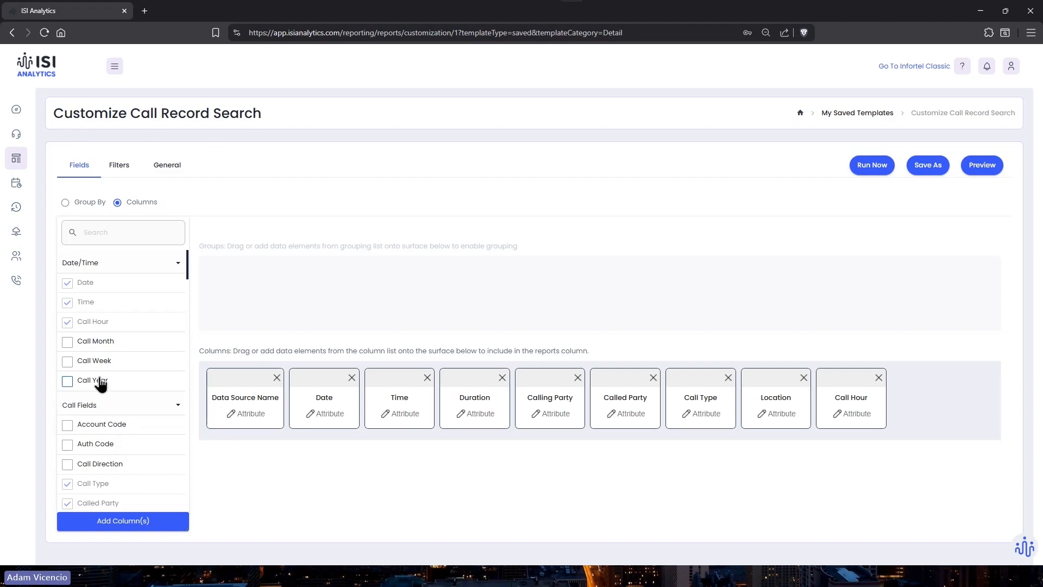
- Look through the available column fields down to the Directory group and review the Time column's attributes
{"action": "scroll", "coordinate": [103, 383], "scroll_direction": "down", "scroll_amount": 10}
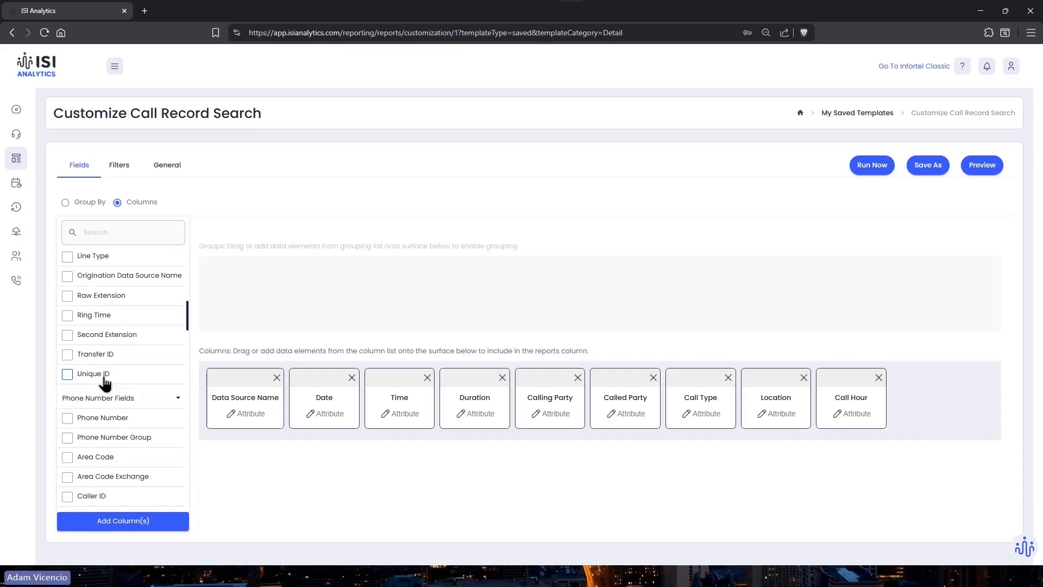
{"action": "scroll", "coordinate": [106, 383], "scroll_direction": "down", "scroll_amount": 3}
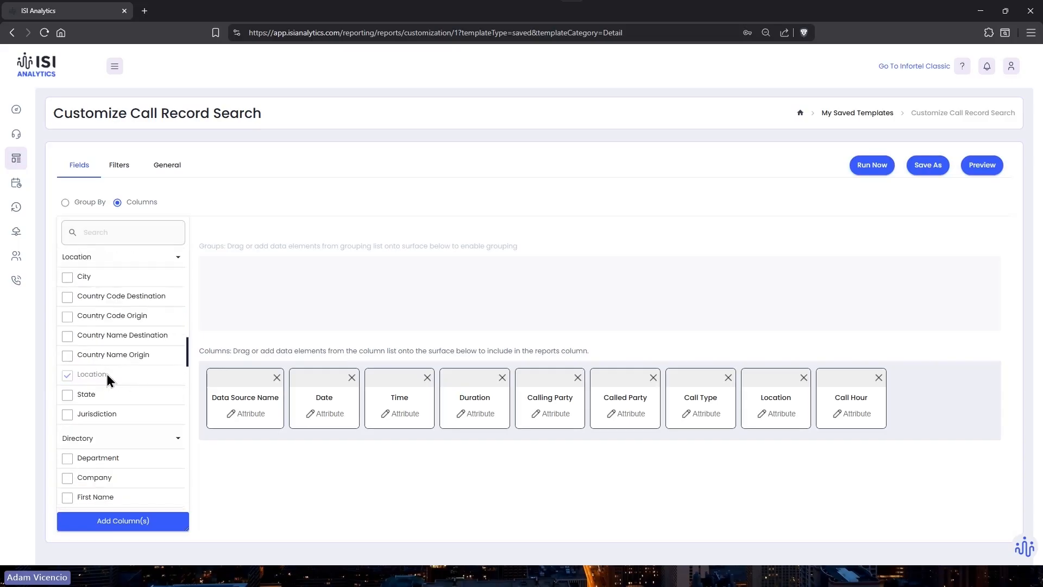
{"action": "scroll", "coordinate": [111, 380], "scroll_direction": "down", "scroll_amount": 1}
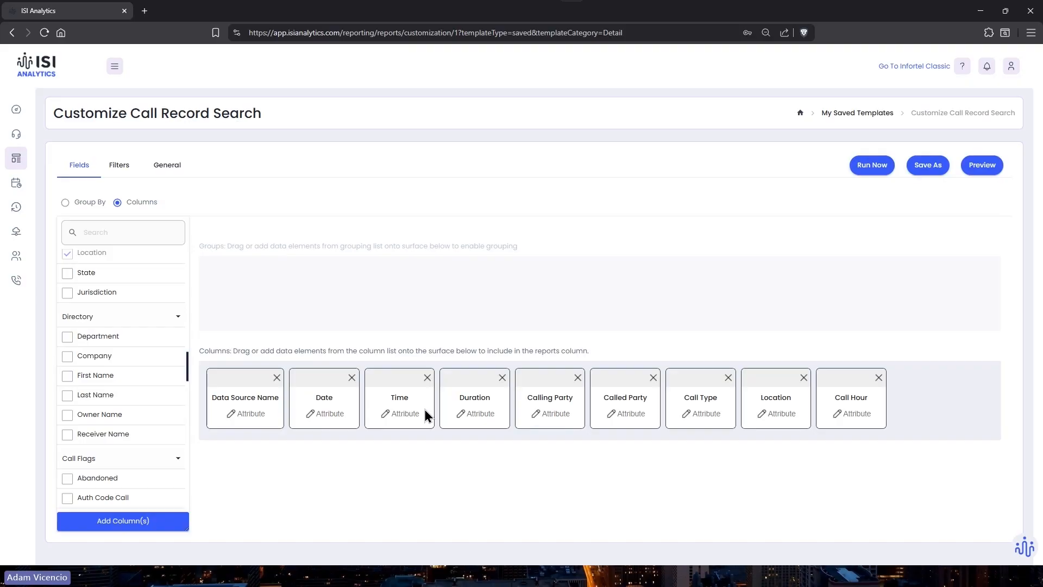
{"action": "left_click", "coordinate": [406, 416]}
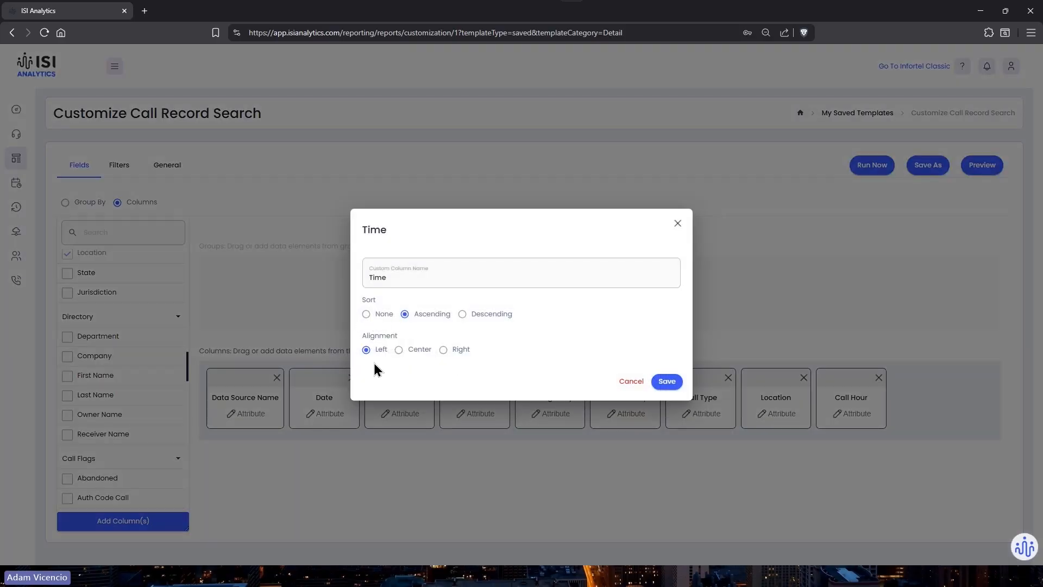
{"action": "left_click", "coordinate": [631, 381]}
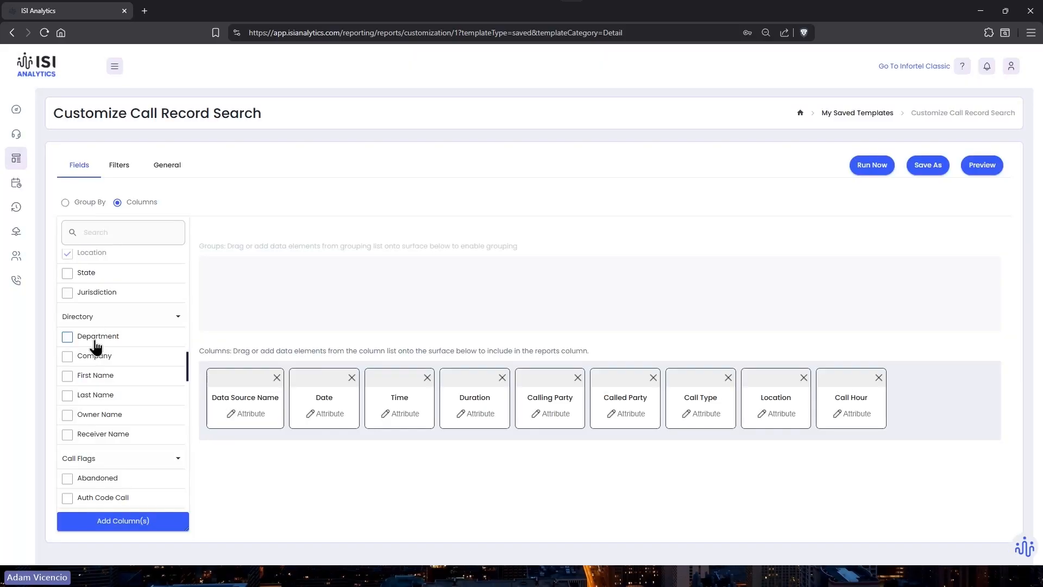
- Add the Department and Company directory fields as report columns
{"action": "left_click", "coordinate": [67, 338]}
{"action": "left_click", "coordinate": [69, 356]}
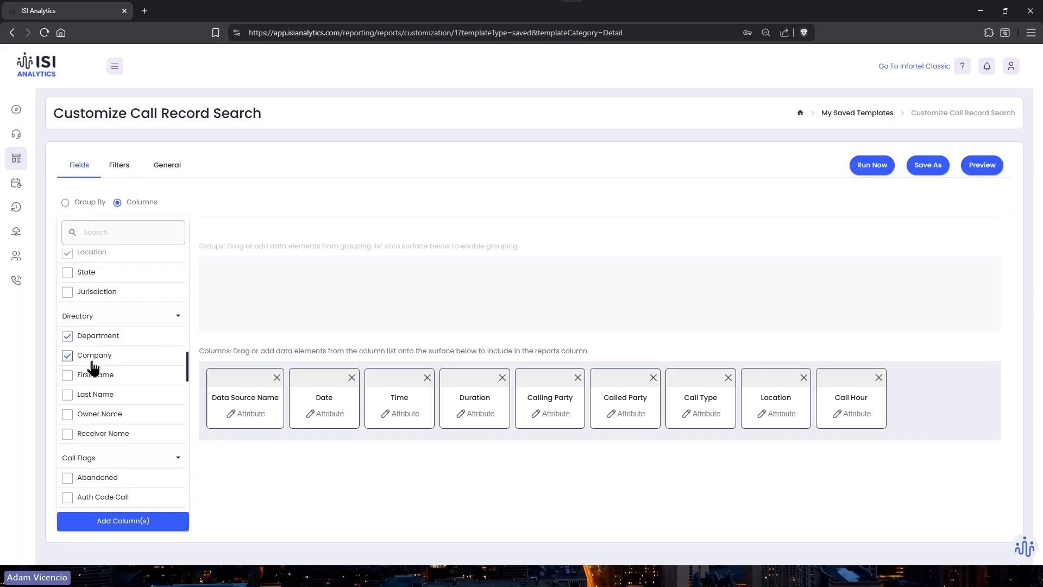
{"action": "left_click", "coordinate": [97, 523]}
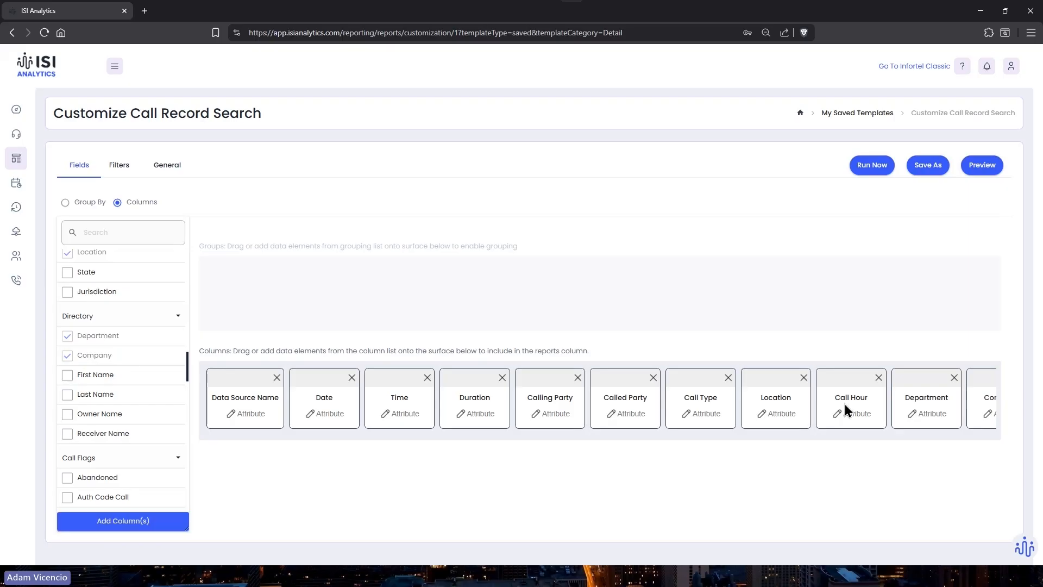
- Set the Department column to show Code Only on the report and save its attributes
{"action": "left_click_drag", "start_coordinate": [484, 440], "coordinate": [482, 437]}
{"action": "left_click", "coordinate": [485, 443]}
{"action": "left_click_drag", "start_coordinate": [321, 432], "coordinate": [498, 434]}
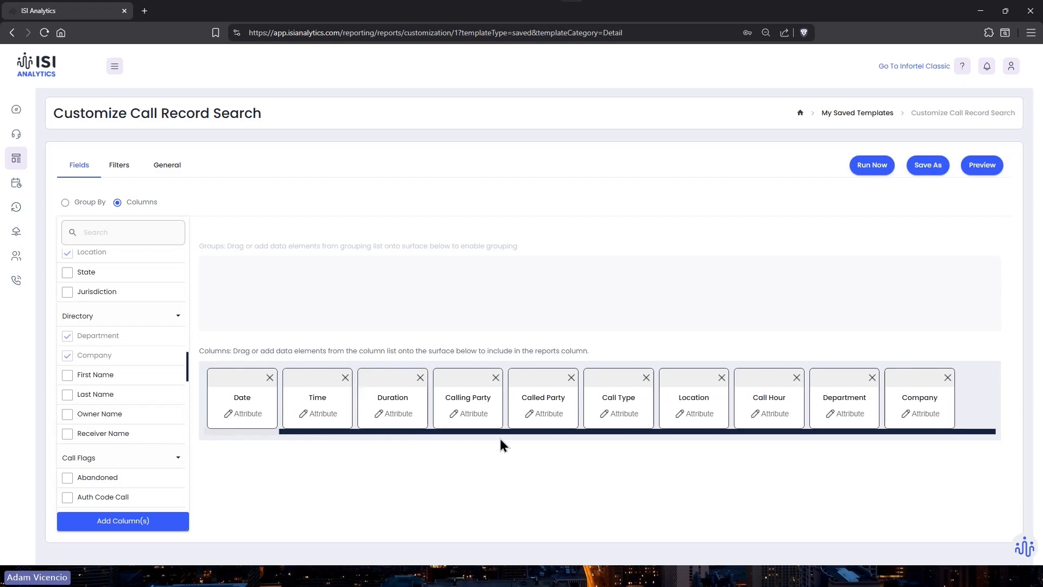
{"action": "left_click", "coordinate": [839, 414]}
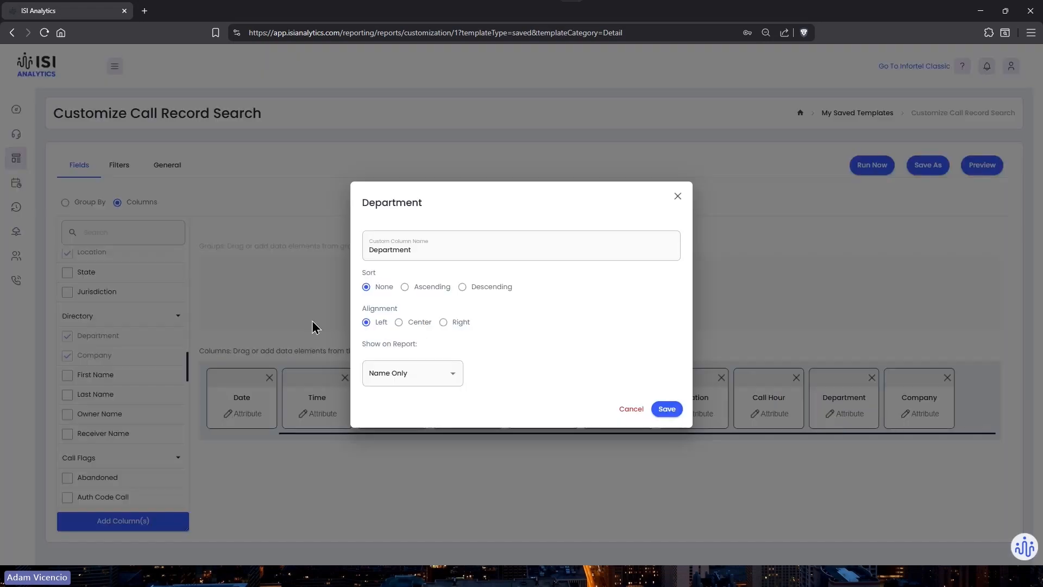
{"action": "mouse_move", "coordinate": [366, 344]}
{"action": "left_mouse_down"}
{"action": "mouse_move", "coordinate": [422, 343]}
{"action": "mouse_move", "coordinate": [353, 348]}
{"action": "left_mouse_up"}
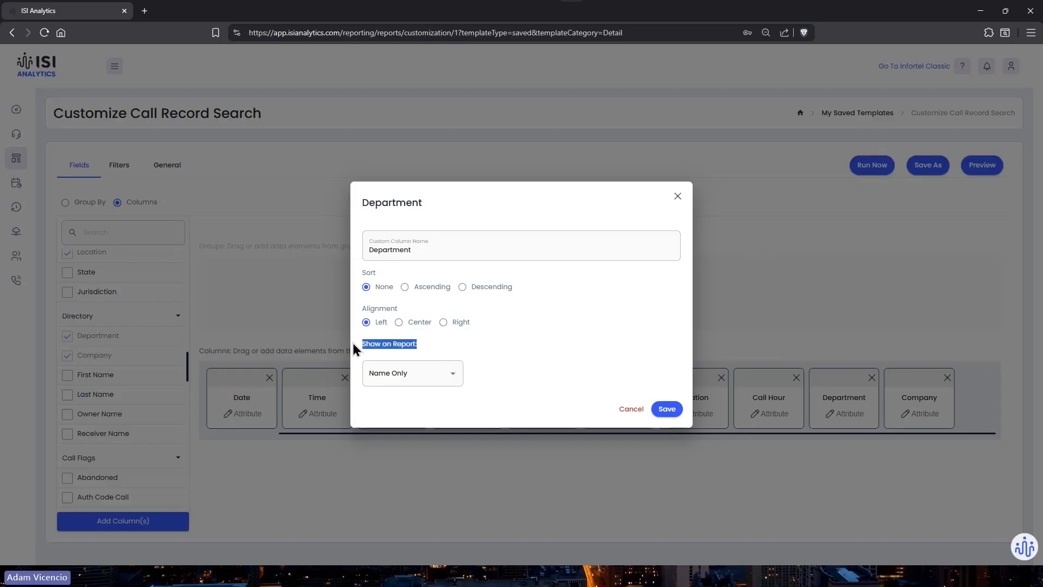
{"action": "left_click", "coordinate": [435, 369]}
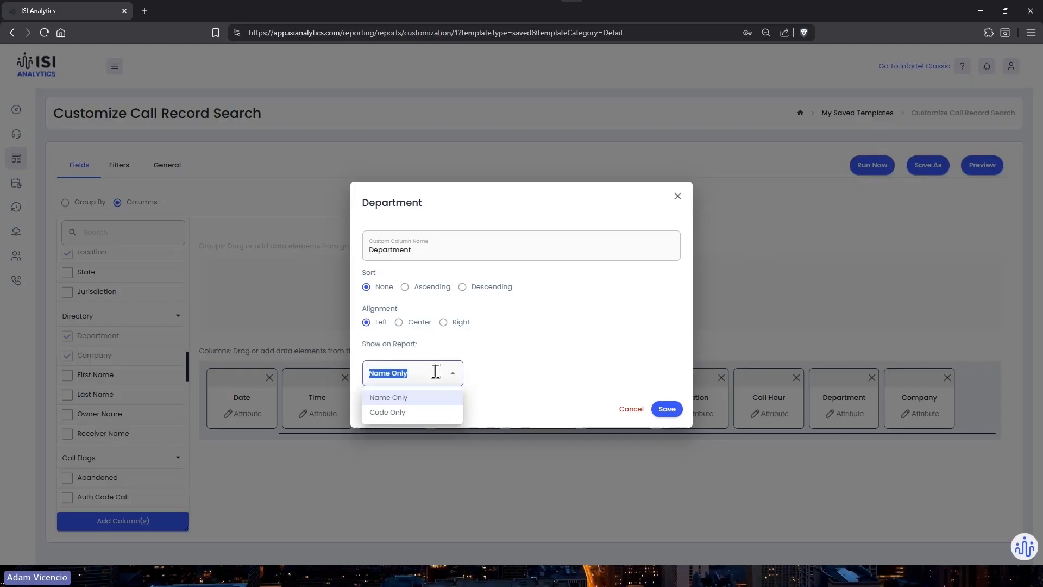
{"action": "left_click", "coordinate": [433, 413]}
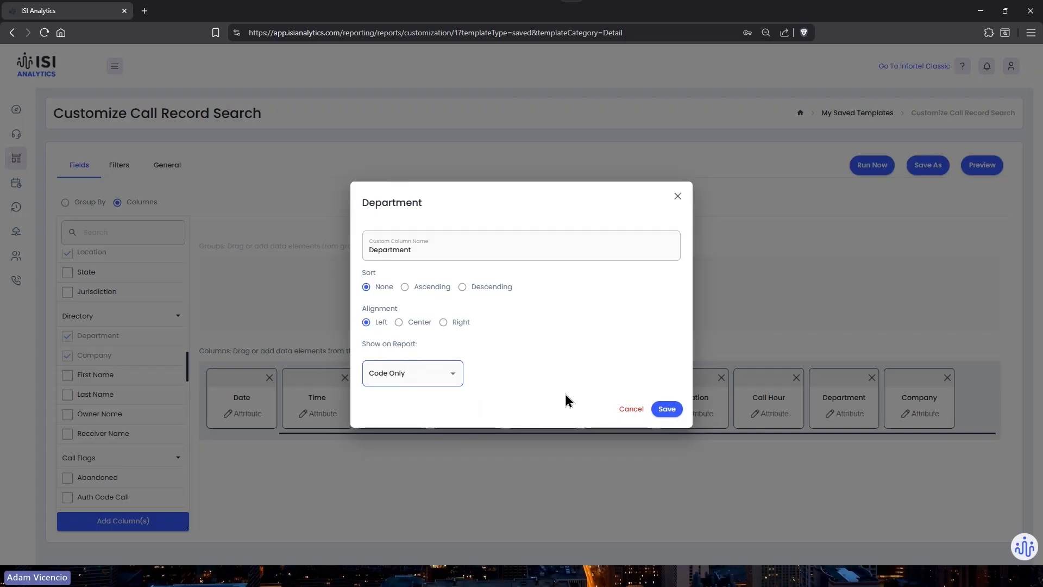
{"action": "left_click", "coordinate": [667, 410]}
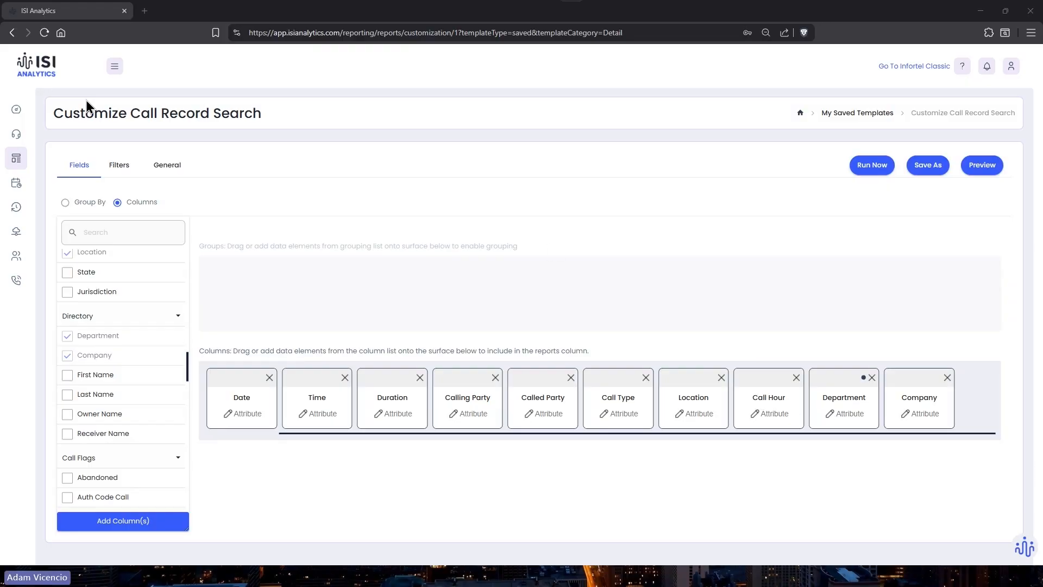
{"action": "left_click_drag", "start_coordinate": [48, 112], "coordinate": [238, 109]}
{"action": "left_click", "coordinate": [139, 111]}
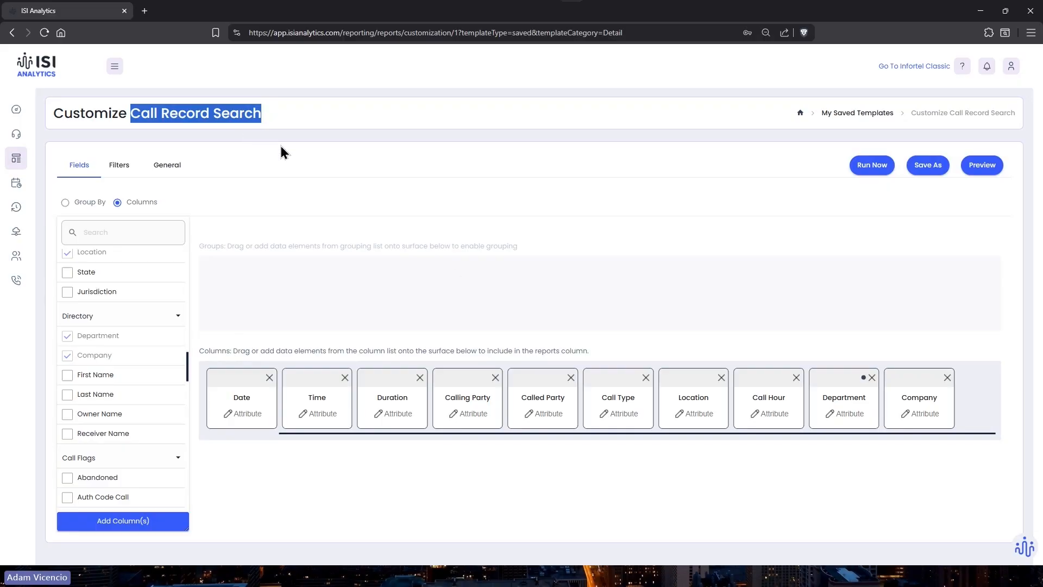
{"action": "left_click", "coordinate": [292, 176]}
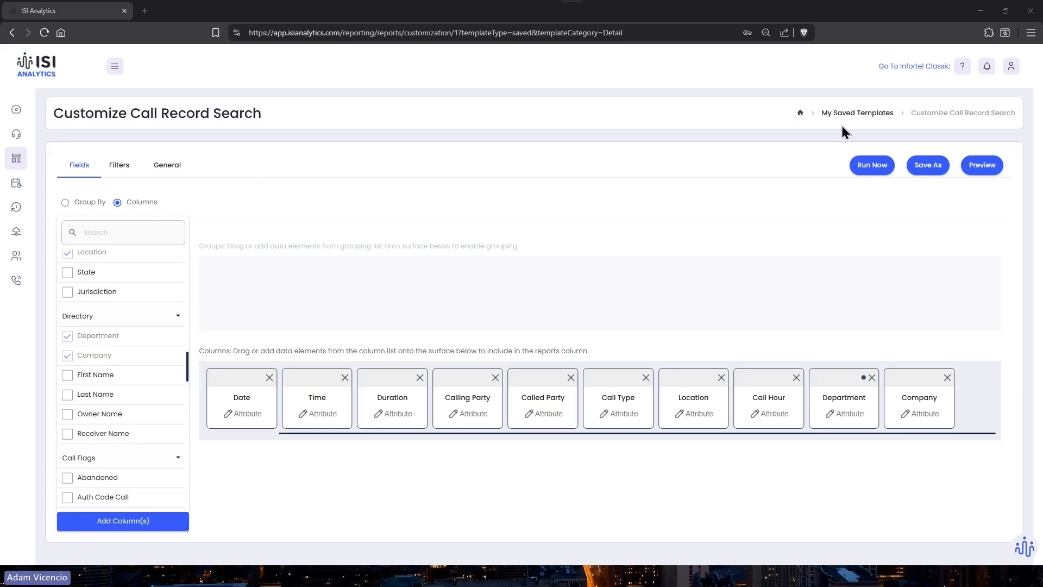
- Return to My Saved Templates discarding the unsaved changes, and start a new template from Microsoft Teams Agent Detail
{"action": "left_click", "coordinate": [860, 116]}
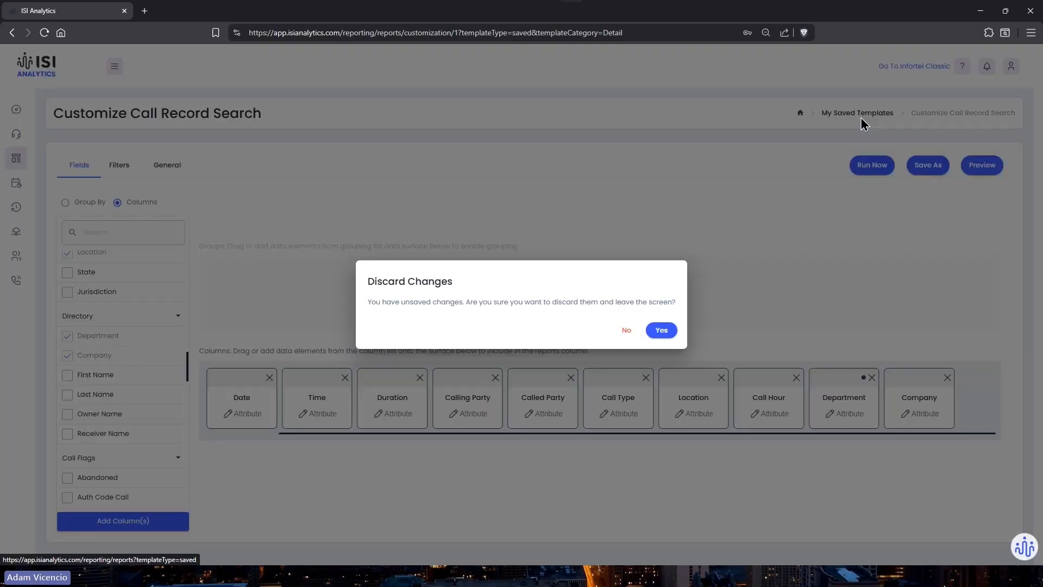
{"action": "left_click", "coordinate": [658, 331]}
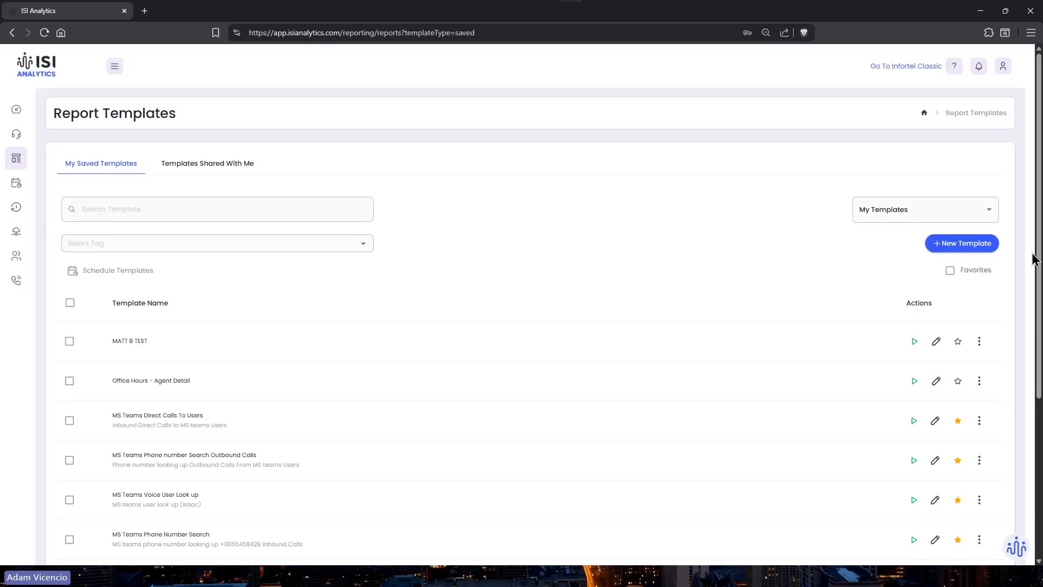
{"action": "left_click", "coordinate": [961, 250]}
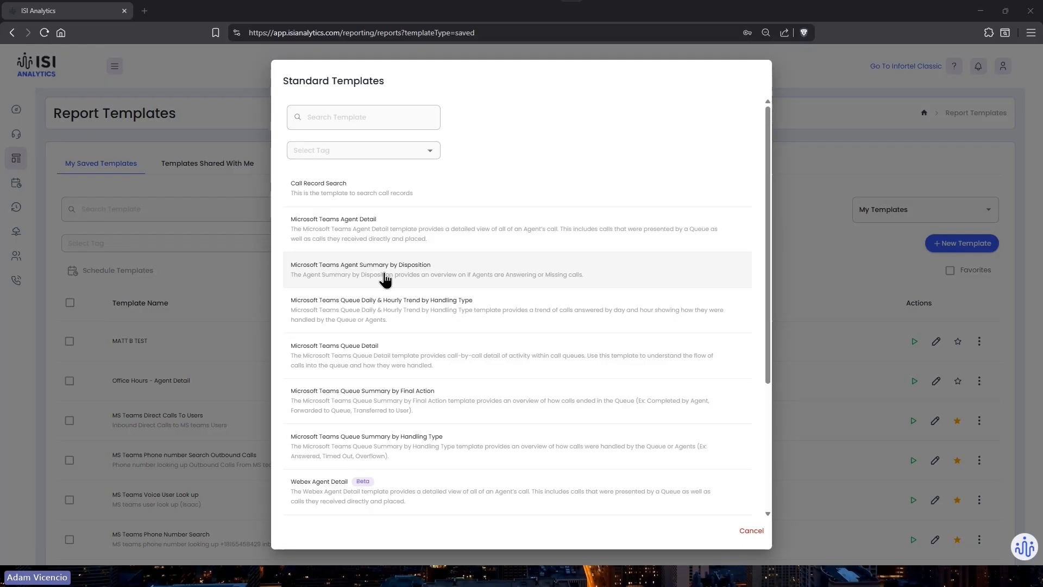
{"action": "left_click", "coordinate": [348, 233]}
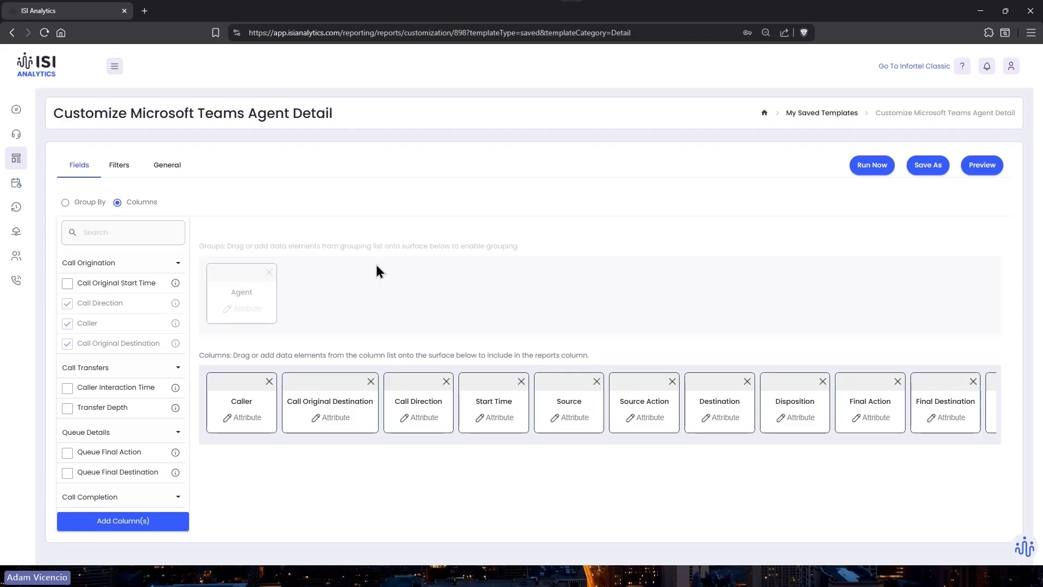
- Remove the Agent grouping, then search the available column fields for "agent" and select Agent
{"action": "left_click", "coordinate": [73, 206]}
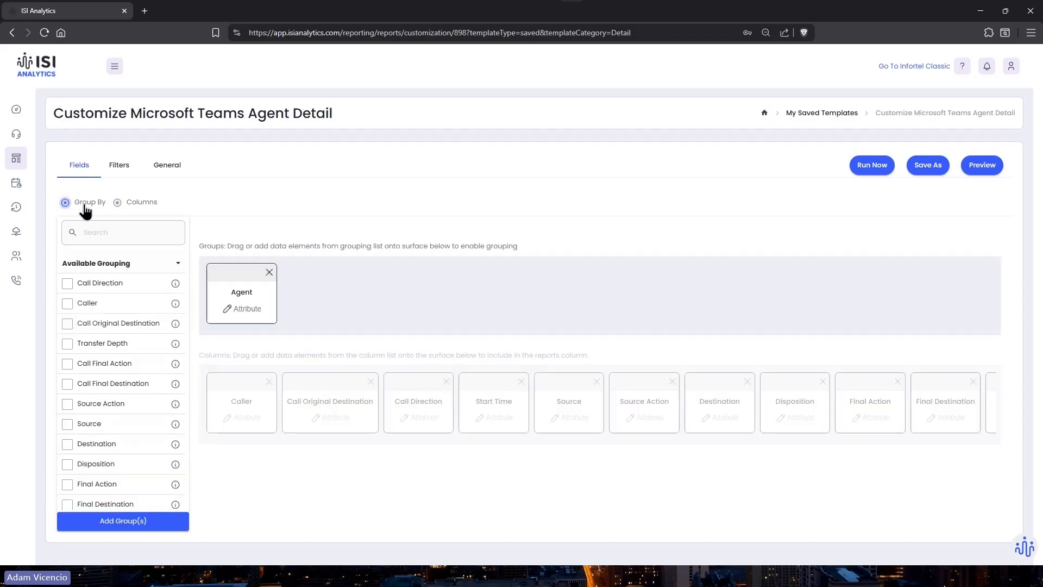
{"action": "left_click", "coordinate": [269, 273]}
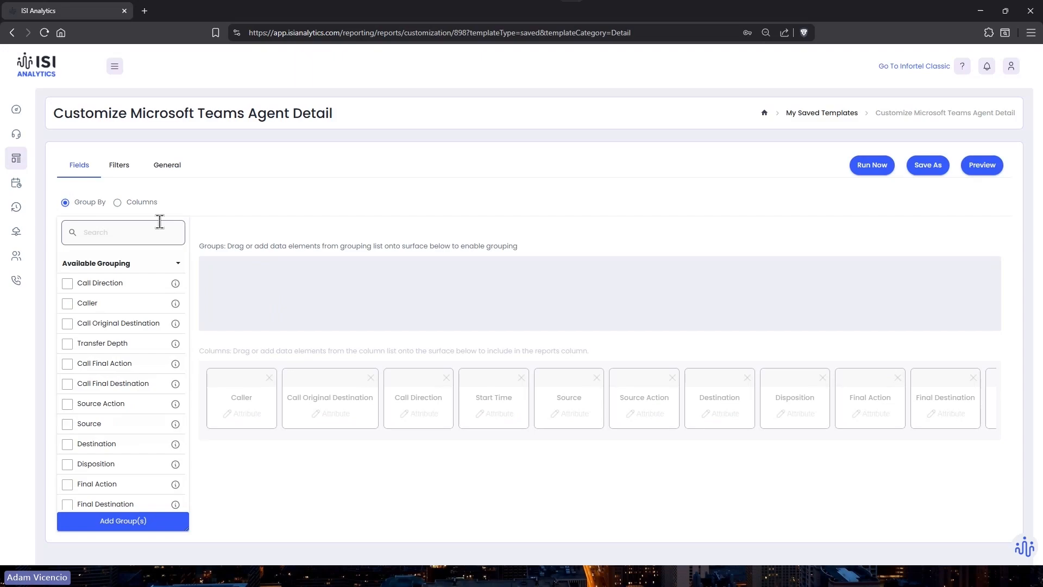
{"action": "left_click", "coordinate": [118, 203]}
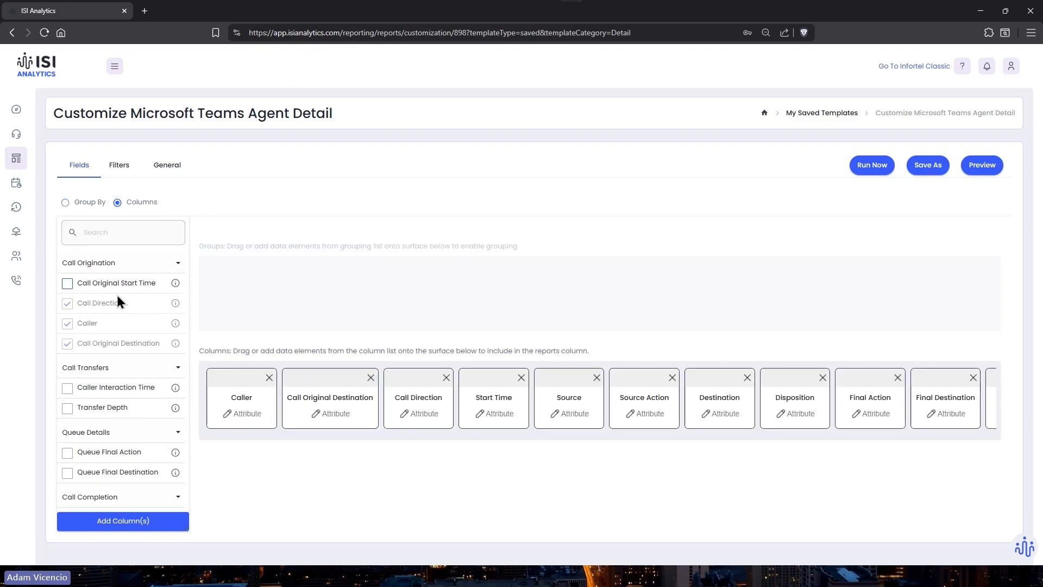
{"action": "left_click", "coordinate": [91, 238]}
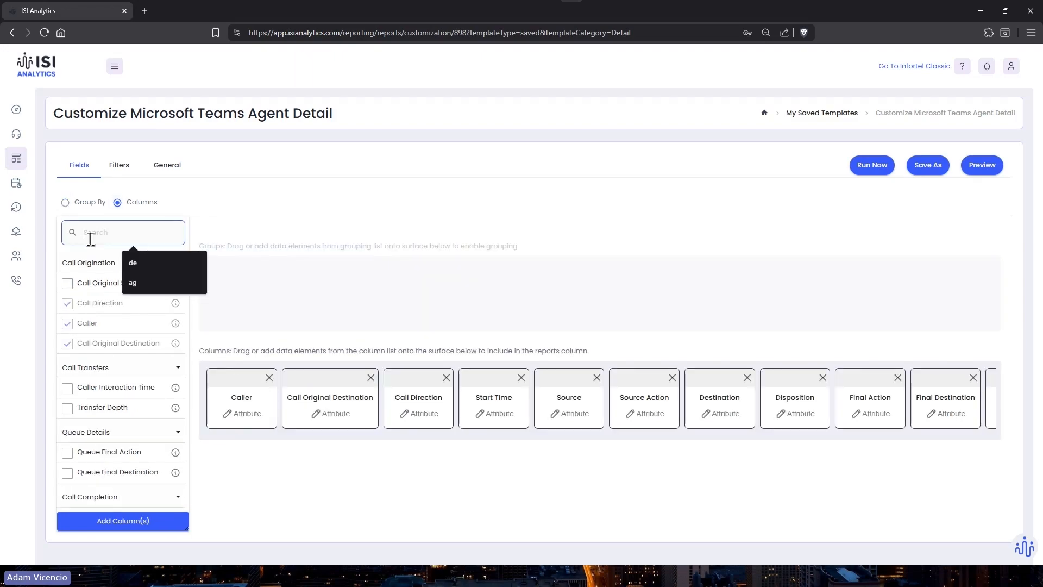
{"action": "type", "text": "agent"}
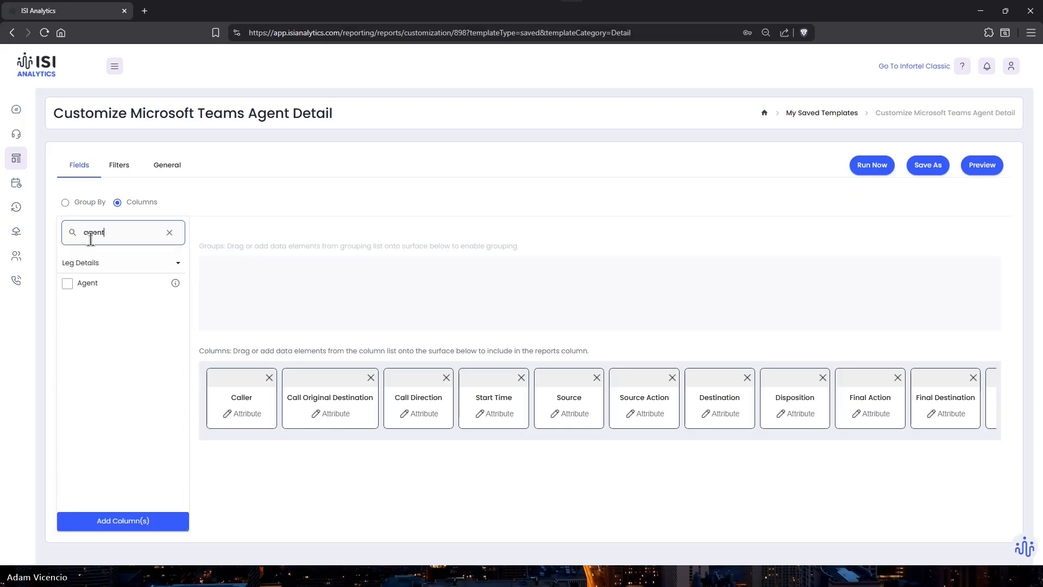
{"action": "left_click", "coordinate": [73, 284]}
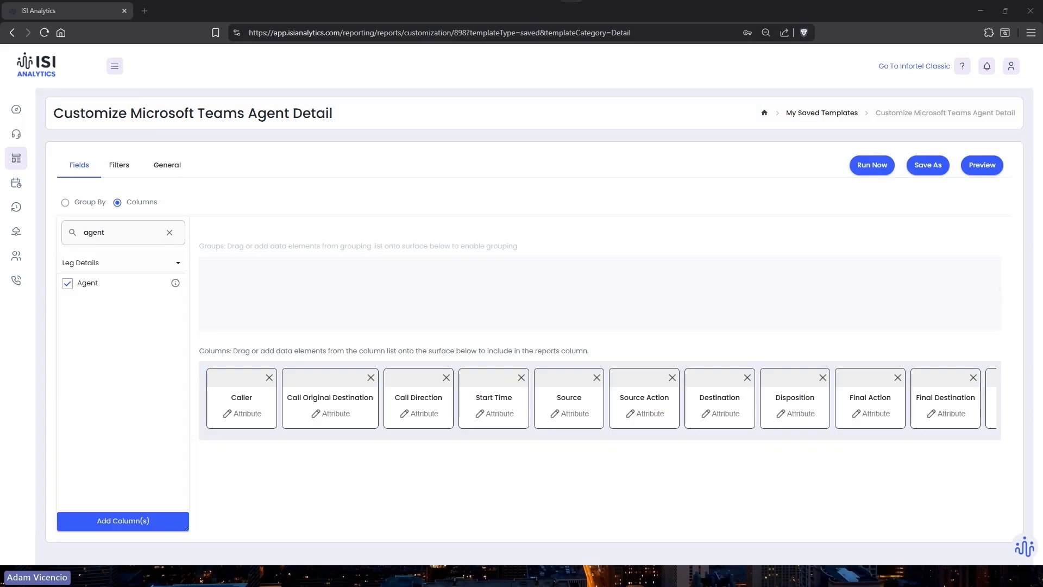
- Leave the Microsoft Teams Agent Detail customization for My Saved Templates, discarding the unsaved changes
{"action": "left_click", "coordinate": [819, 112]}
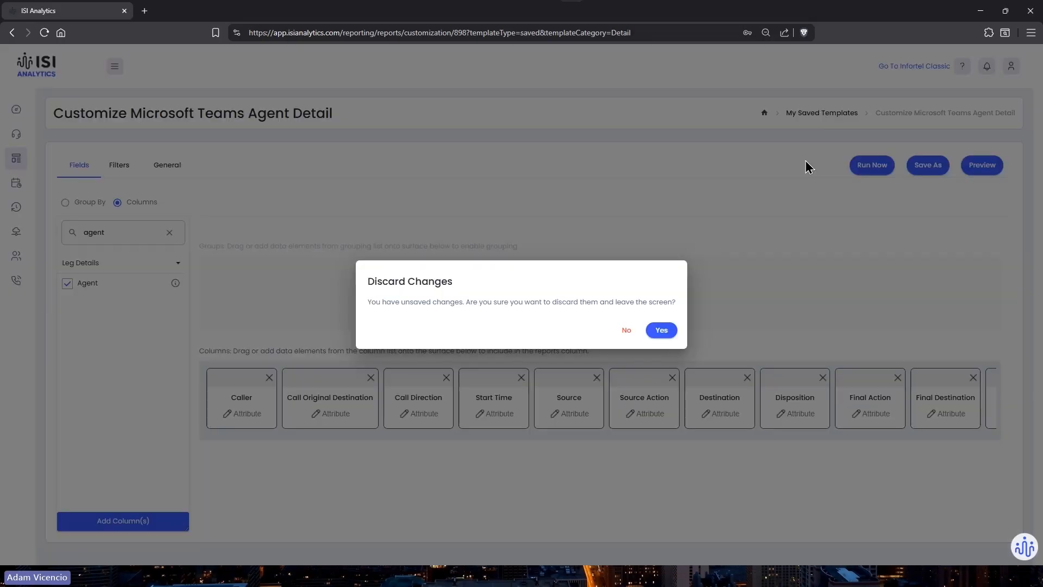
{"action": "left_click", "coordinate": [658, 332]}
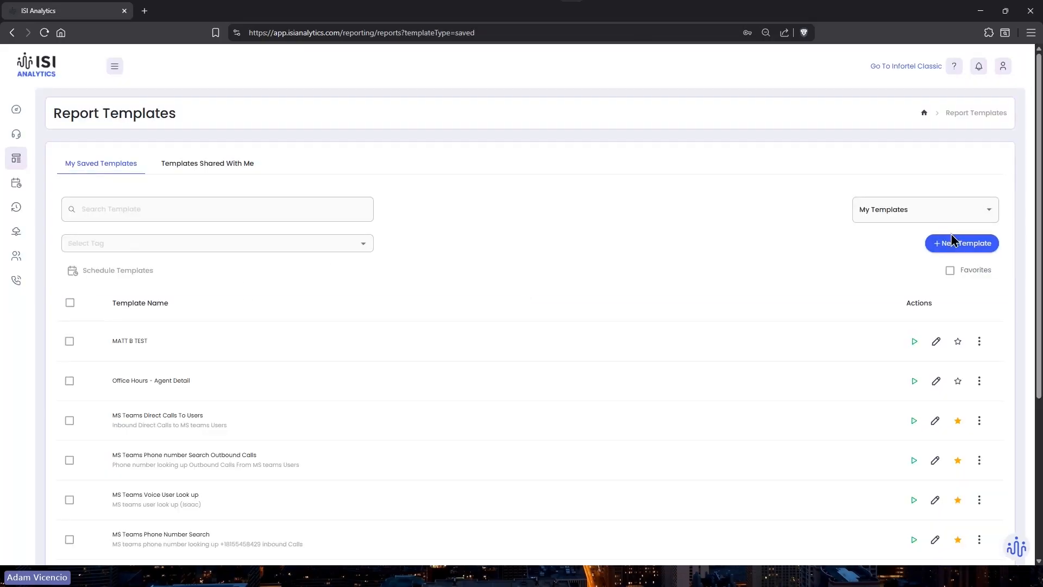
- Start a new template from Call Record Search and add the Department directory field as the last column
{"action": "left_click", "coordinate": [952, 241]}
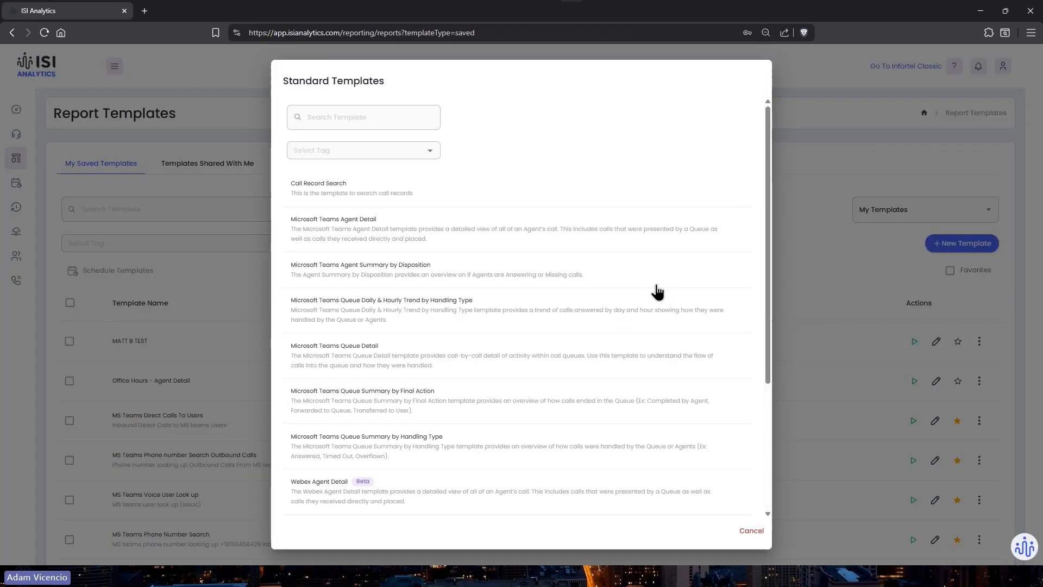
{"action": "left_click", "coordinate": [332, 186]}
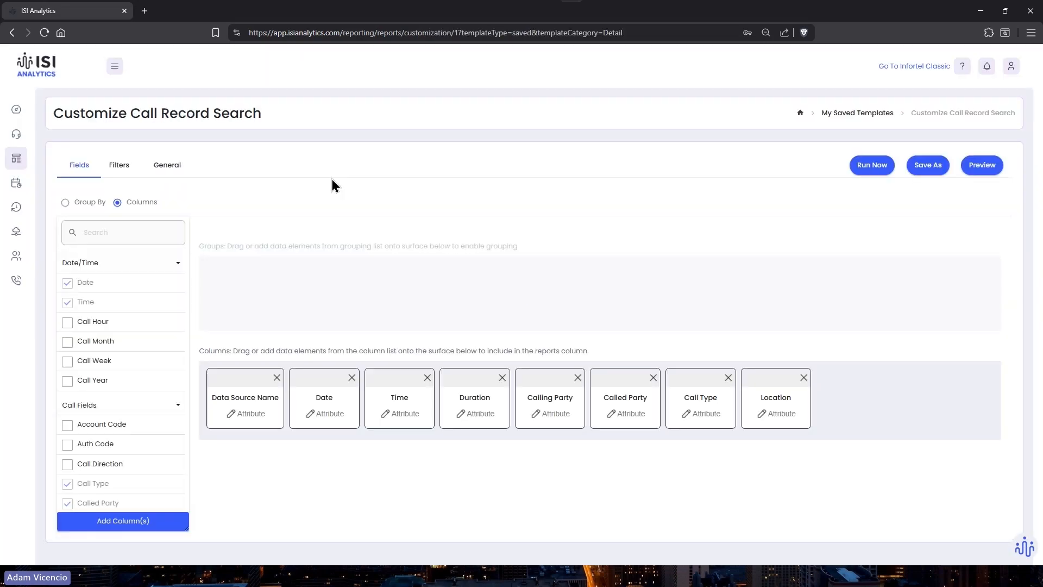
{"action": "left_click", "coordinate": [111, 232]}
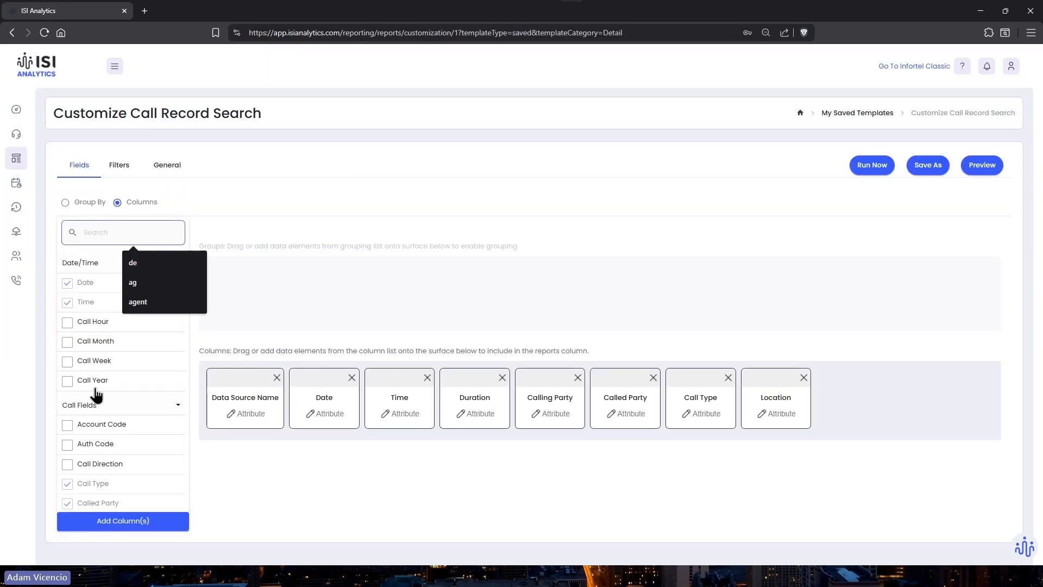
{"action": "scroll", "coordinate": [100, 394], "scroll_direction": "down", "scroll_amount": 10}
{"action": "scroll", "coordinate": [104, 392], "scroll_direction": "down", "scroll_amount": 8}
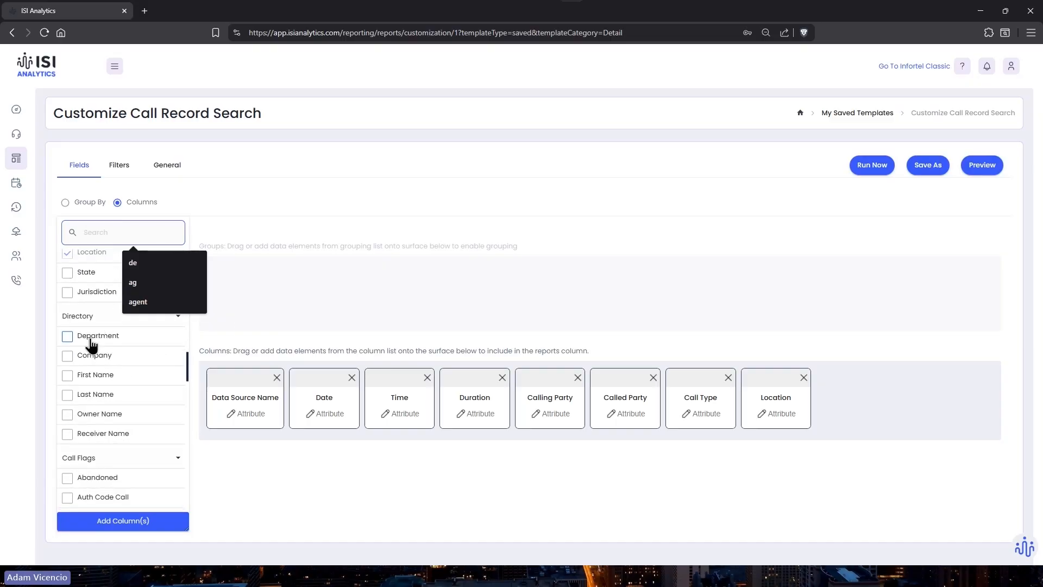
{"action": "left_click_drag", "start_coordinate": [91, 340], "coordinate": [858, 387]}
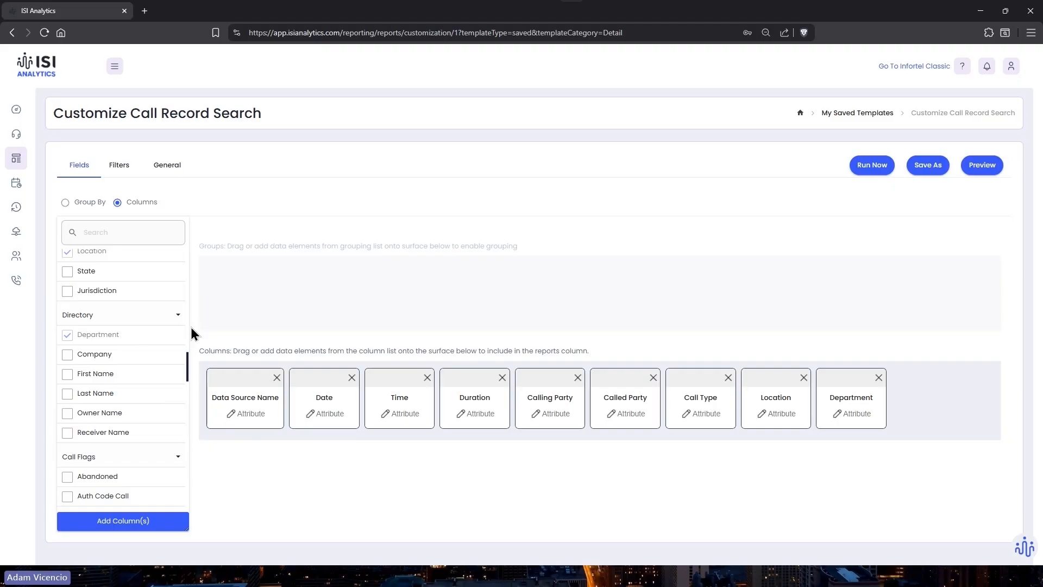
- Review the Show on Report options in the Department column's attributes and leave them without saving
{"action": "left_click", "coordinate": [851, 415]}
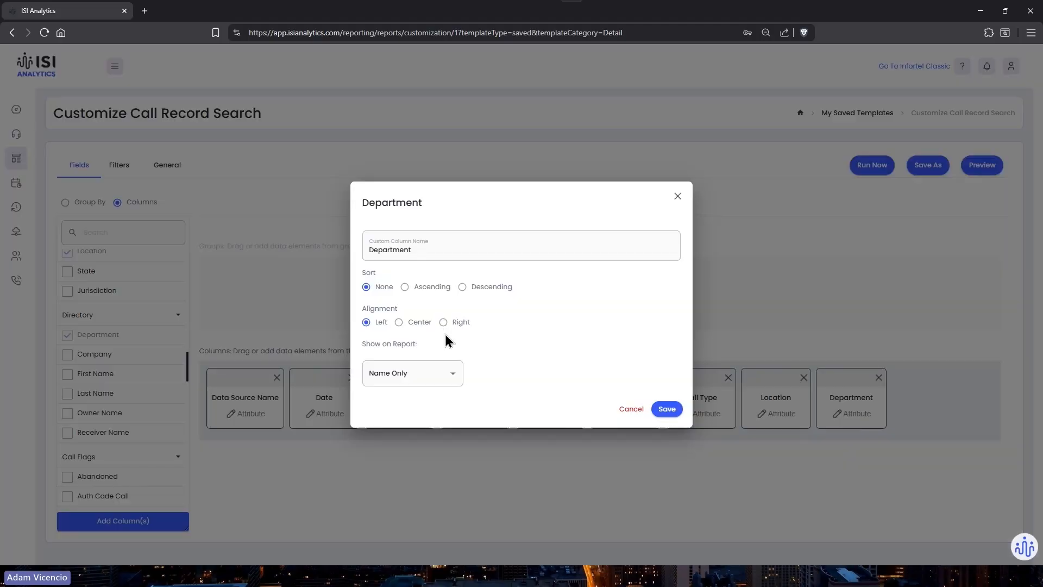
{"action": "left_click", "coordinate": [411, 369]}
{"action": "left_click", "coordinate": [529, 352]}
{"action": "left_click", "coordinate": [633, 405]}
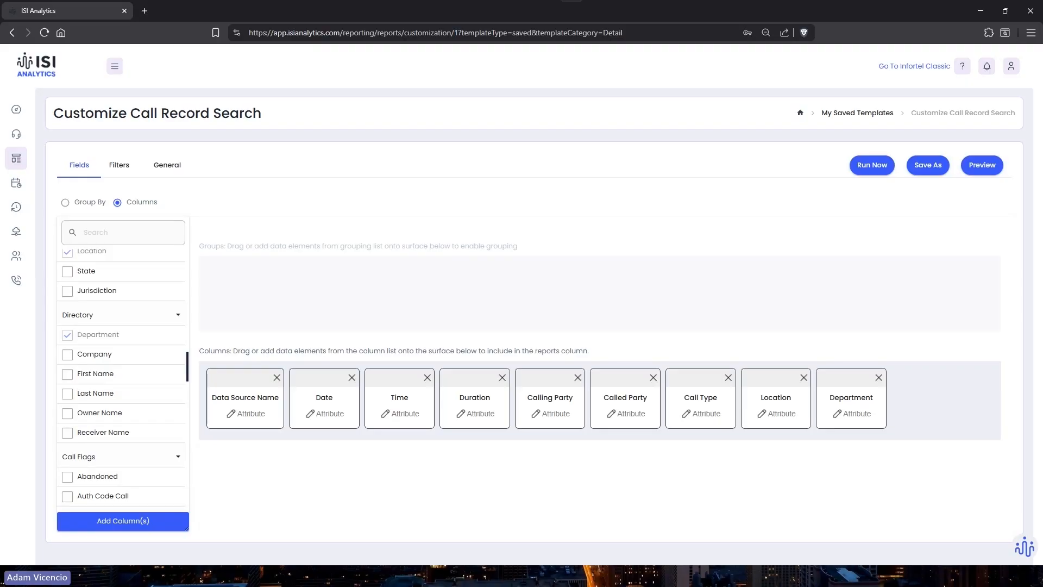
- Return to My Saved Templates discarding the unsaved changes, and start a new template from Microsoft Teams Agent Detail
{"action": "left_click", "coordinate": [869, 114]}
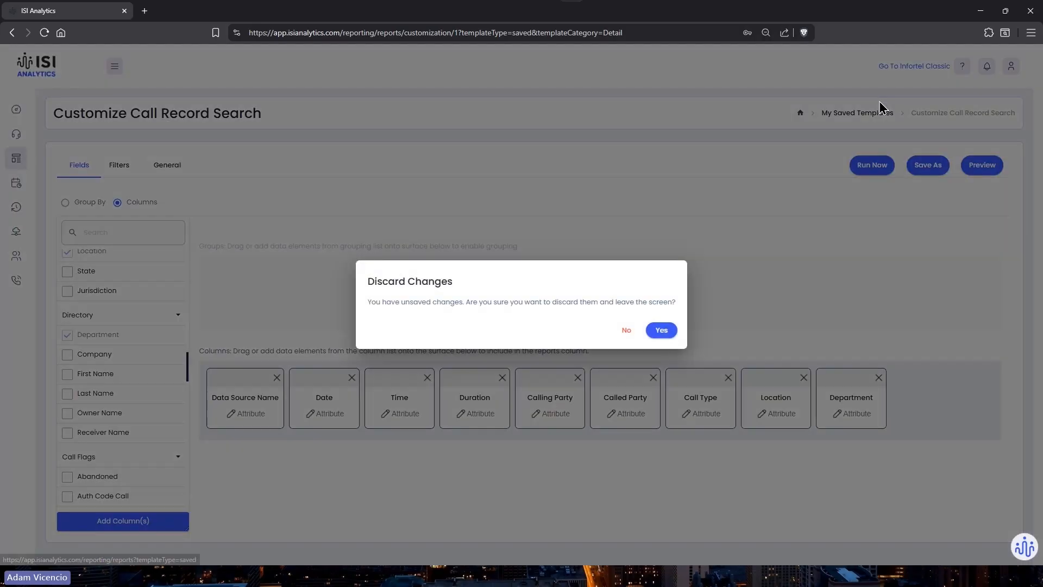
{"action": "left_click", "coordinate": [661, 330]}
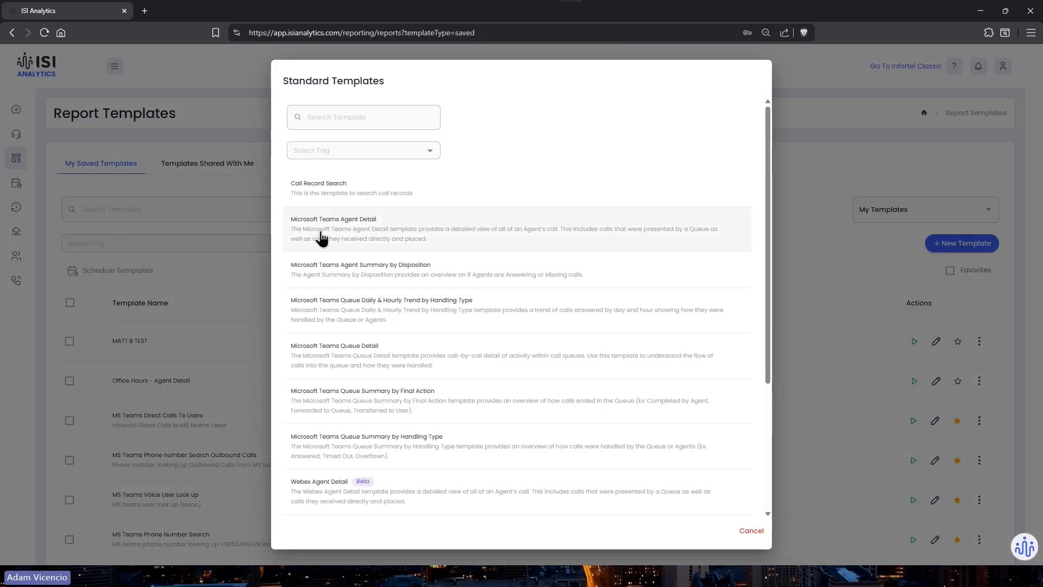
{"action": "left_click", "coordinate": [320, 232]}
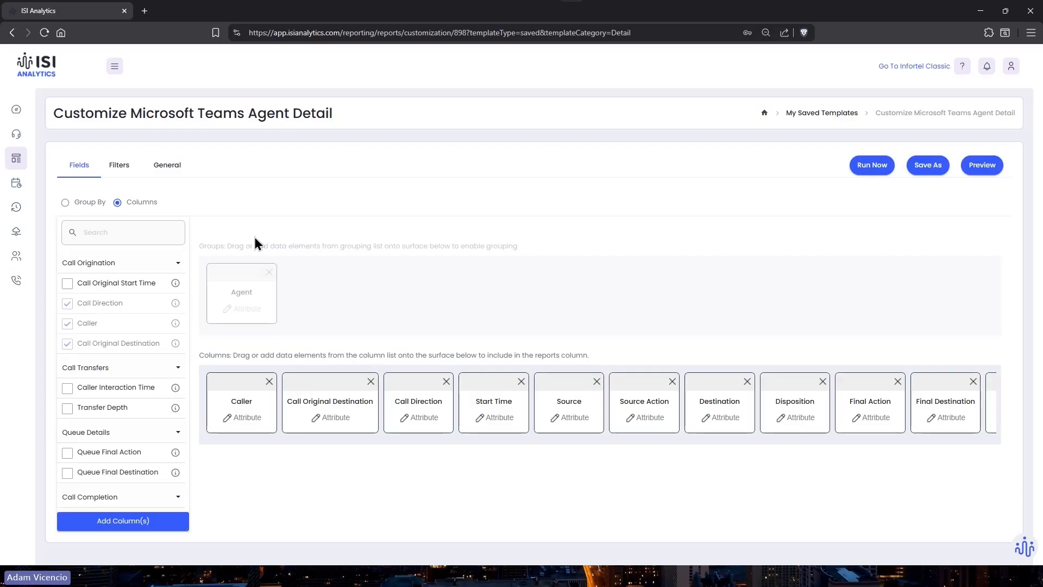
- Remove the Agent grouping, and add the Agent field as the first report column, before Caller
{"action": "left_click", "coordinate": [90, 203]}
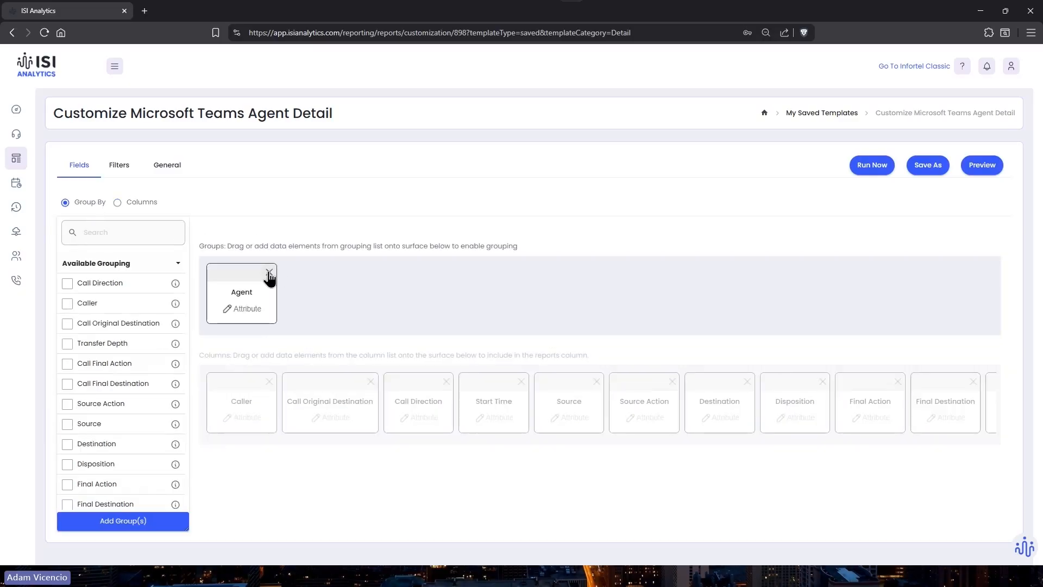
{"action": "left_click", "coordinate": [269, 272]}
{"action": "left_click", "coordinate": [137, 203]}
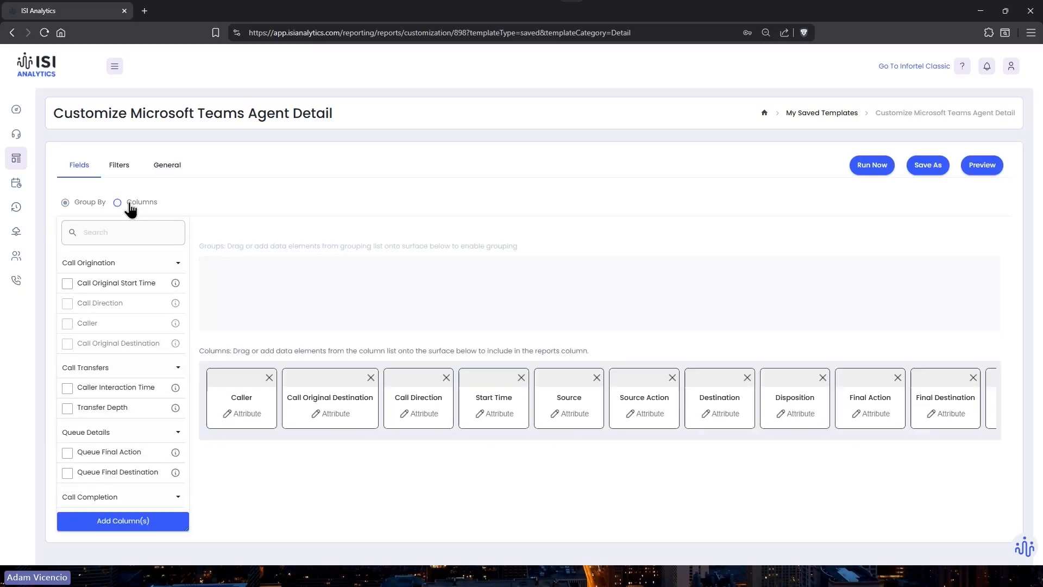
{"action": "left_click", "coordinate": [114, 230]}
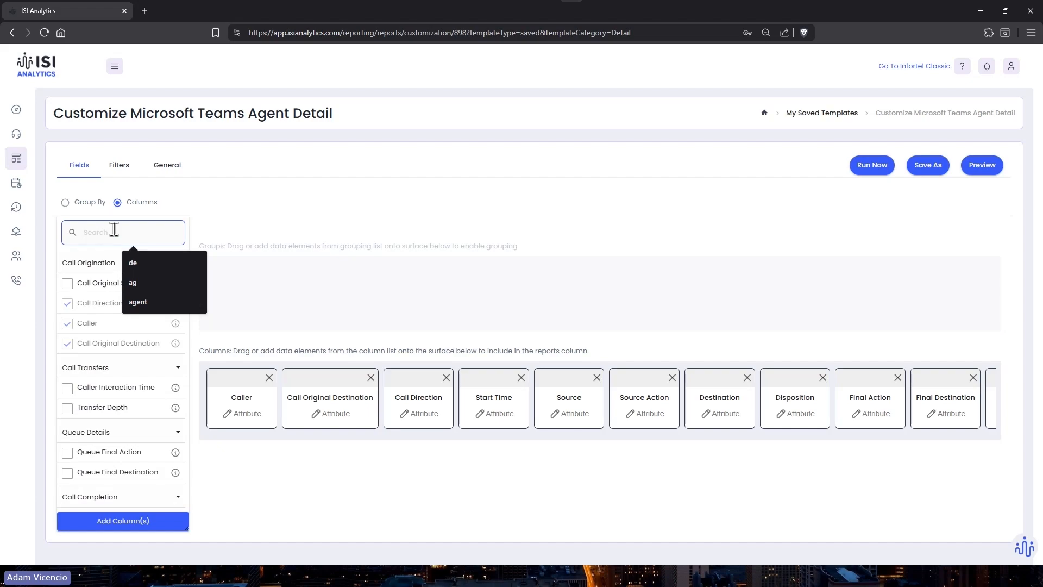
{"action": "type", "text": "agent"}
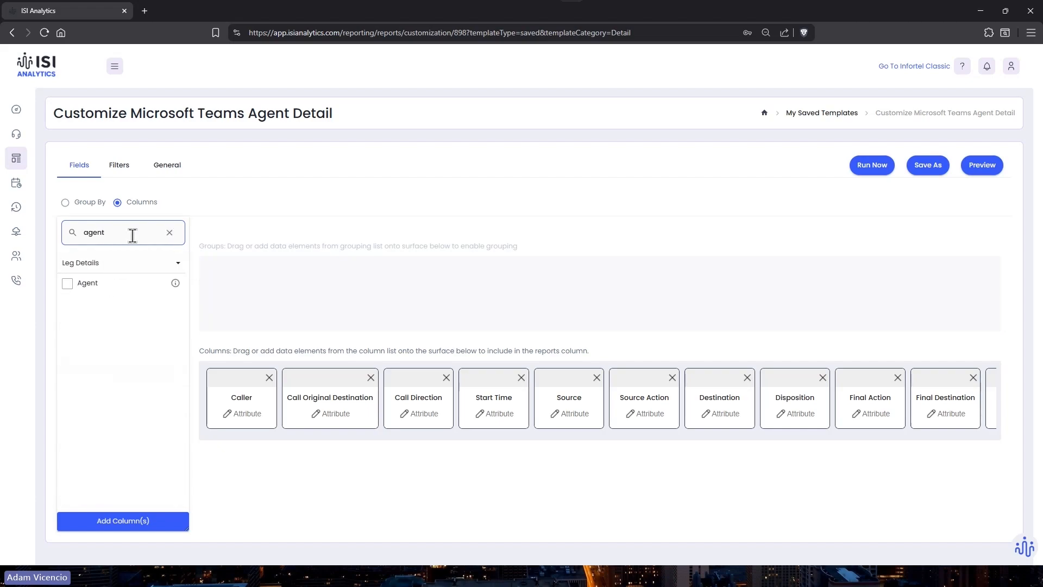
{"action": "left_click_drag", "start_coordinate": [104, 284], "coordinate": [242, 392]}
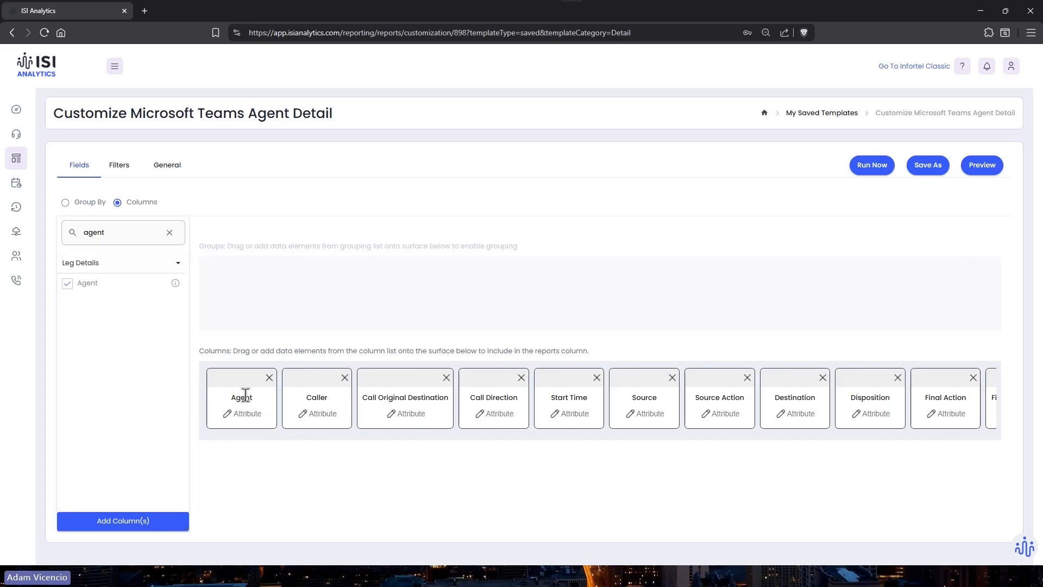
- Try displaying the Agent column as Type in its attributes, and leave them without saving
{"action": "left_click", "coordinate": [247, 414]}
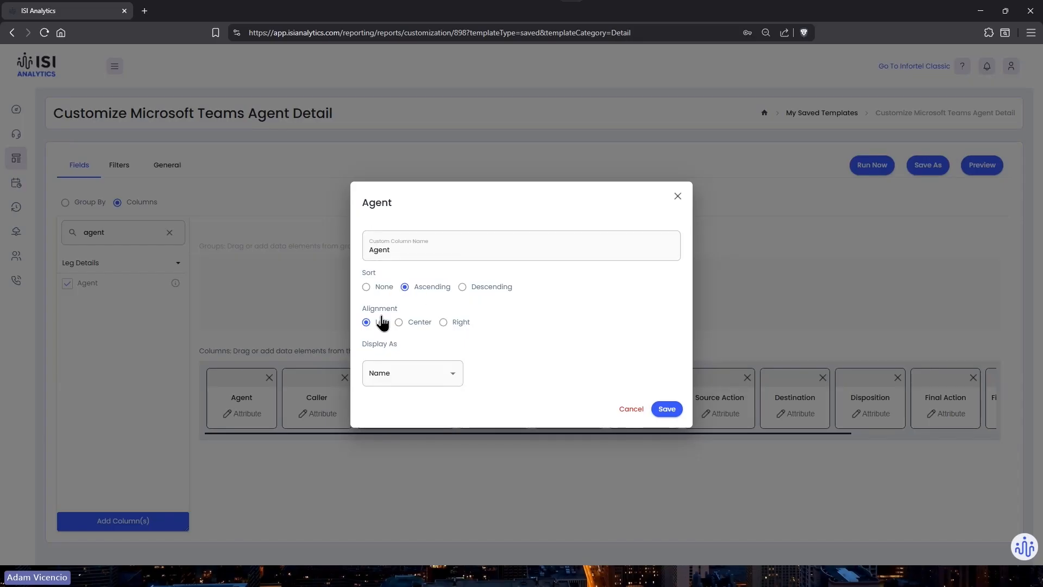
{"action": "left_click", "coordinate": [440, 373]}
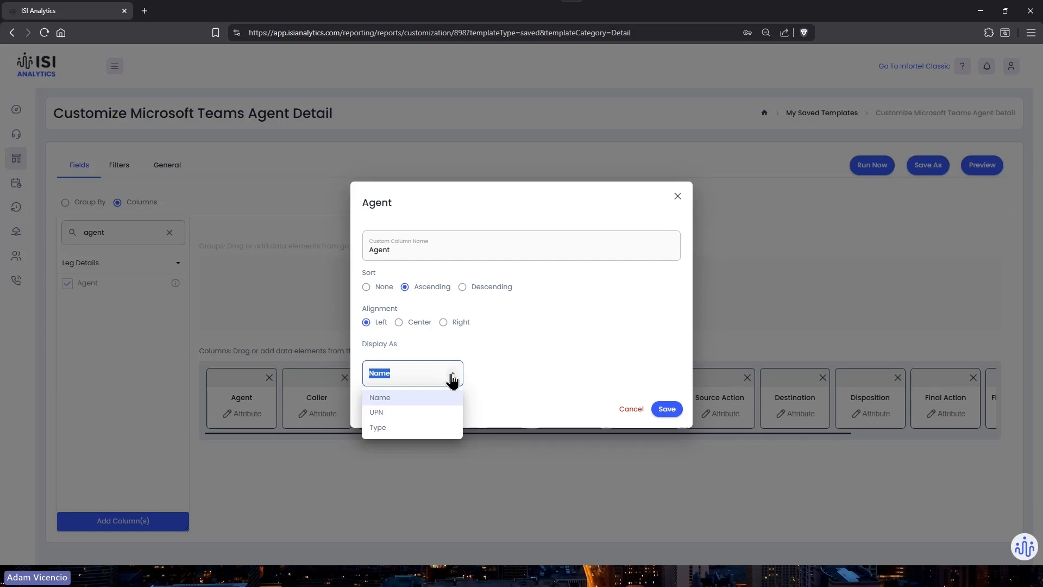
{"action": "left_click", "coordinate": [418, 429]}
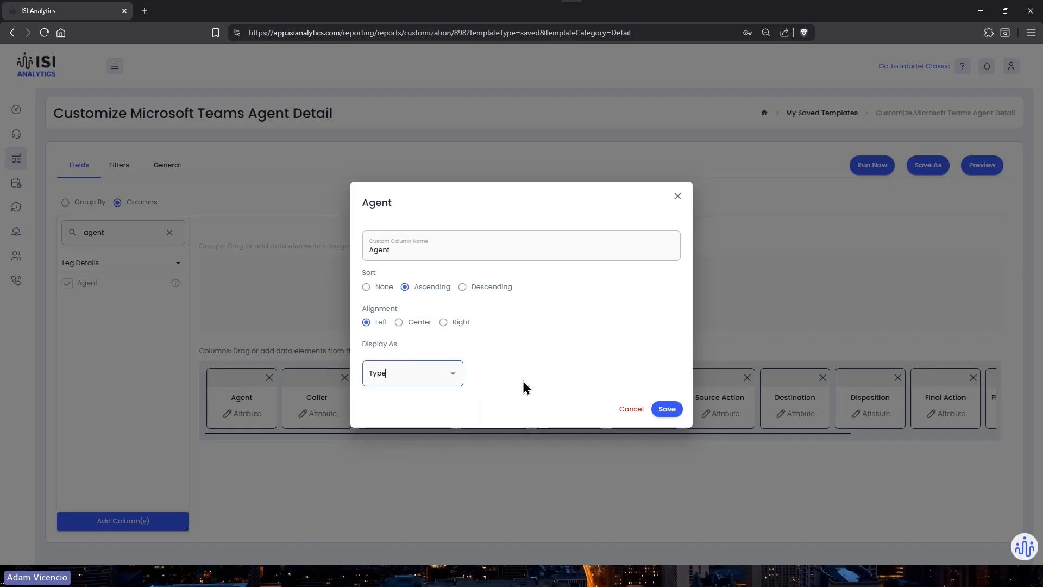
{"action": "left_click", "coordinate": [622, 412]}
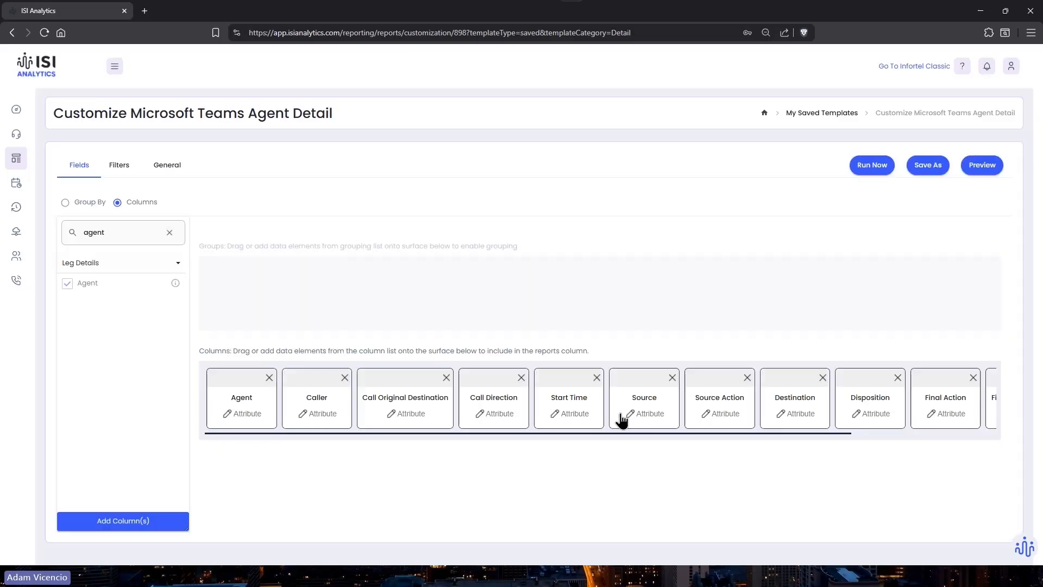
- Try setting the Caller column's External Party Display As to Type, check the Internal Party Display As options, and cancel the attribute changes
{"action": "left_click", "coordinate": [322, 414]}
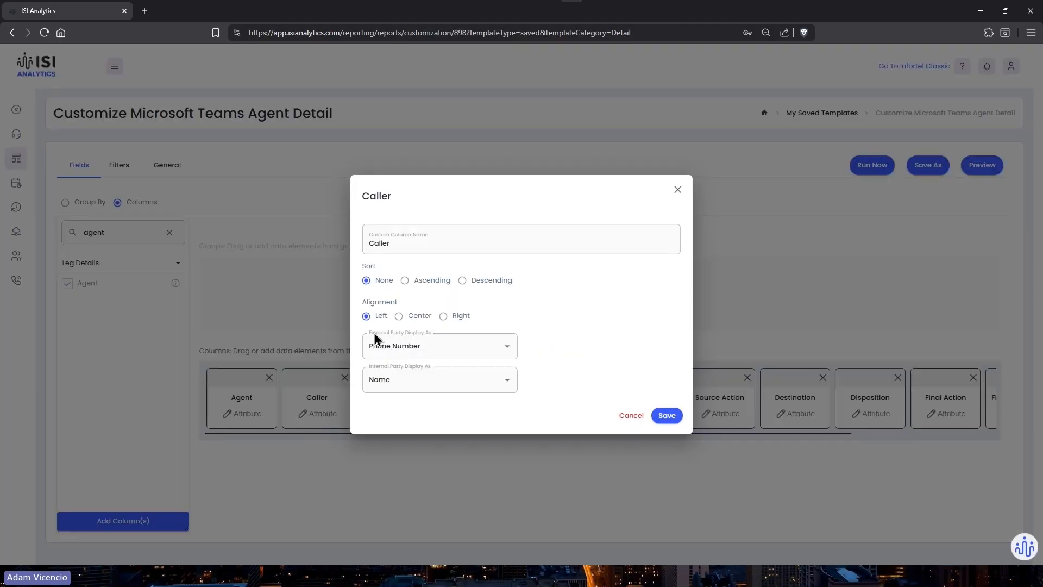
{"action": "left_click", "coordinate": [432, 340]}
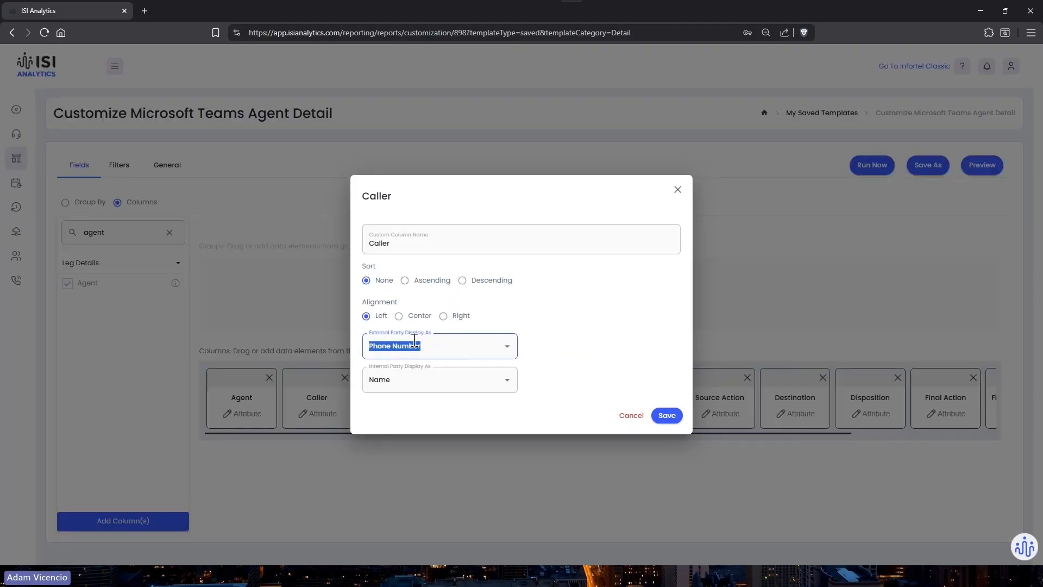
{"action": "left_click", "coordinate": [447, 345]}
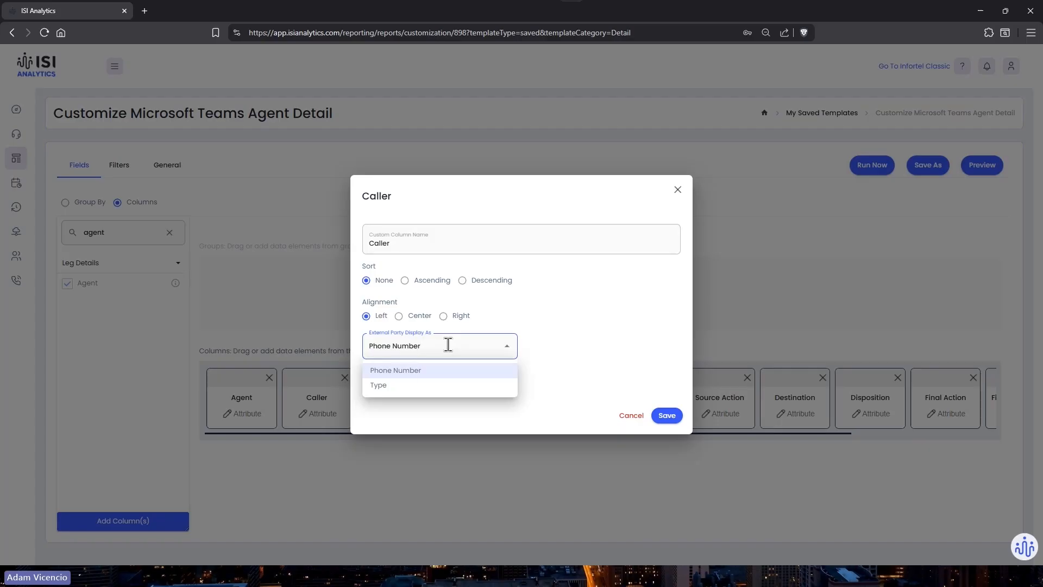
{"action": "left_click", "coordinate": [390, 385]}
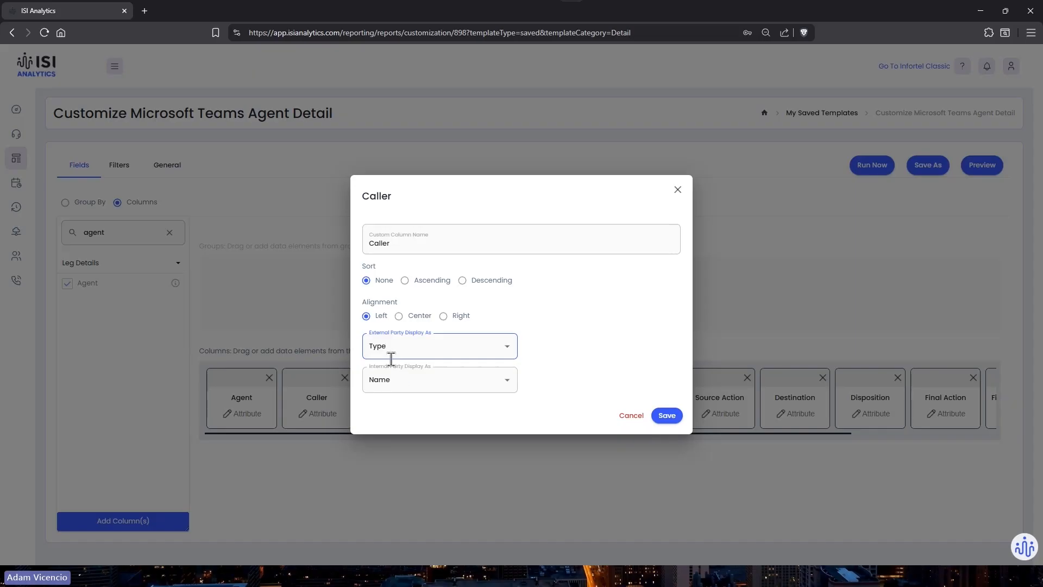
{"action": "left_click", "coordinate": [414, 377]}
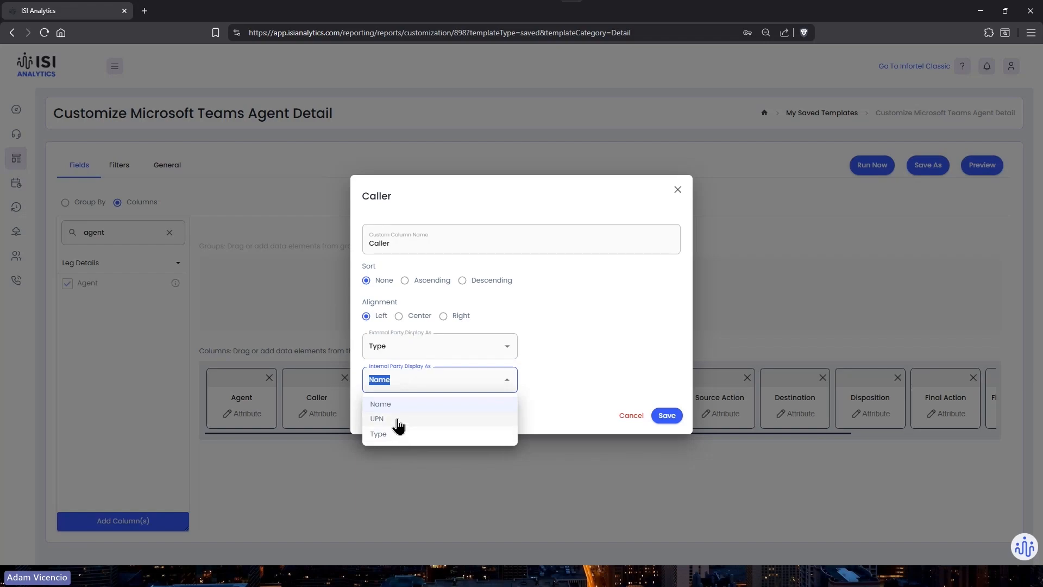
{"action": "left_click", "coordinate": [577, 325]}
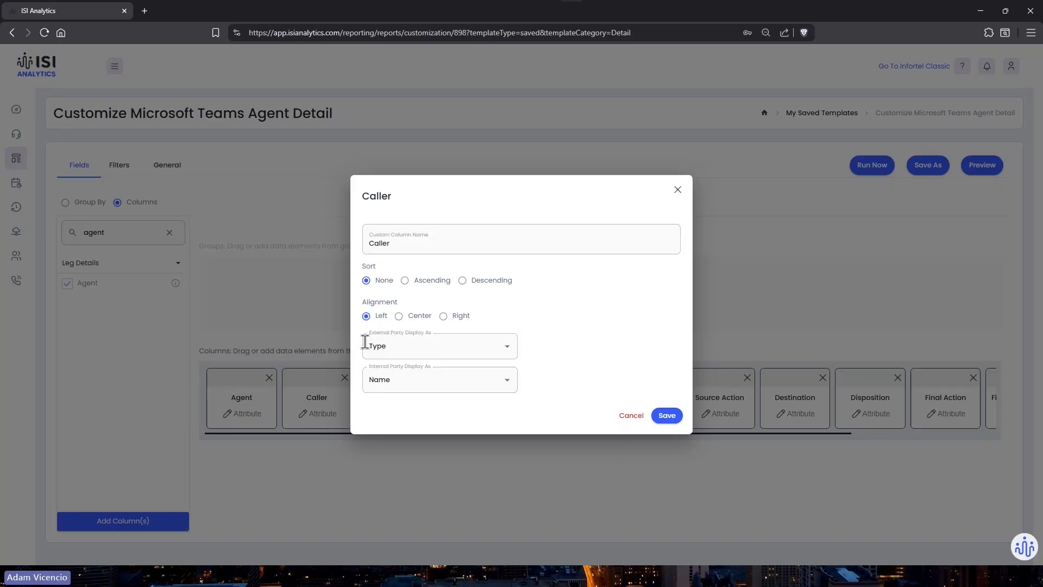
{"action": "left_click", "coordinate": [624, 417]}
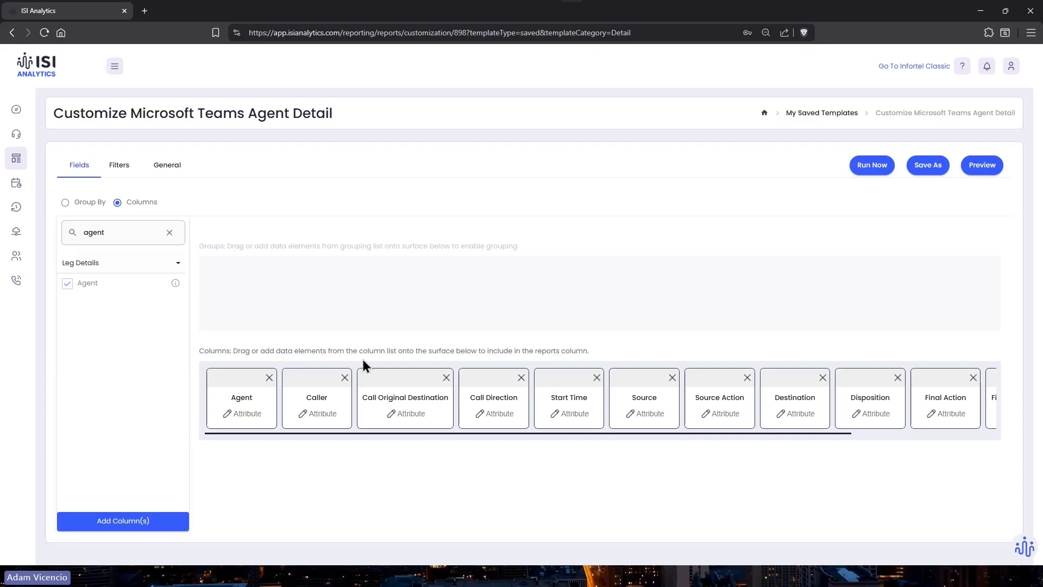
- Try Type as the Destination column's External Party Display As, review the Internal Party Display As options, and cancel the changes
{"action": "left_click_drag", "start_coordinate": [509, 430], "coordinate": [624, 428]}
{"action": "left_click", "coordinate": [677, 413]}
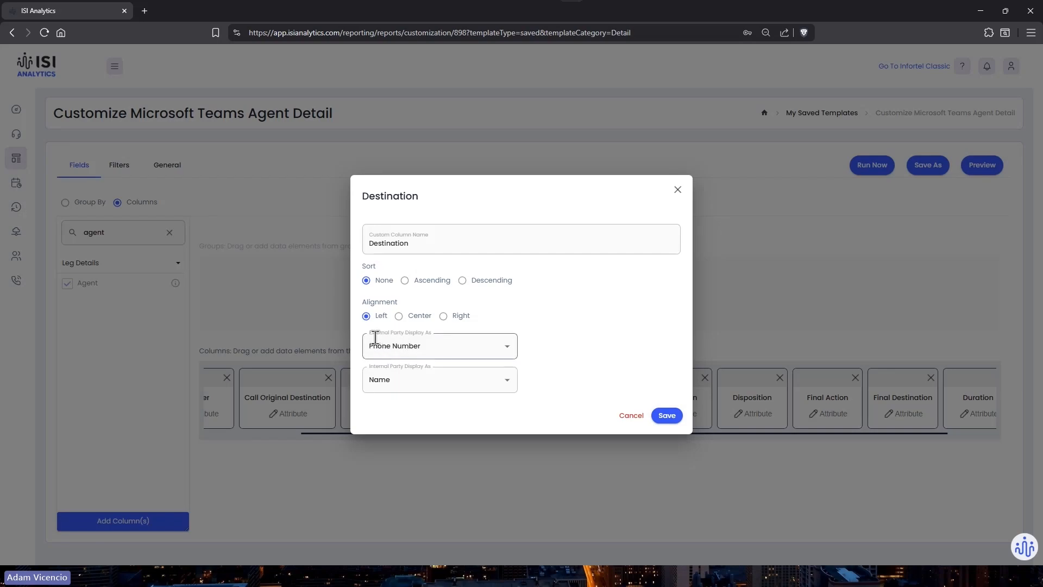
{"action": "left_click", "coordinate": [431, 348]}
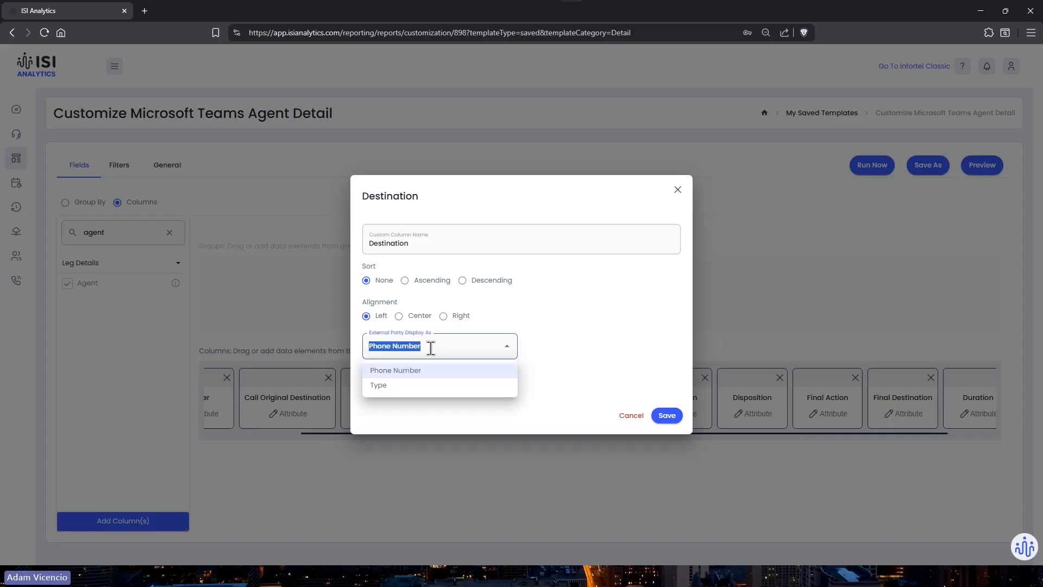
{"action": "left_click", "coordinate": [414, 385]}
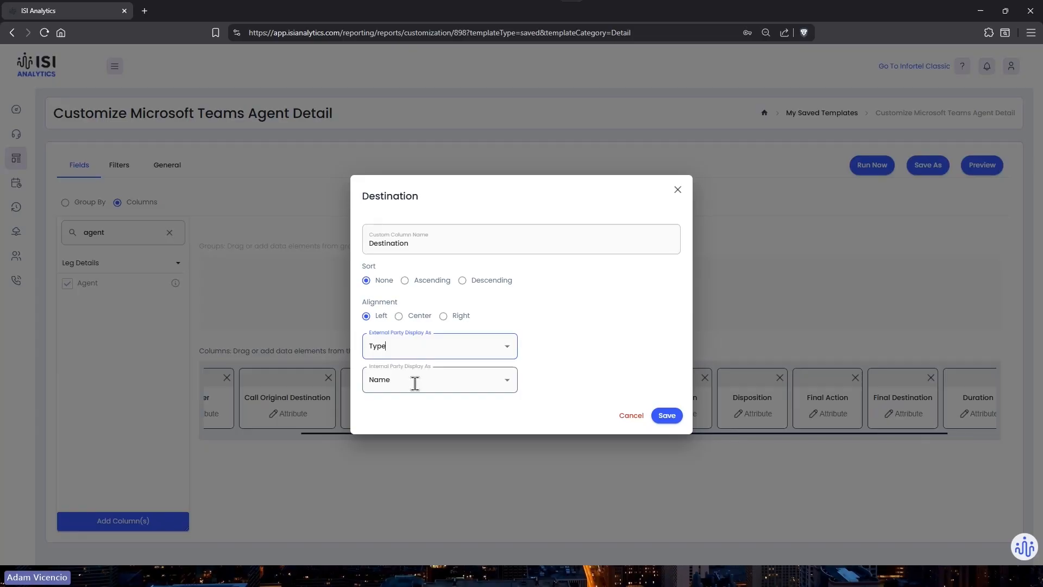
{"action": "left_click", "coordinate": [415, 384]}
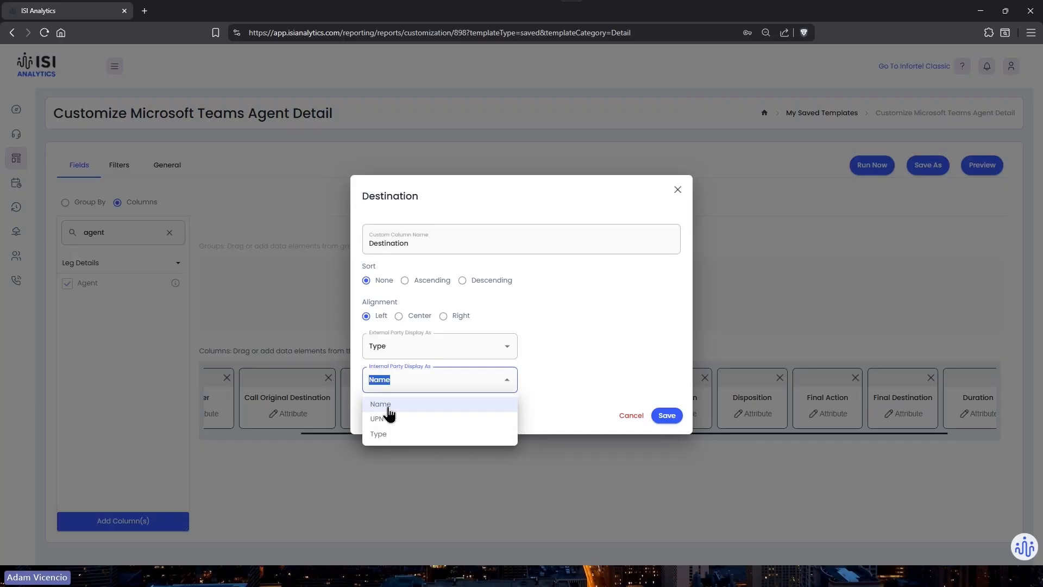
{"action": "left_click", "coordinate": [622, 423]}
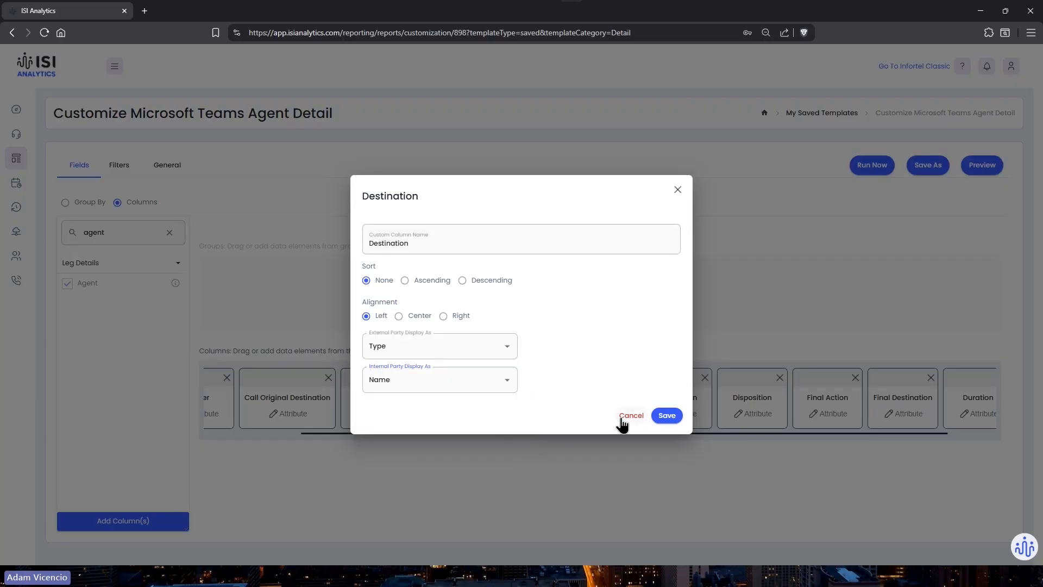
{"action": "left_click", "coordinate": [622, 419]}
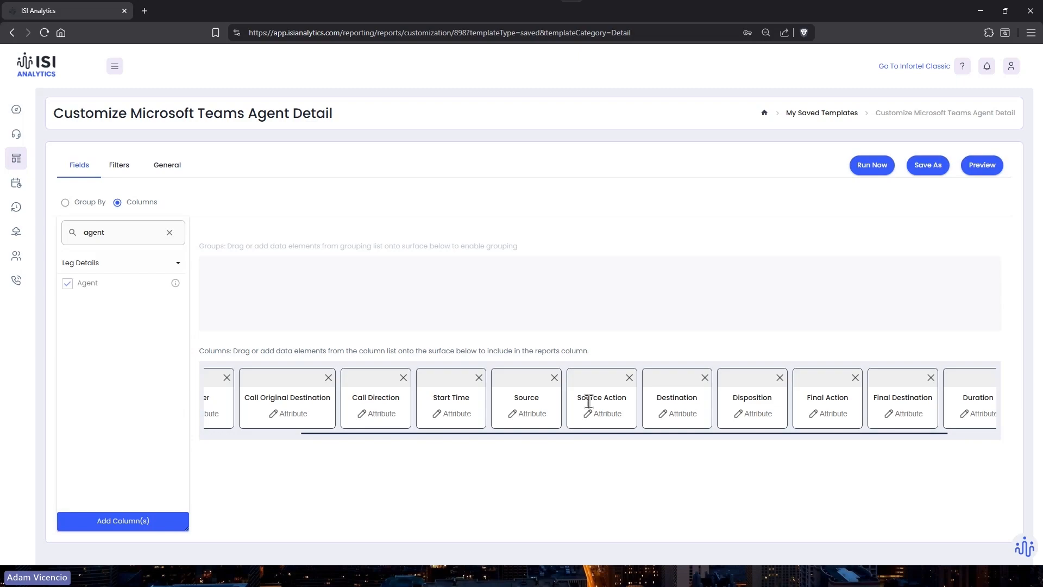
- Examine the Source column's external and internal party display attributes, and leave them without saving
{"action": "left_click", "coordinate": [523, 416]}
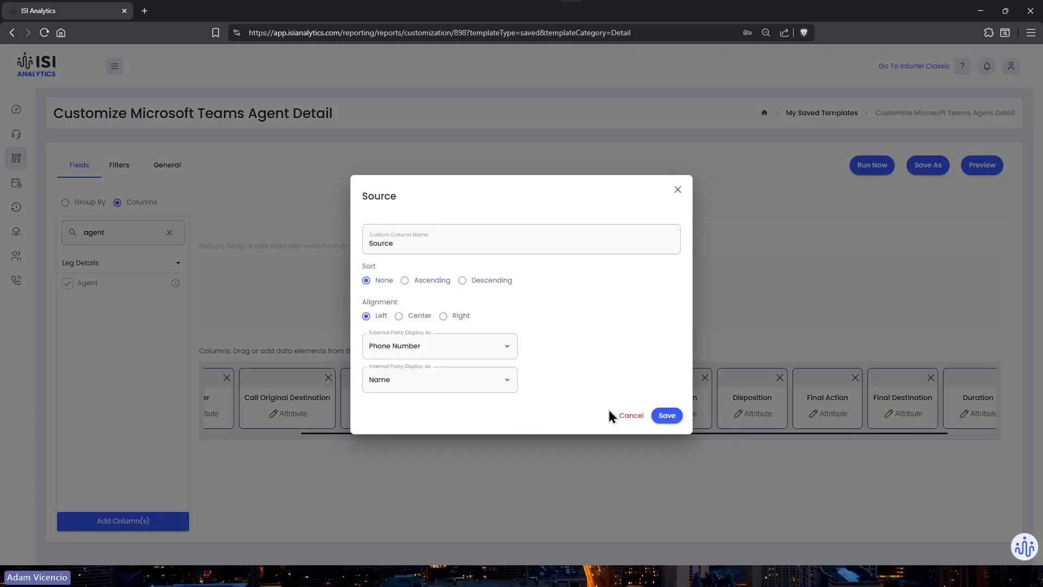
{"action": "left_click", "coordinate": [633, 416]}
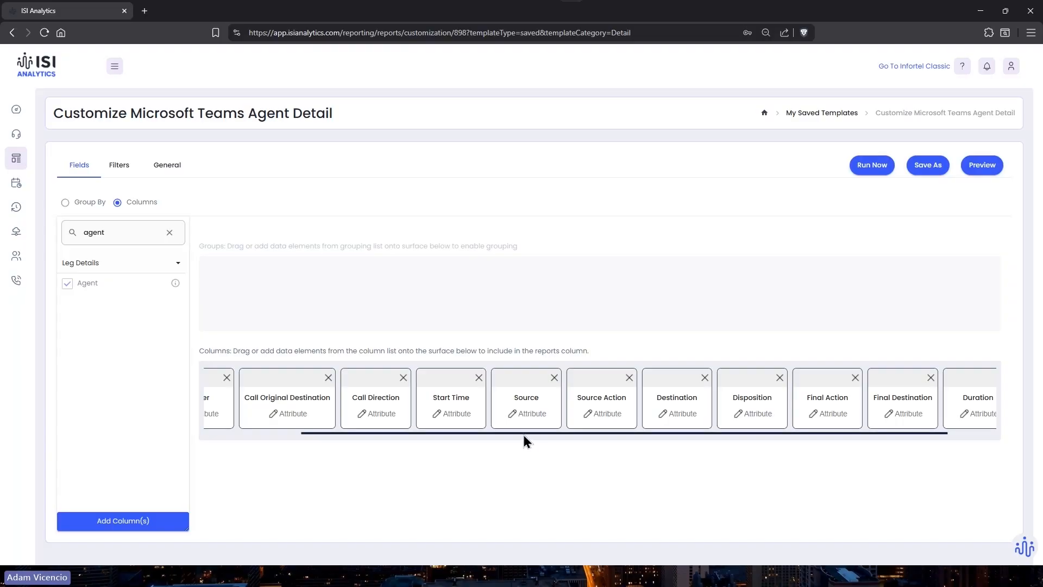
{"action": "left_click_drag", "start_coordinate": [507, 433], "coordinate": [367, 439]}
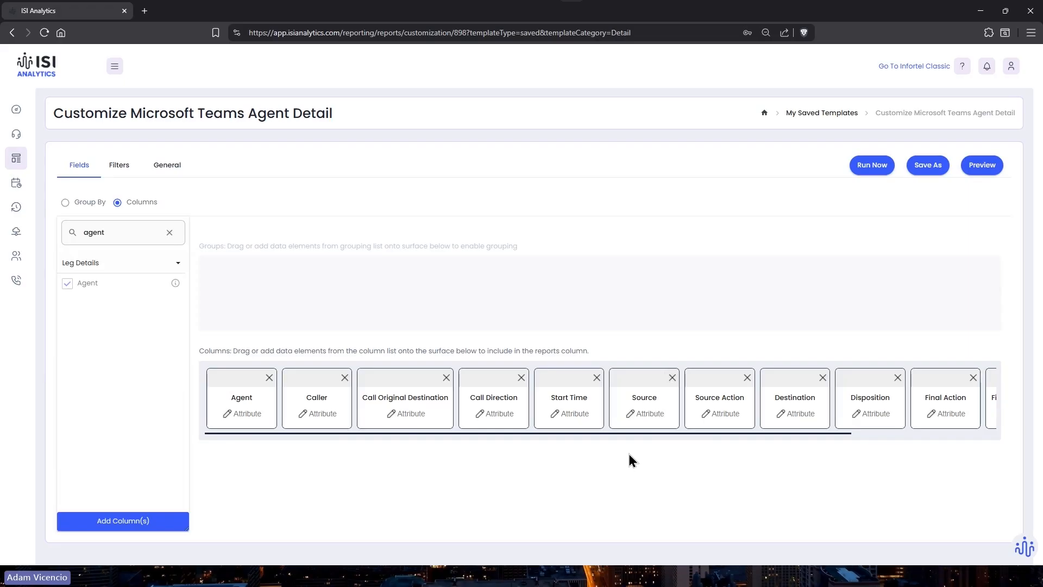
- Leave the Agent Detail customization, start a template from Microsoft Teams Agent Summary by Disposition, and review its summary and display options
{"action": "left_click", "coordinate": [807, 115]}
{"action": "left_click", "coordinate": [661, 330]}
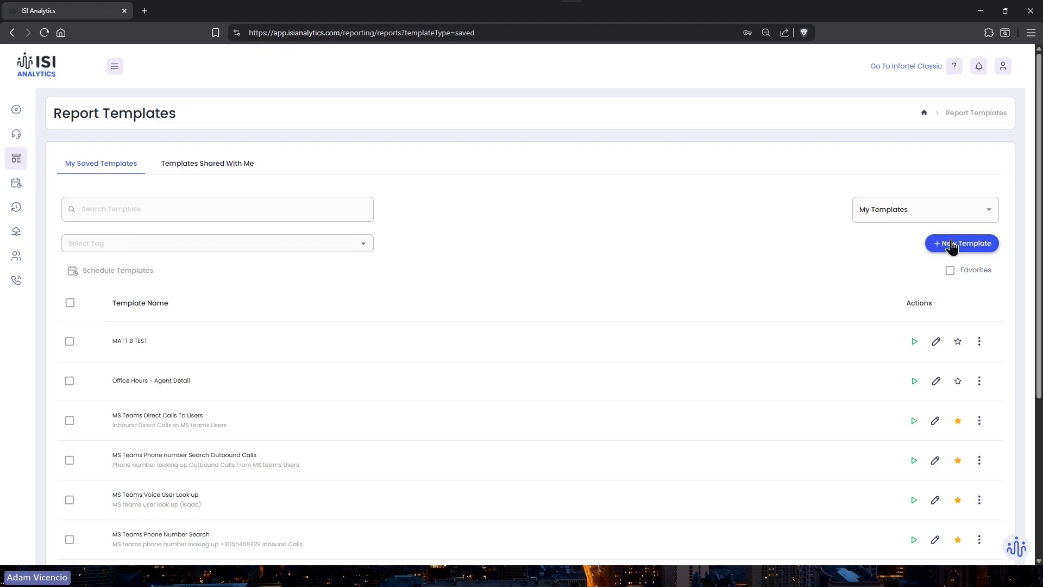
{"action": "left_click", "coordinate": [951, 245]}
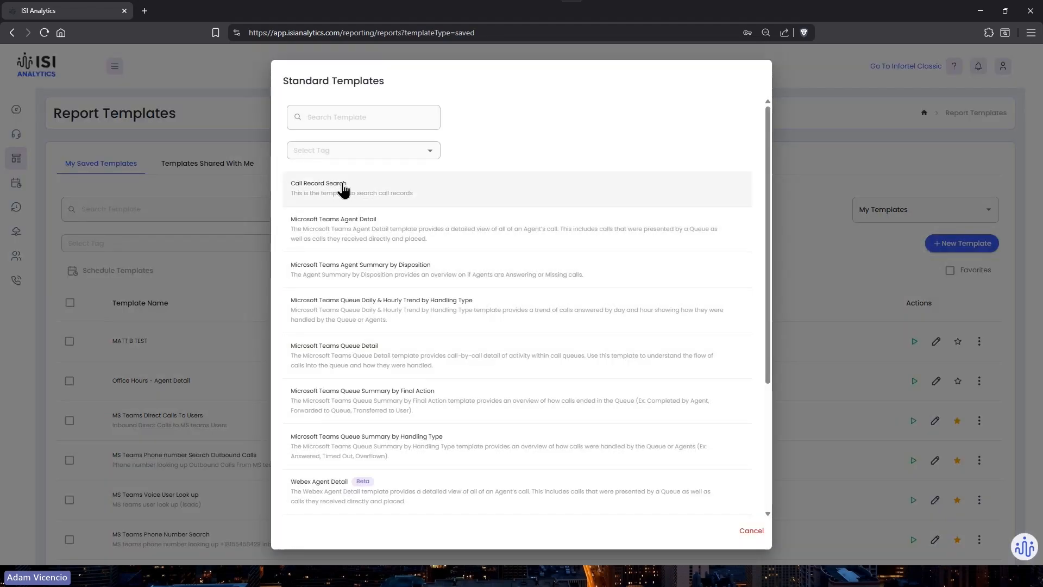
{"action": "left_click", "coordinate": [366, 270]}
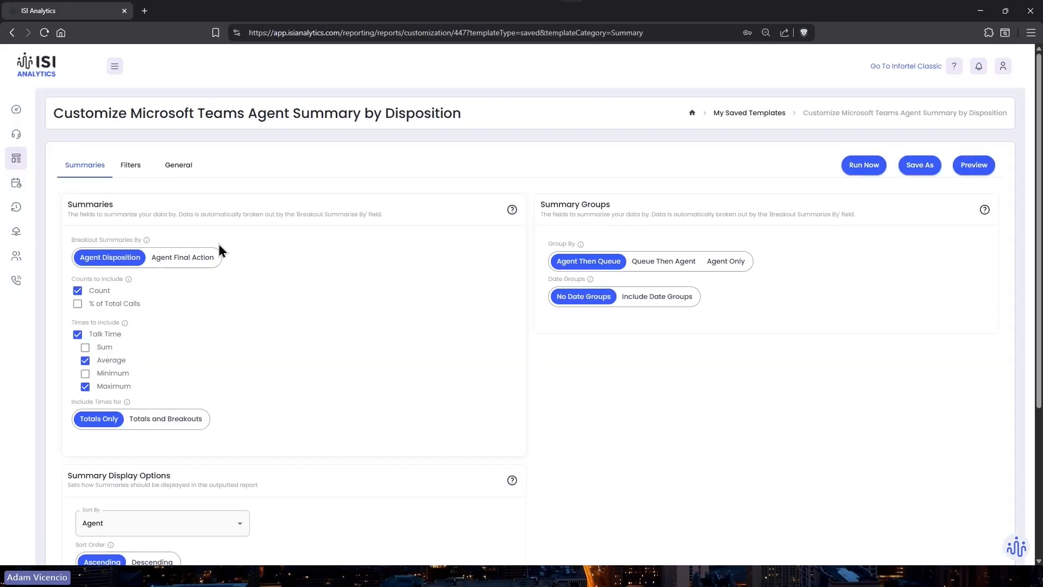
{"action": "scroll", "coordinate": [249, 340], "scroll_direction": "down", "scroll_amount": 3}
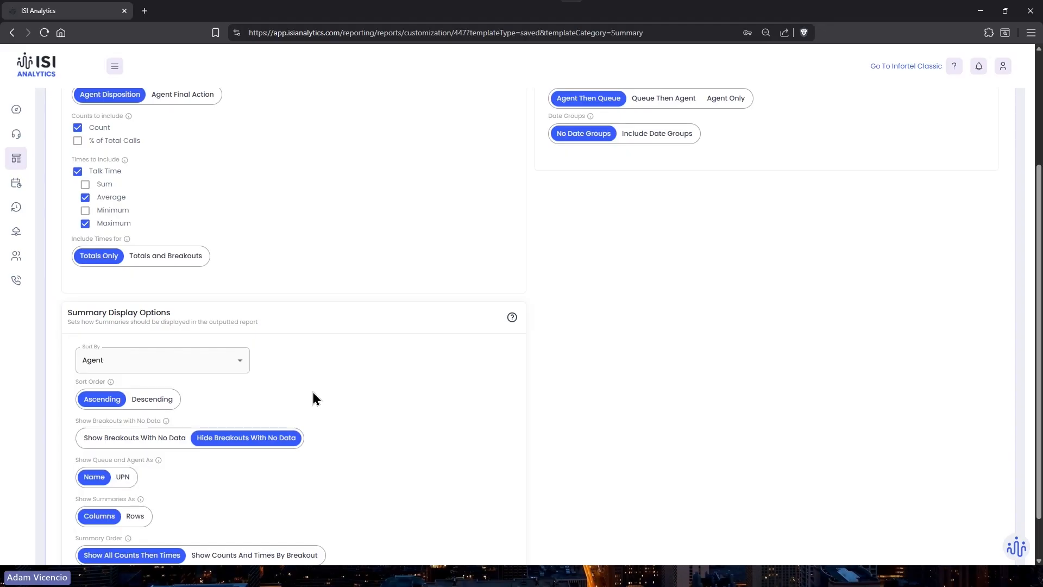
{"action": "scroll", "coordinate": [312, 395], "scroll_direction": "up", "scroll_amount": 3}
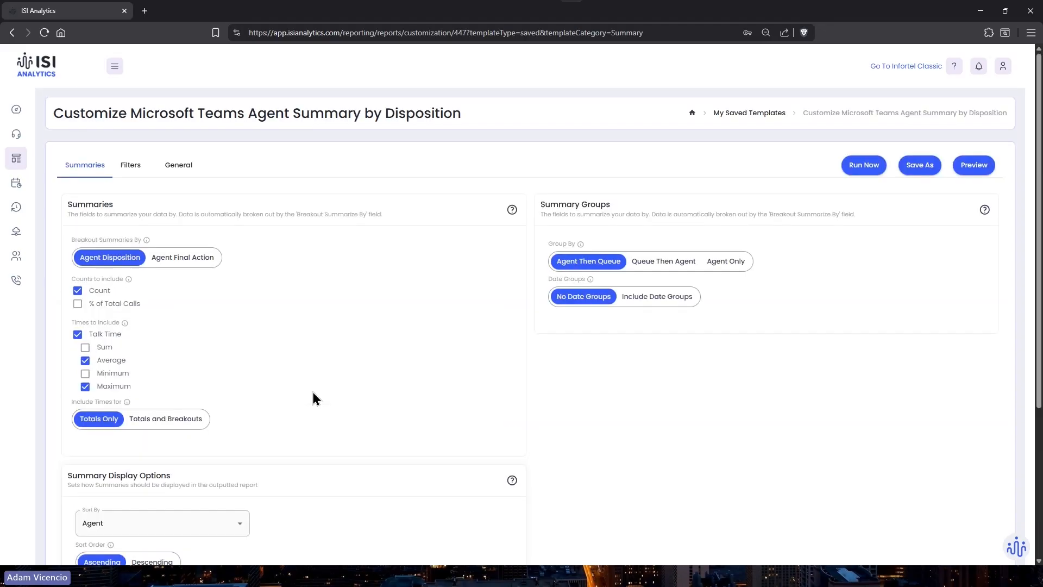
- Return to the saved templates, look over the standard templates again, and cancel without choosing one
{"action": "left_click", "coordinate": [764, 113]}
{"action": "left_click", "coordinate": [960, 251]}
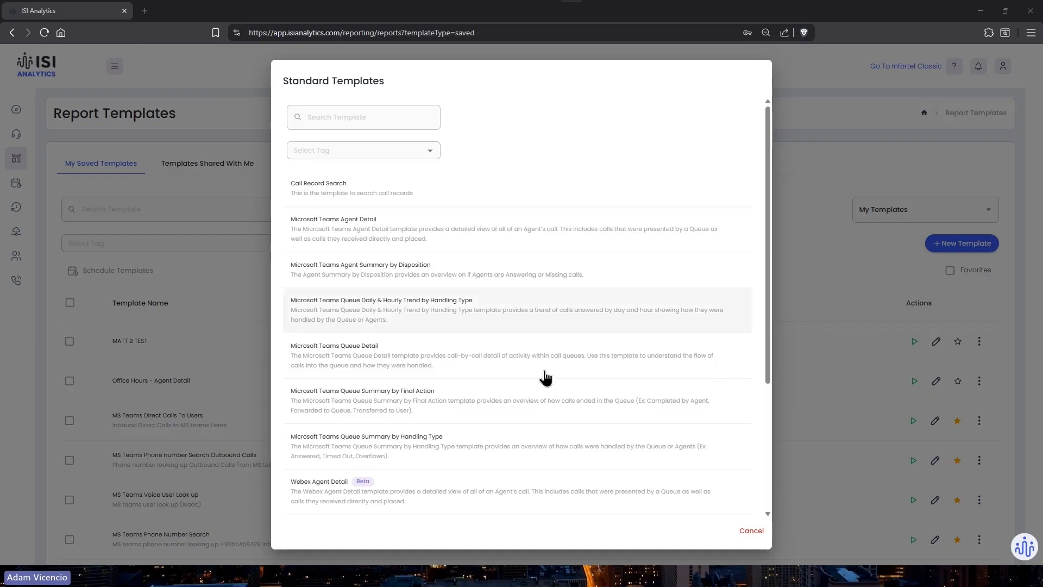
{"action": "left_click", "coordinate": [751, 530]}
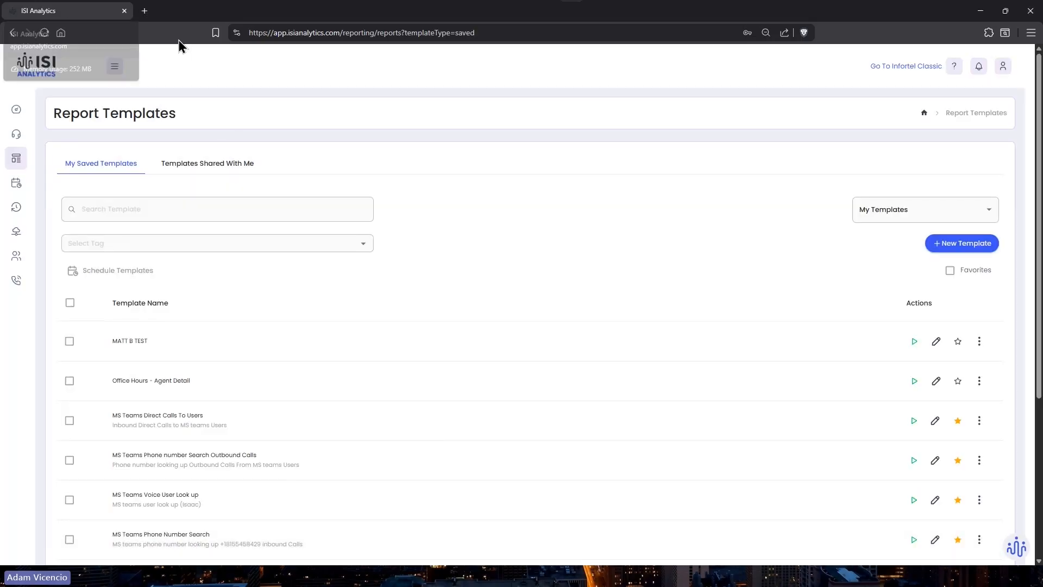
- Switch to Infortel Classic and open a report from the Call Detail Record Search template, accepting the default report options
{"action": "left_click", "coordinate": [903, 73]}
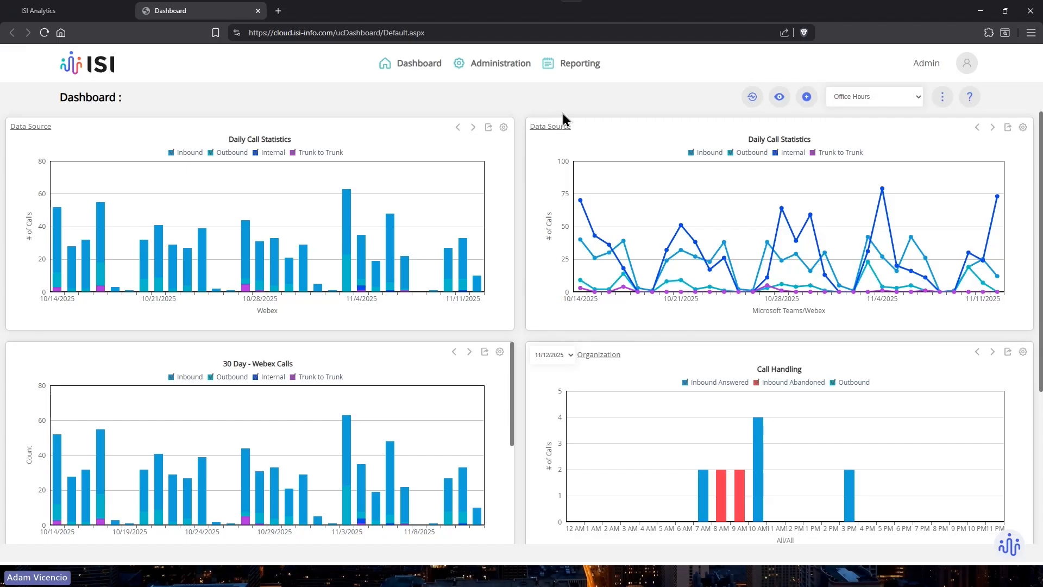
{"action": "left_click", "coordinate": [564, 67]}
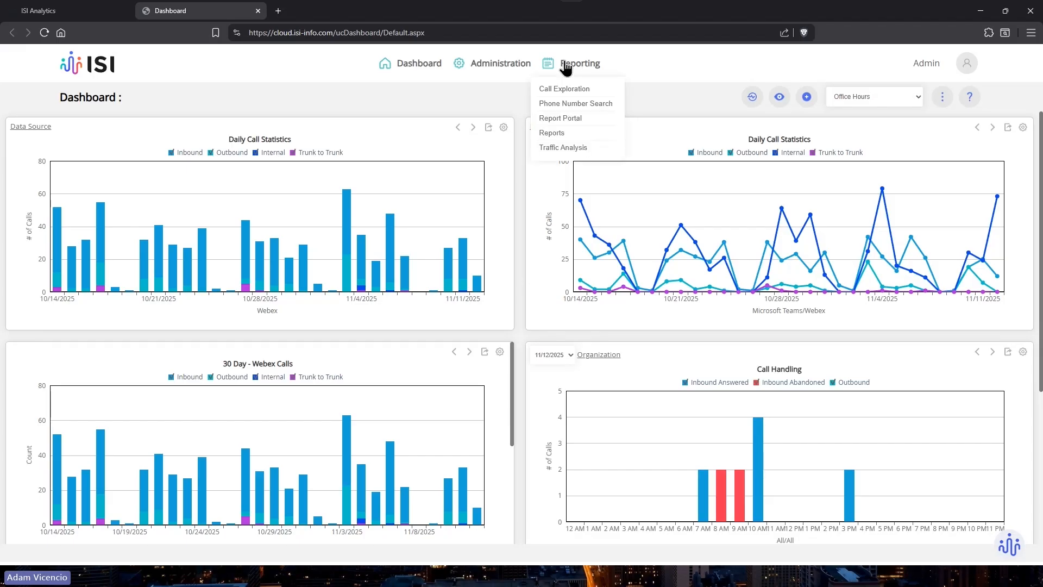
{"action": "left_click", "coordinate": [549, 136]}
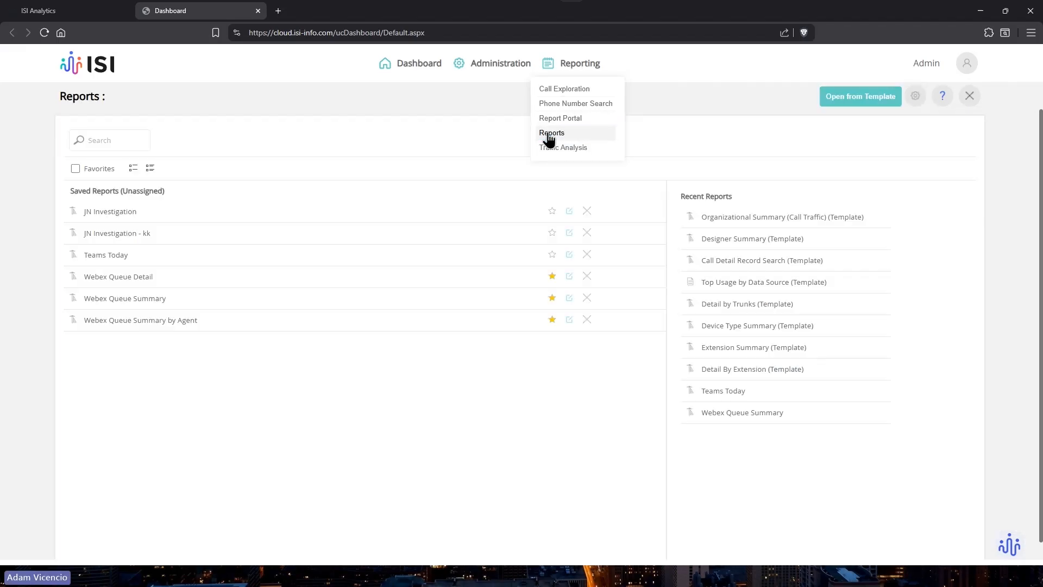
{"action": "left_click", "coordinate": [854, 99]}
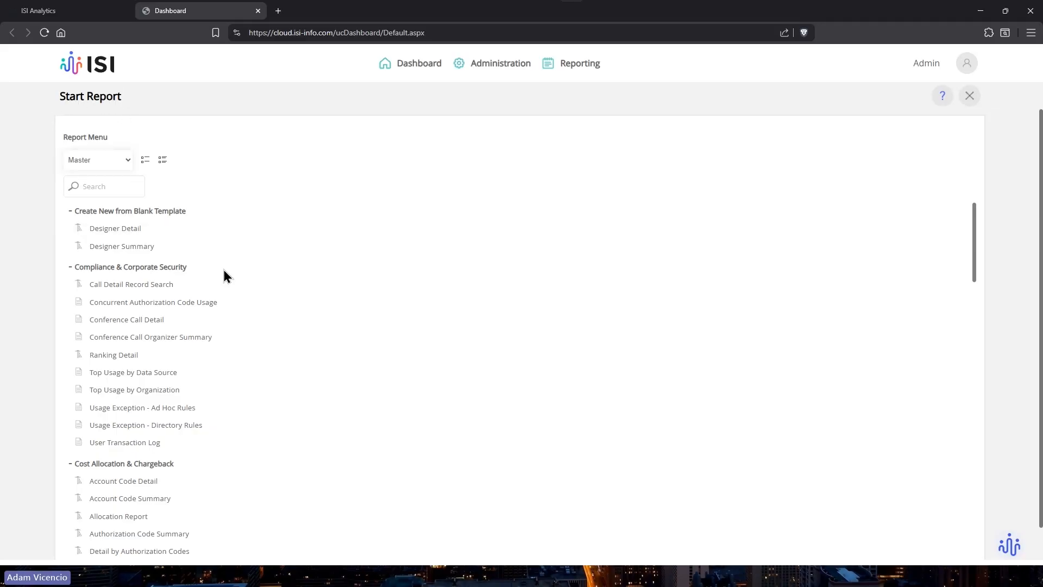
{"action": "left_click", "coordinate": [107, 288]}
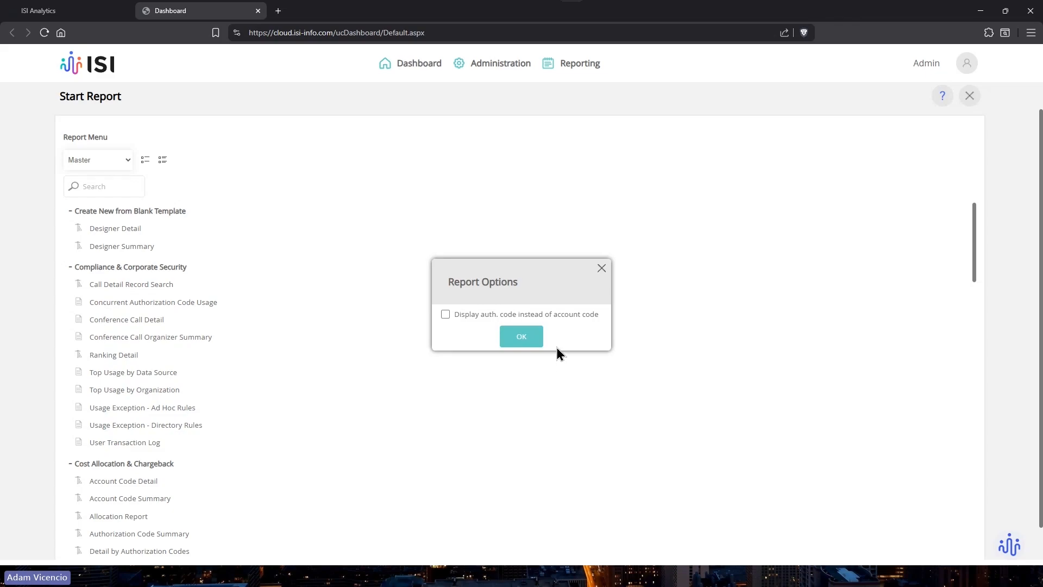
{"action": "left_click", "coordinate": [513, 337]}
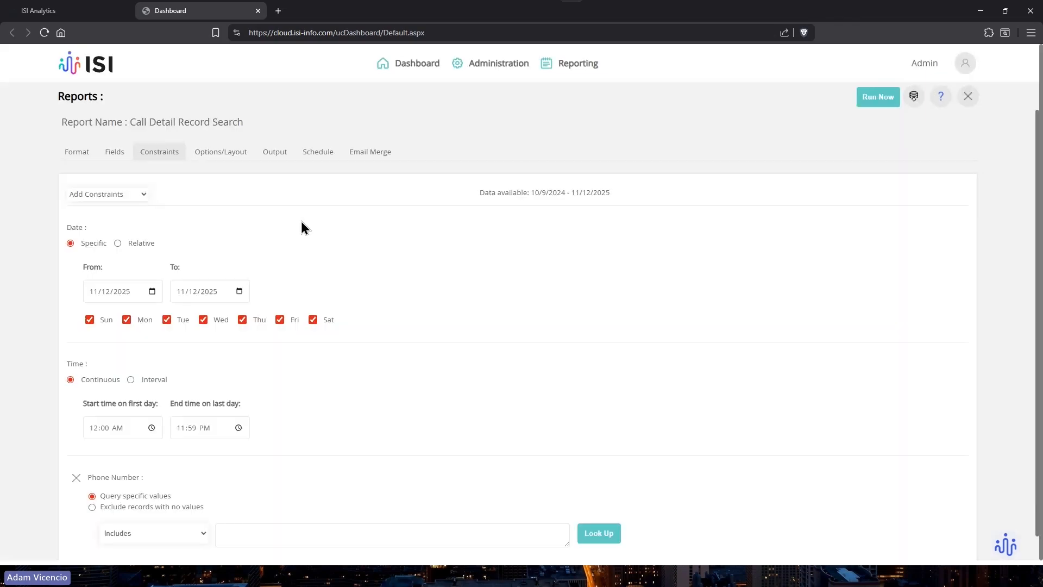
- Examine the Data Source column's output name, sort, width and justify attributes in the report fields, and close them unchanged
{"action": "left_click", "coordinate": [111, 155]}
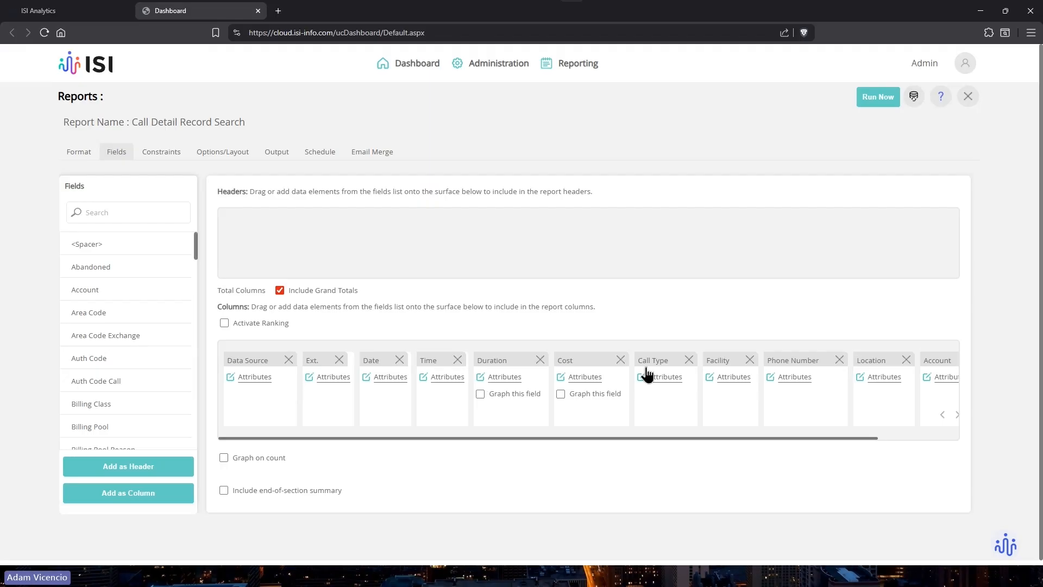
{"action": "left_click", "coordinate": [249, 378]}
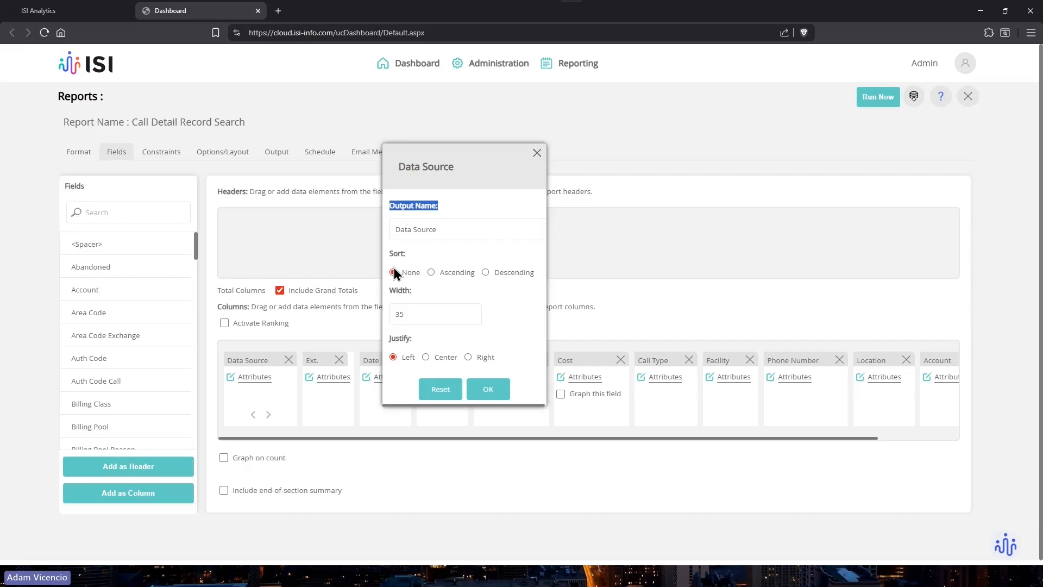
{"action": "left_click_drag", "start_coordinate": [386, 341], "coordinate": [411, 341]}
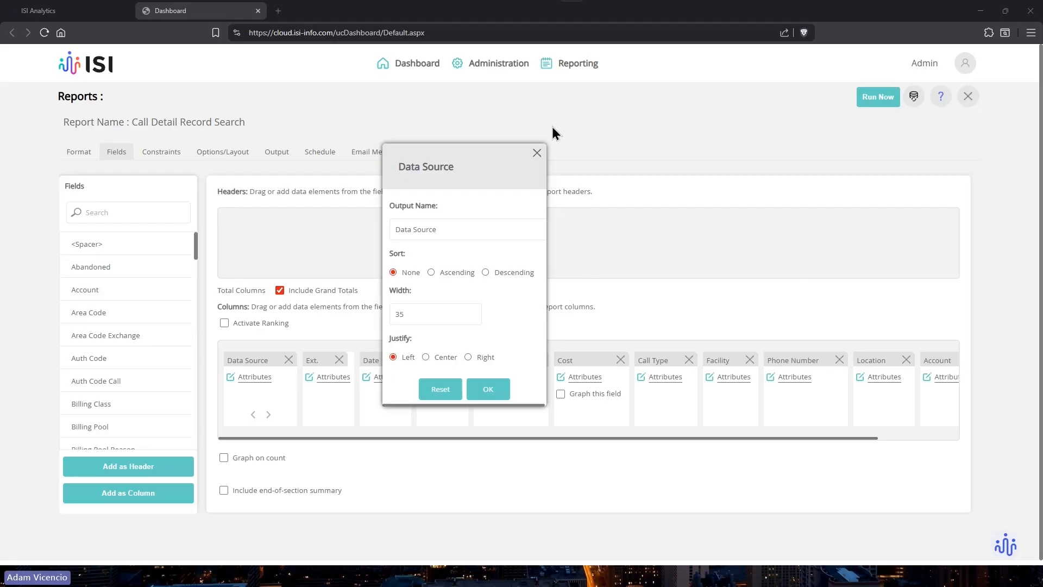
{"action": "left_click", "coordinate": [536, 153]}
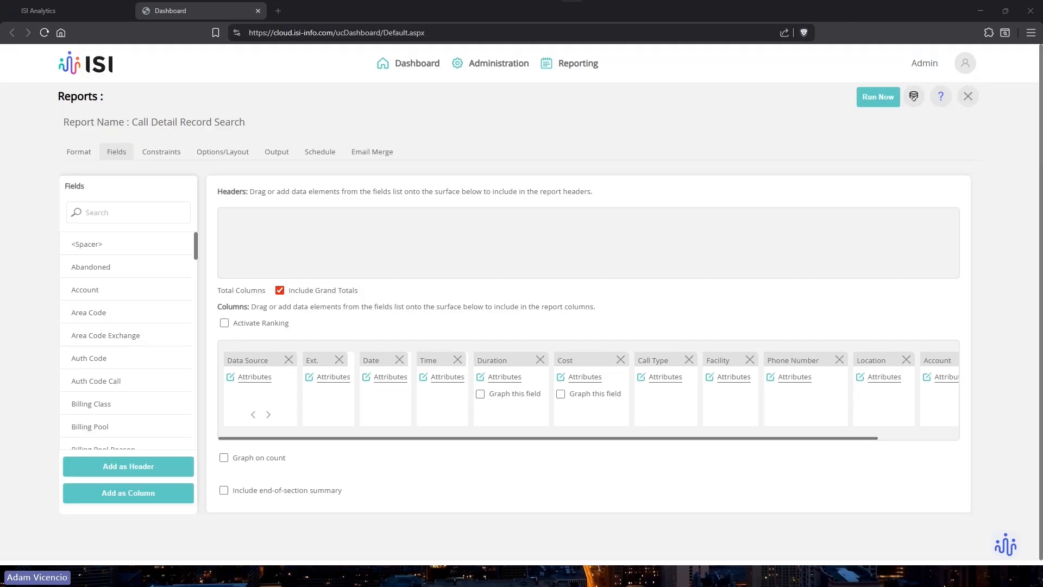
- Check the Call Type column's full name and abbreviation display options, and close its attributes
{"action": "left_click", "coordinate": [668, 379]}
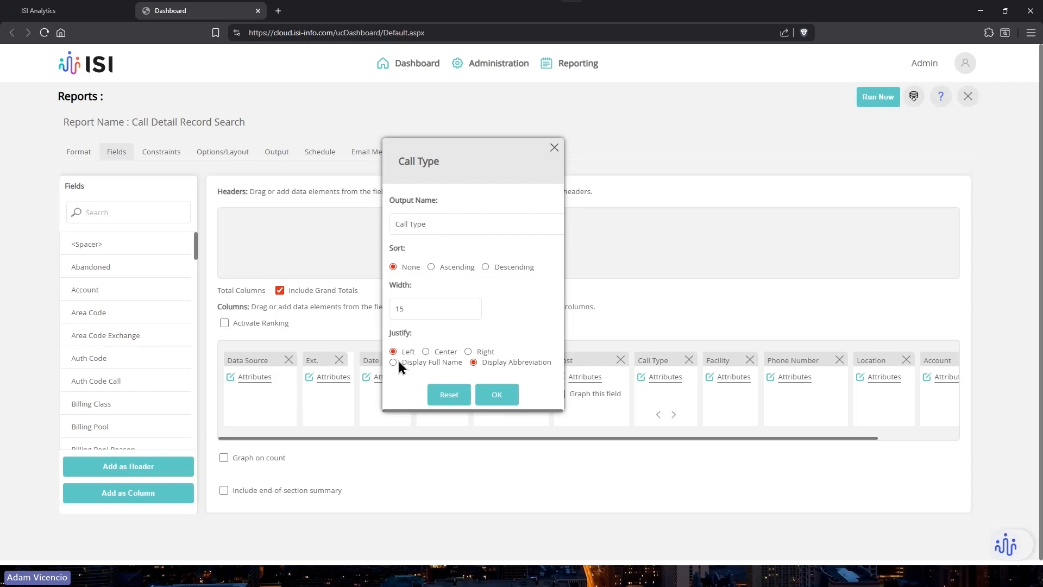
{"action": "left_click", "coordinate": [455, 363]}
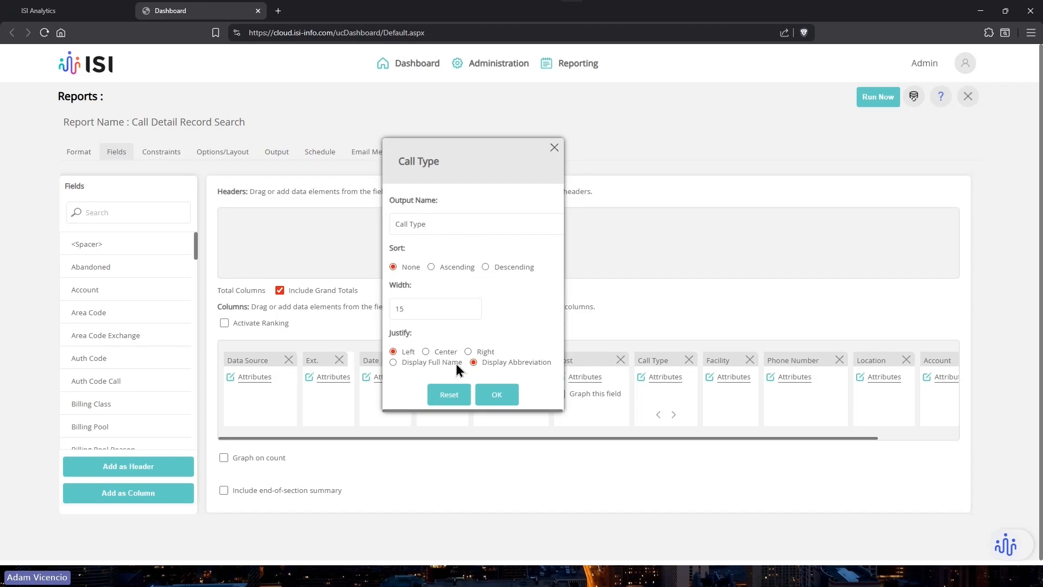
{"action": "left_click", "coordinate": [499, 393]}
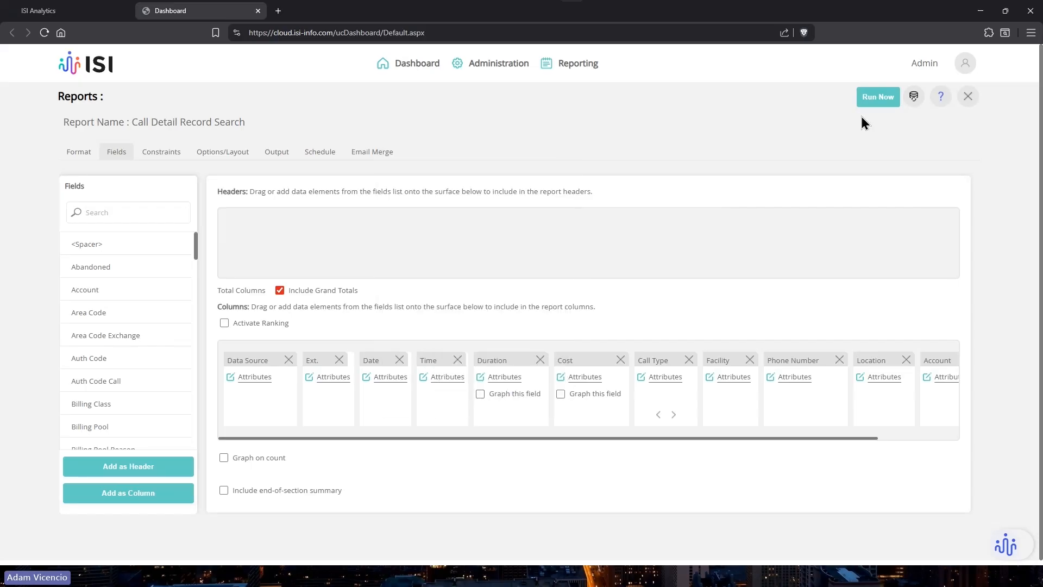
- Run the Call Detail Record Search report as HTML, examine the abbreviated call types, and close the report
{"action": "left_click", "coordinate": [891, 100]}
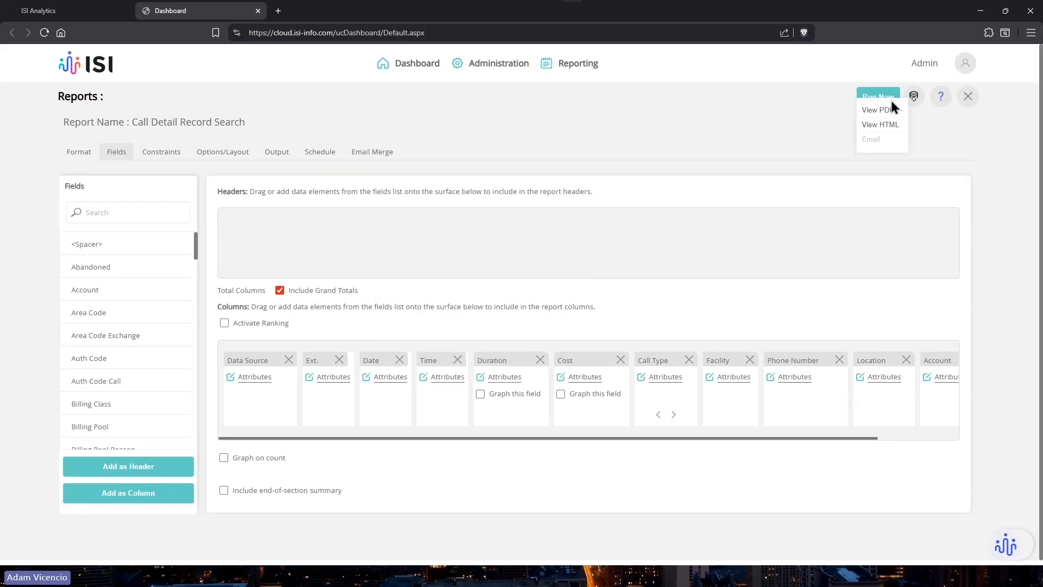
{"action": "left_click", "coordinate": [878, 126]}
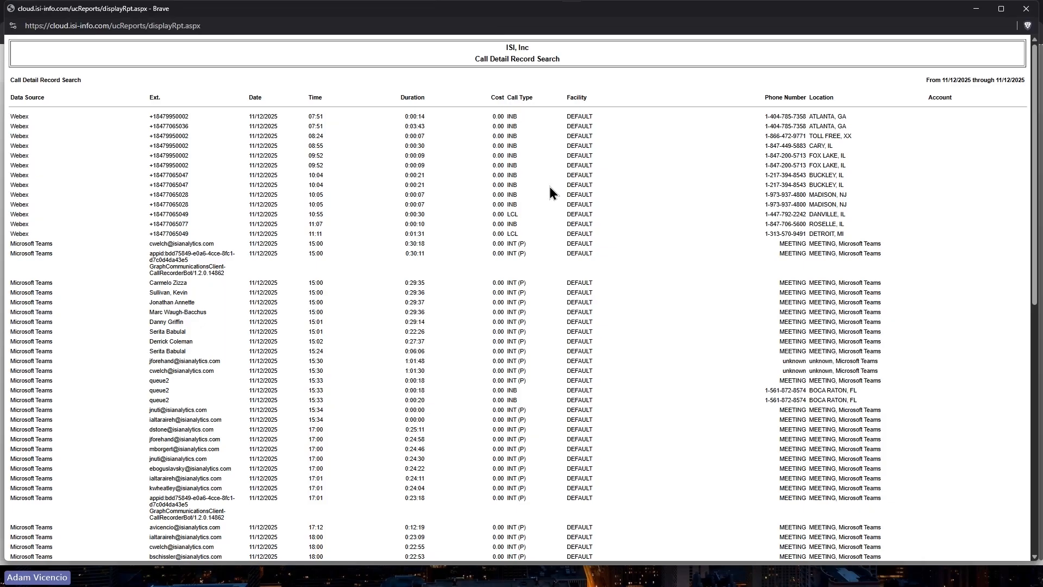
{"action": "scroll", "coordinate": [554, 277], "scroll_direction": "up", "scroll_amount": 4, "text": "ctrl"}
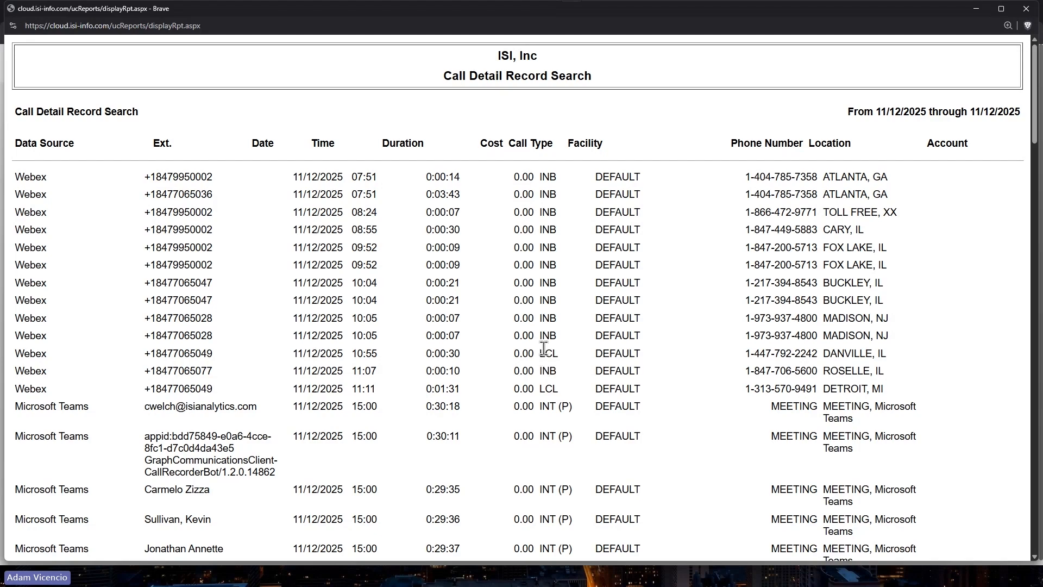
{"action": "scroll", "coordinate": [543, 348], "scroll_direction": "down", "scroll_amount": 3}
{"action": "scroll", "coordinate": [543, 315], "scroll_direction": "up", "scroll_amount": 2}
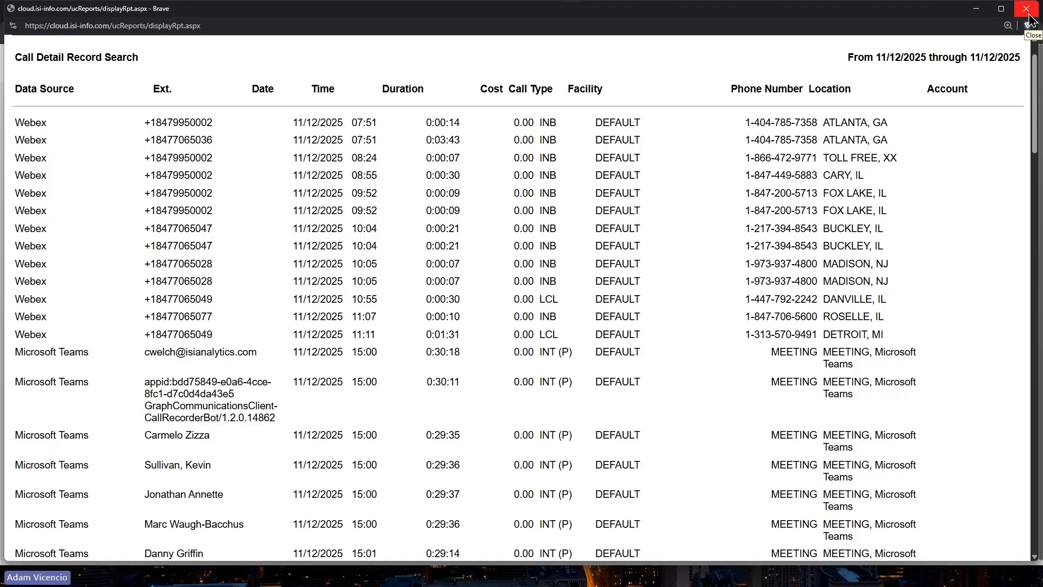
{"action": "left_click", "coordinate": [1025, 9]}
- Set the Call Type column's attributes to Display Full Name
{"action": "scroll", "coordinate": [690, 345], "scroll_direction": "down", "scroll_amount": 5}
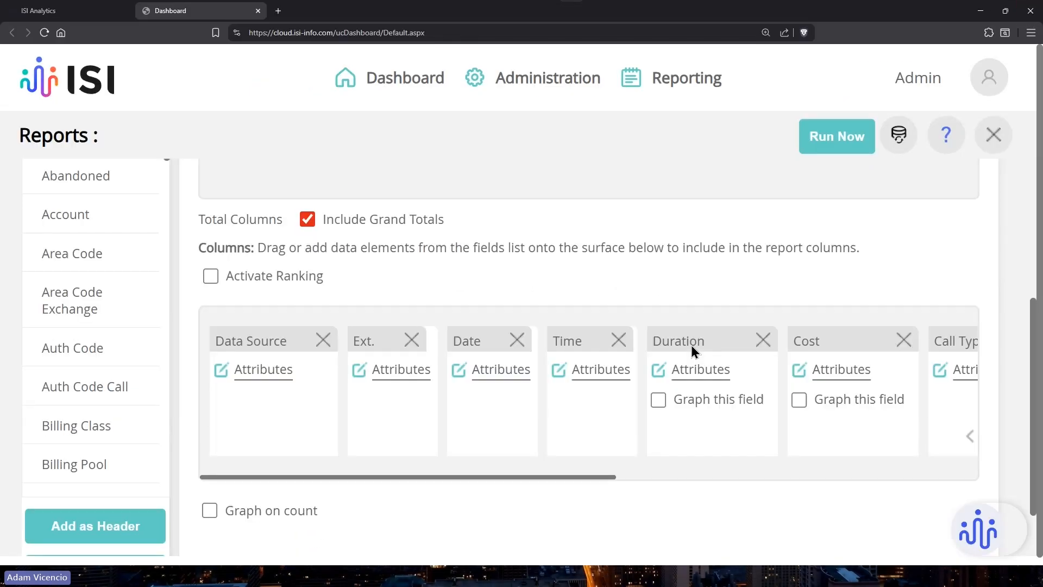
{"action": "left_click_drag", "start_coordinate": [544, 459], "coordinate": [660, 461]}
{"action": "left_click", "coordinate": [774, 353]}
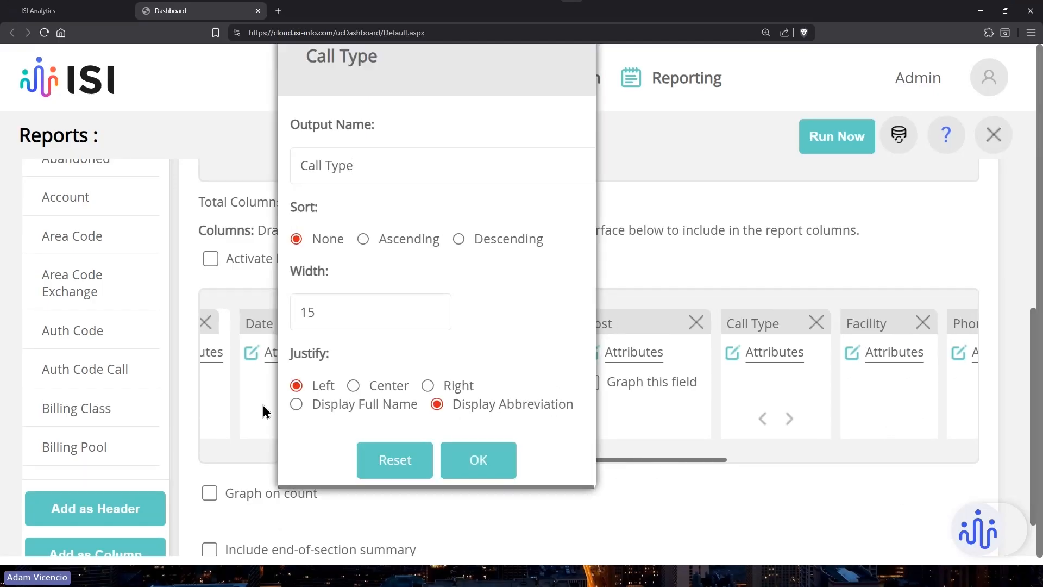
{"action": "left_click", "coordinate": [296, 403]}
{"action": "left_click", "coordinate": [485, 465]}
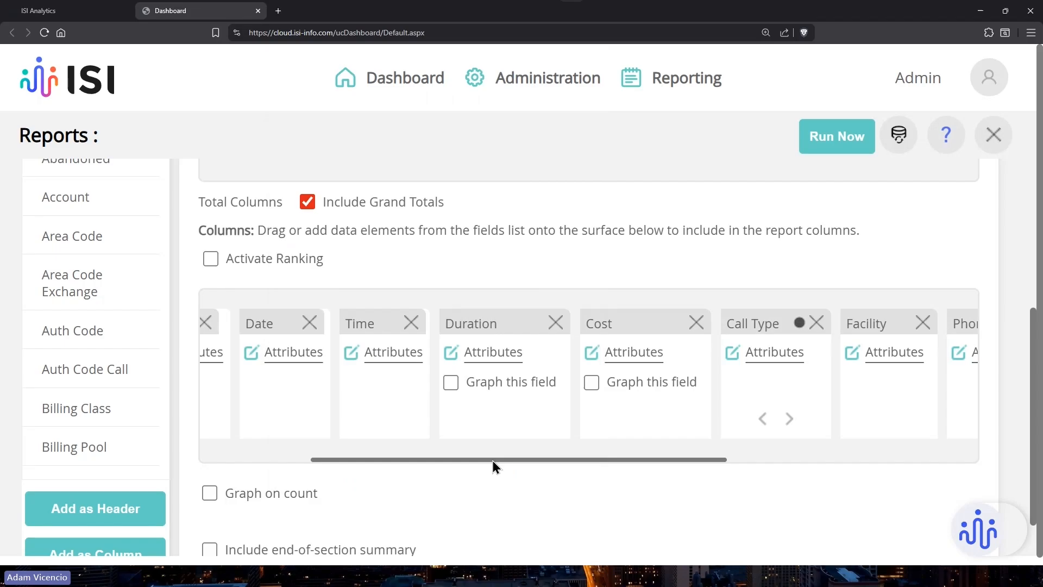
- Rerun the report as HTML, examine the full call type names throughout the records, and close the report window
{"action": "left_click", "coordinate": [861, 136]}
{"action": "left_click", "coordinate": [864, 193]}
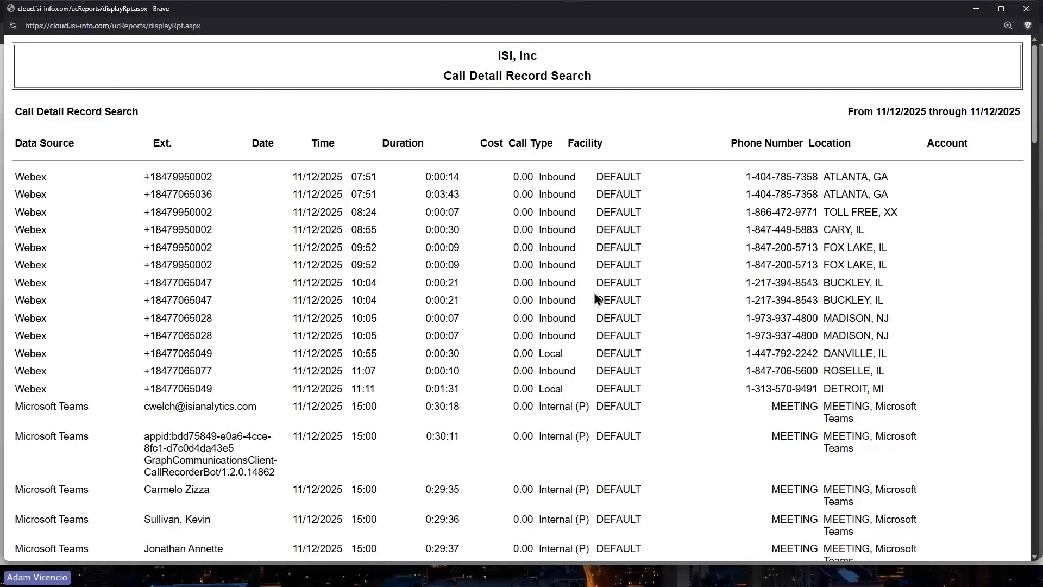
{"action": "double_click", "coordinate": [544, 265]}
{"action": "left_click_drag", "start_coordinate": [544, 388], "coordinate": [576, 395]}
{"action": "scroll", "coordinate": [577, 396], "scroll_direction": "down", "scroll_amount": 2}
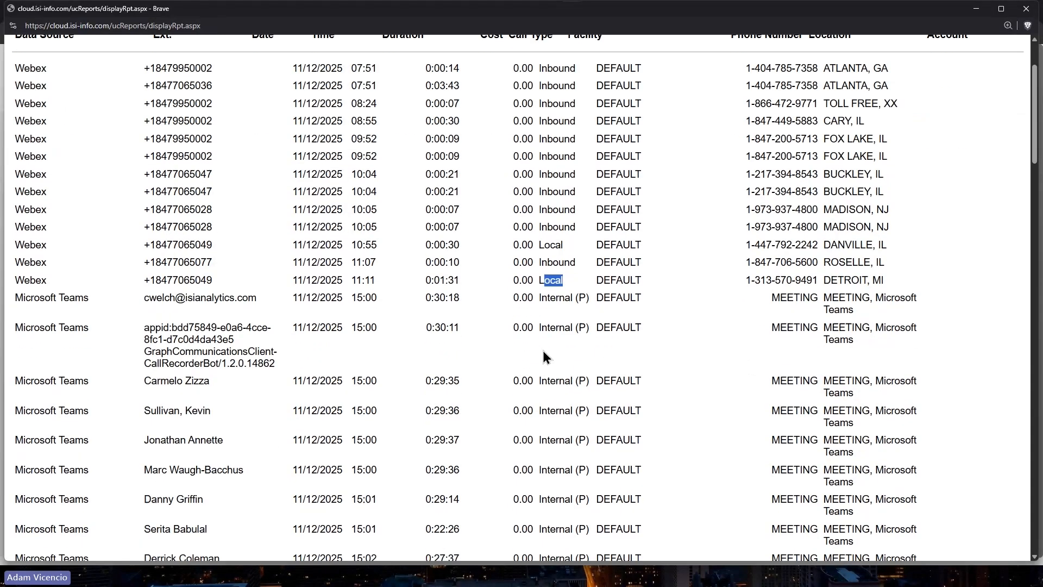
{"action": "double_click", "coordinate": [582, 327]}
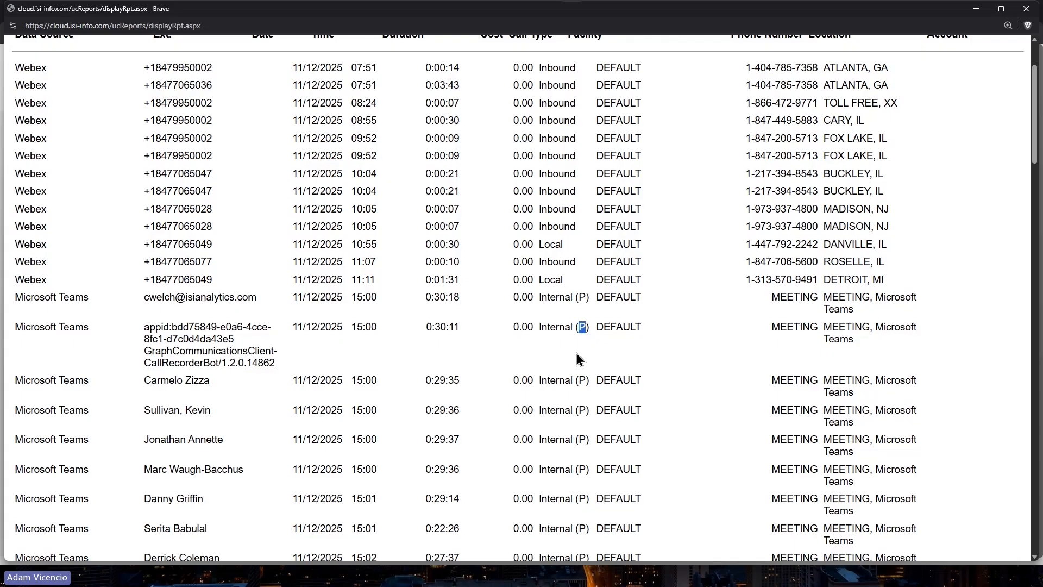
{"action": "scroll", "coordinate": [574, 358], "scroll_direction": "down", "scroll_amount": 2}
{"action": "scroll", "coordinate": [576, 372], "scroll_direction": "down", "scroll_amount": 10}
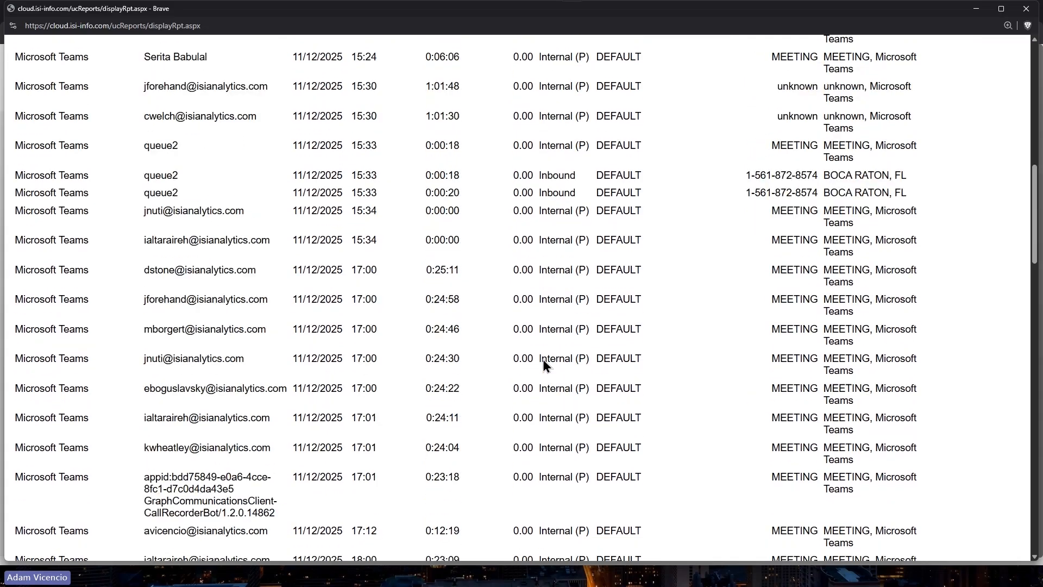
{"action": "scroll", "coordinate": [541, 349], "scroll_direction": "down", "scroll_amount": 6}
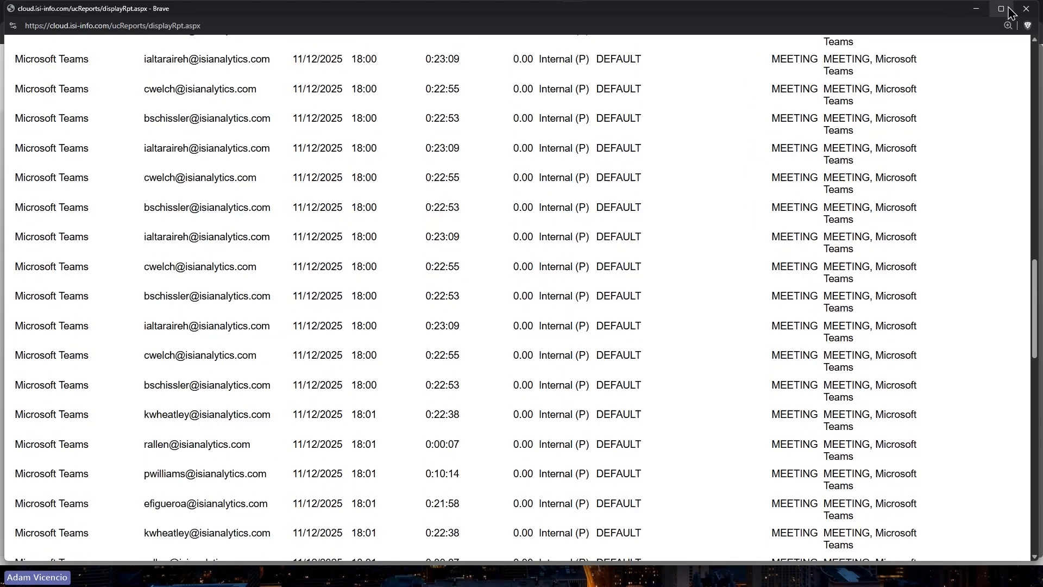
{"action": "left_click", "coordinate": [1026, 11]}
- Search the report's available fields for Call
{"action": "key", "text": "ctrl+minus"}
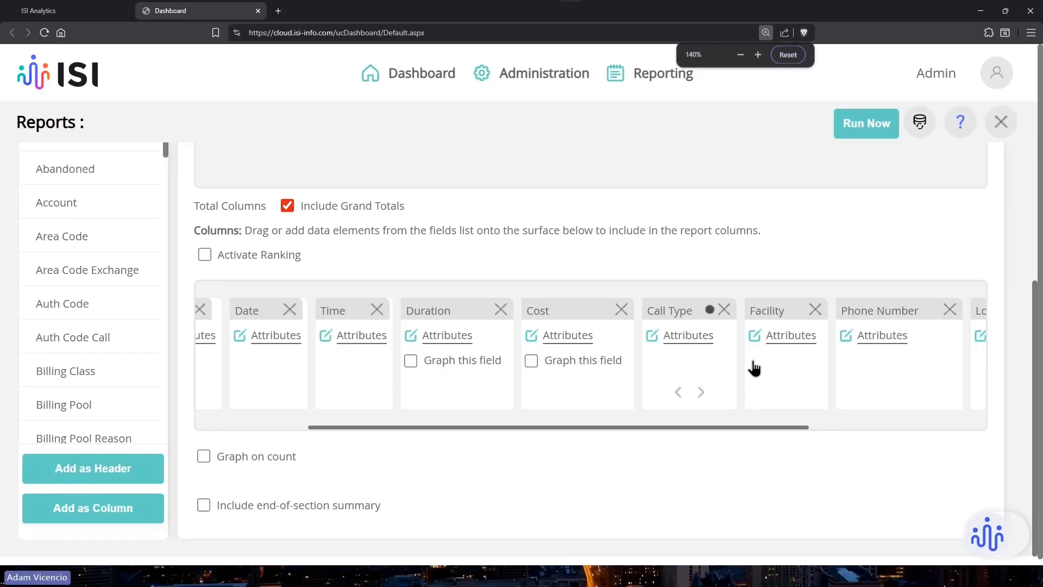
{"action": "key", "text": "ctrl+minus"}
{"action": "key", "text": "ctrl+minus"}
{"action": "key", "text": "ctrl+minus"}
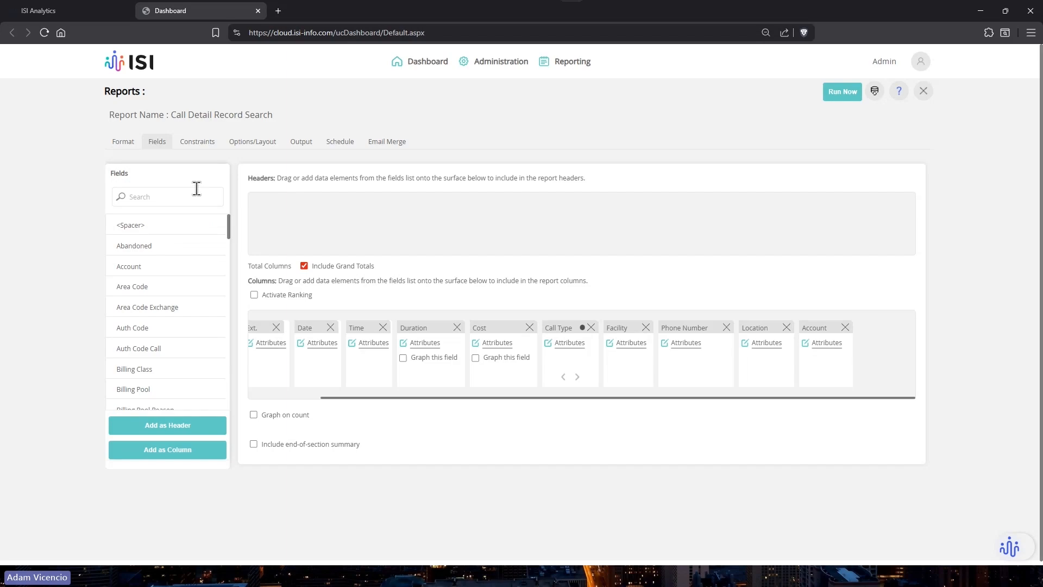
{"action": "type", "text": "Call"}
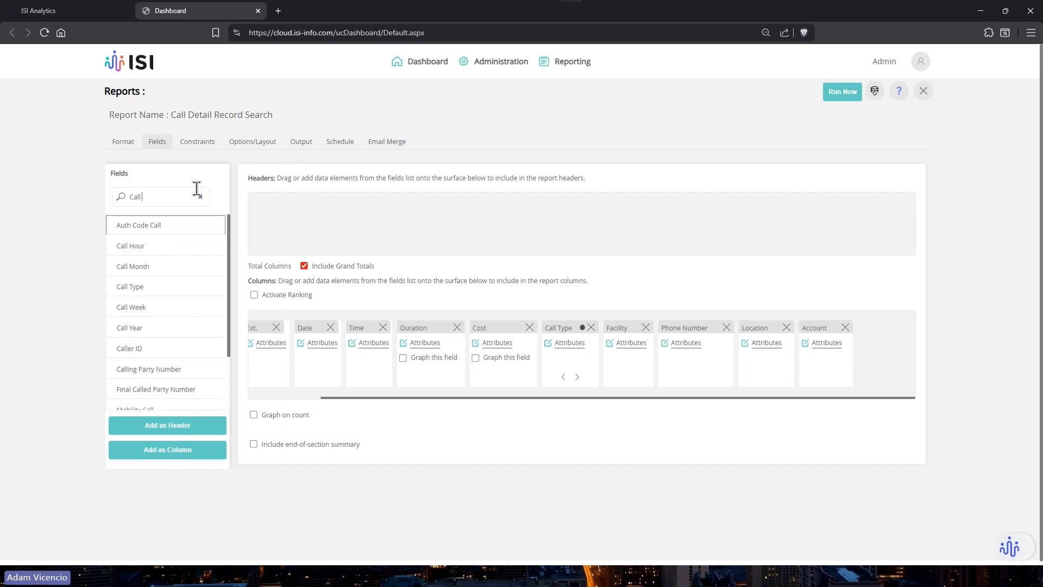
- Add a Call Month column between Ext. and Date, and accept its attributes with the MM month format
{"action": "left_click_drag", "start_coordinate": [161, 267], "coordinate": [320, 332]}
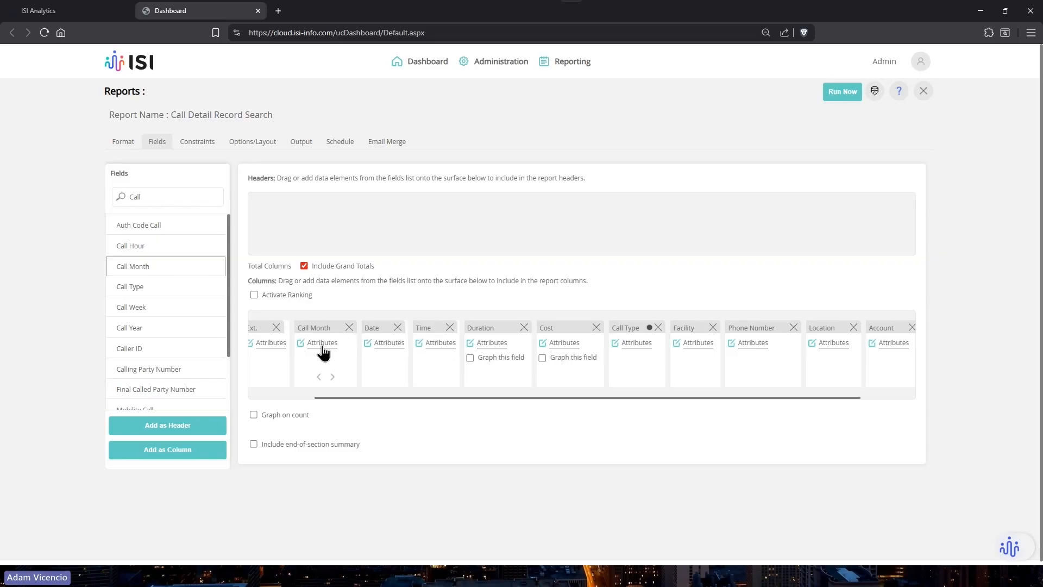
{"action": "left_click", "coordinate": [322, 344]}
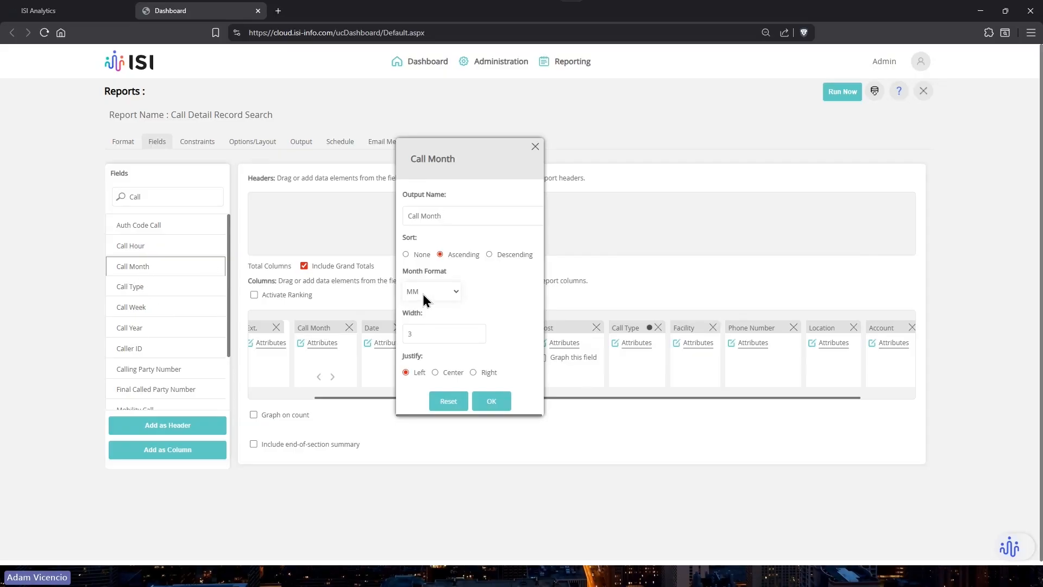
{"action": "left_click_drag", "start_coordinate": [401, 273], "coordinate": [436, 270]}
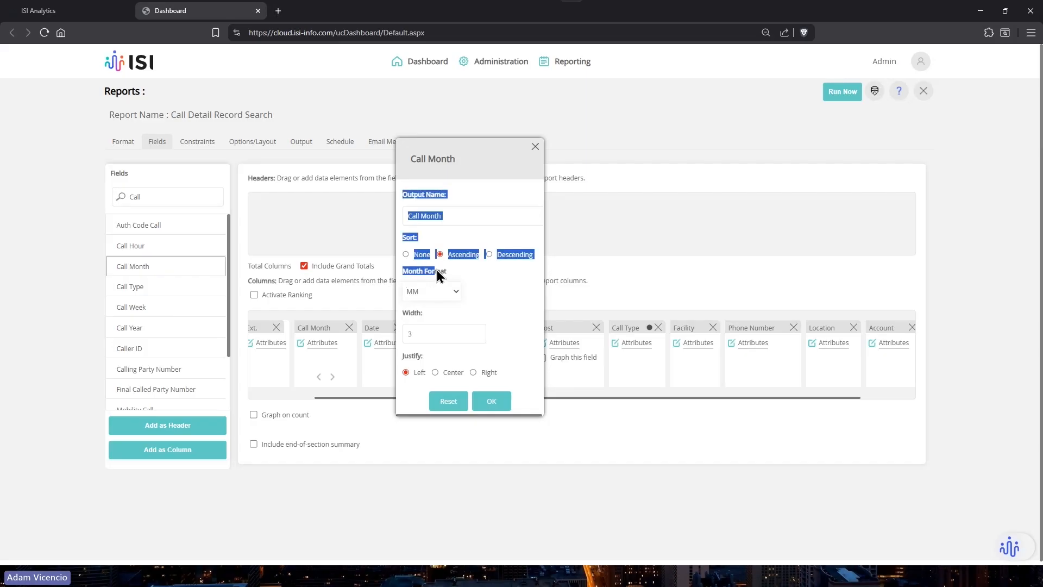
{"action": "left_click", "coordinate": [445, 271]}
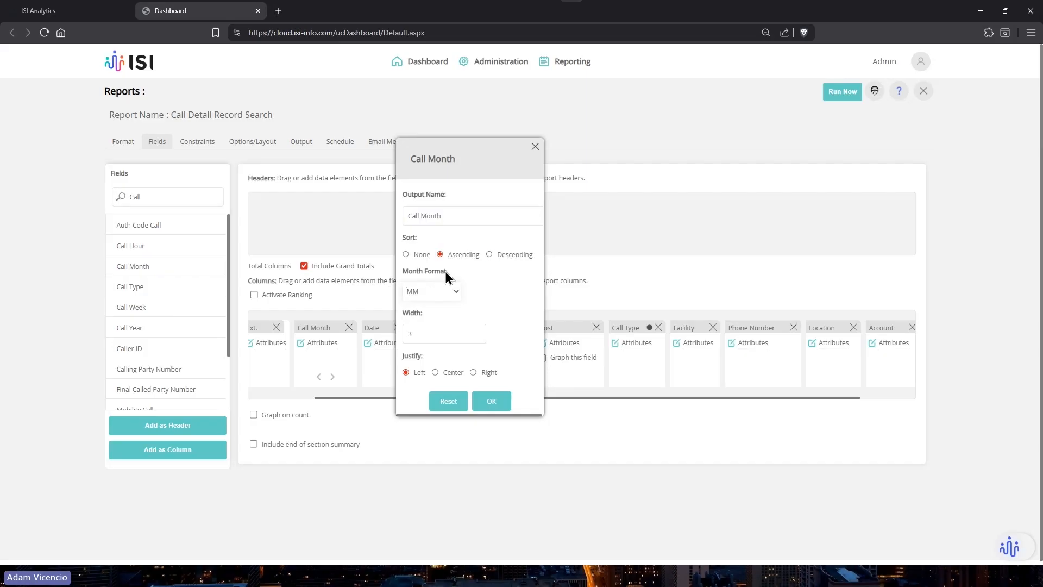
{"action": "left_click", "coordinate": [410, 292]}
{"action": "left_click", "coordinate": [410, 293]}
{"action": "left_click", "coordinate": [491, 400]}
- Run the report as HTML, examine how the Call Month column shows the month, and close the report window
{"action": "left_click", "coordinate": [841, 91]}
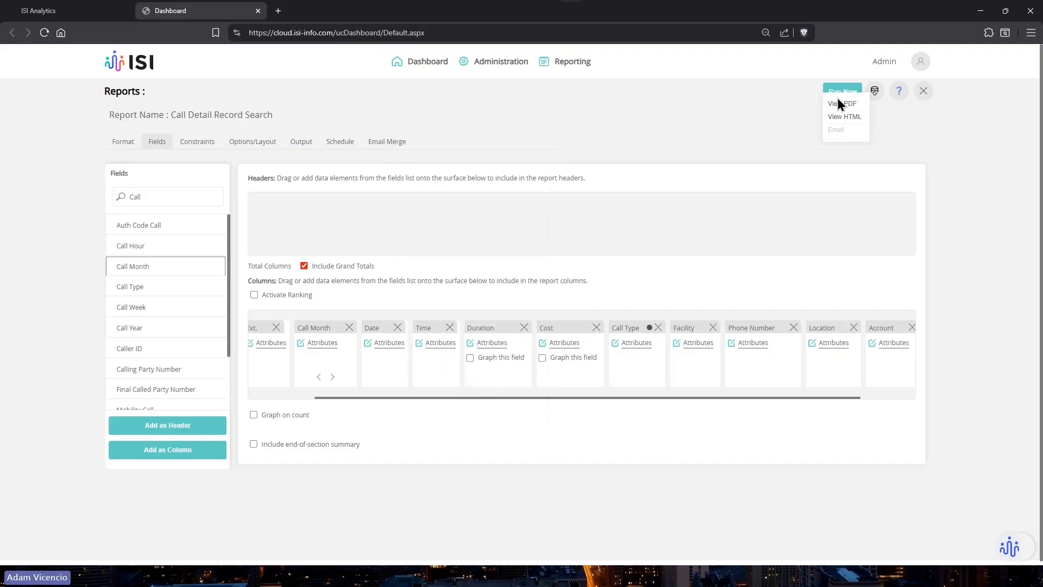
{"action": "left_click", "coordinate": [844, 116]}
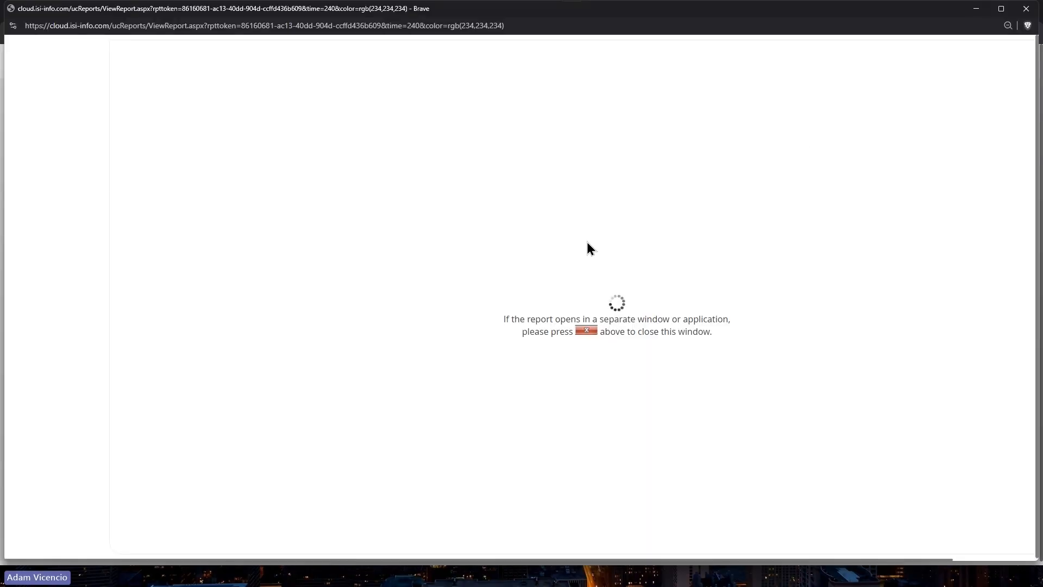
{"action": "scroll", "coordinate": [262, 86], "scroll_direction": "up", "scroll_amount": 3}
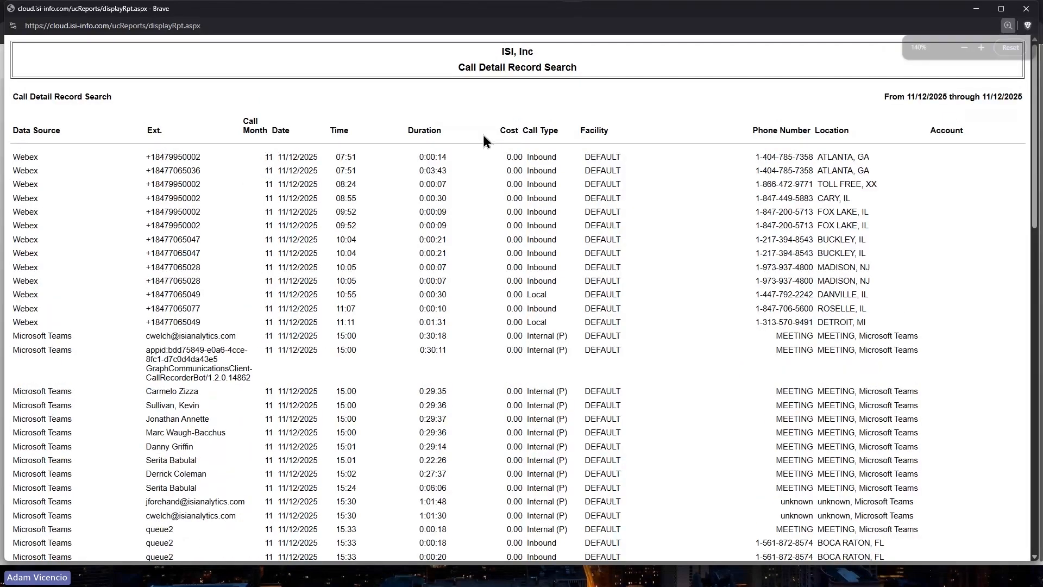
{"action": "left_click", "coordinate": [1031, 10]}
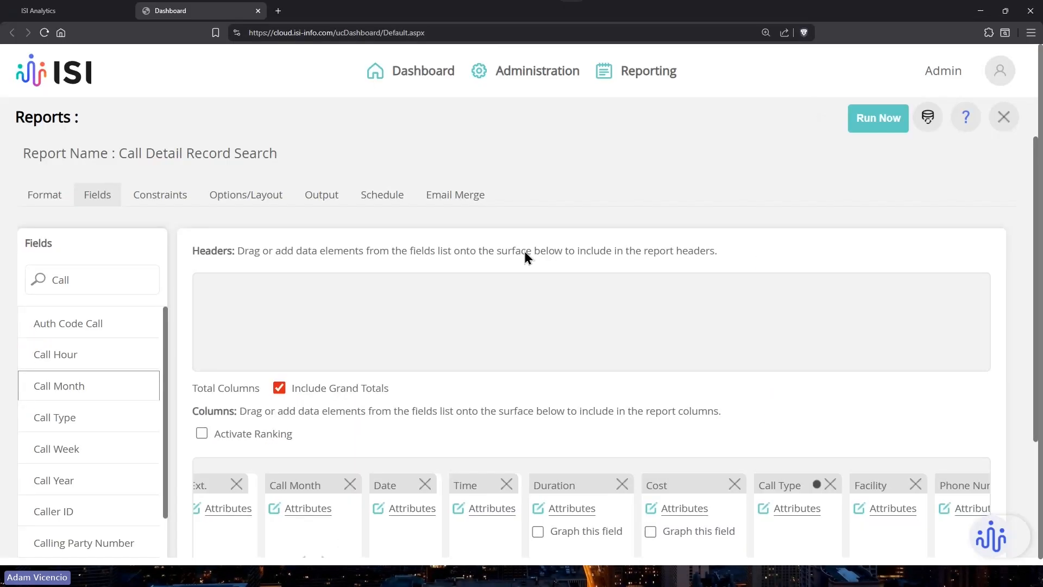
- Set the Call Month column's month format to yyyy-MMM
{"action": "scroll", "coordinate": [338, 473], "scroll_direction": "down", "scroll_amount": 2}
{"action": "left_click", "coordinate": [325, 410]}
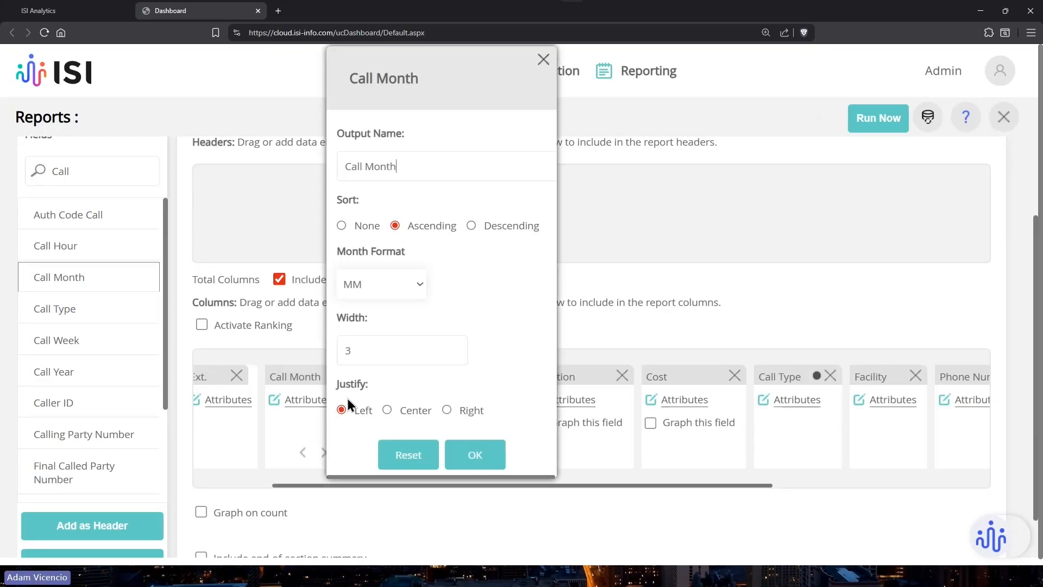
{"action": "left_click", "coordinate": [402, 293]}
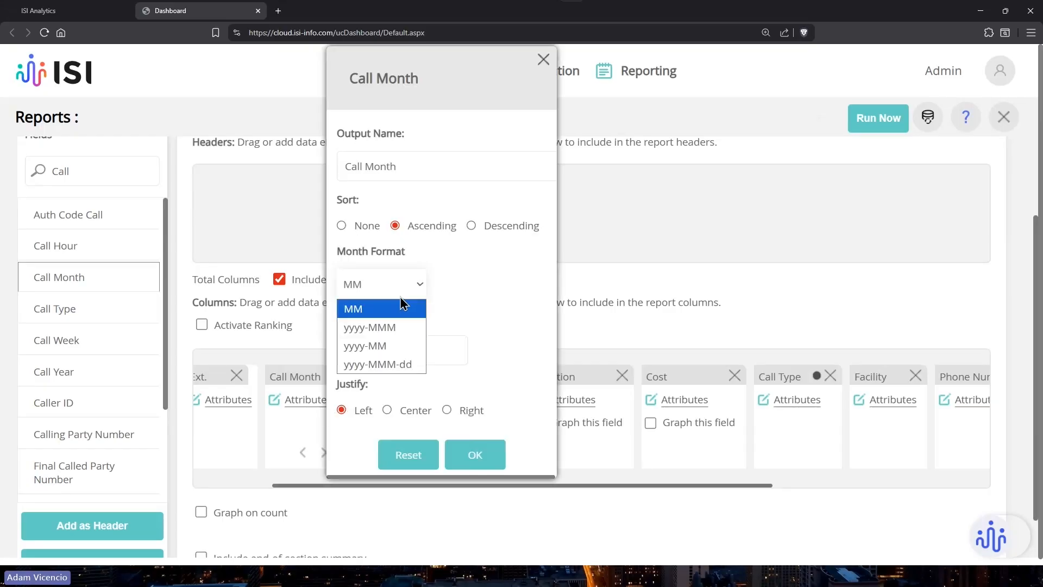
{"action": "left_click", "coordinate": [374, 328]}
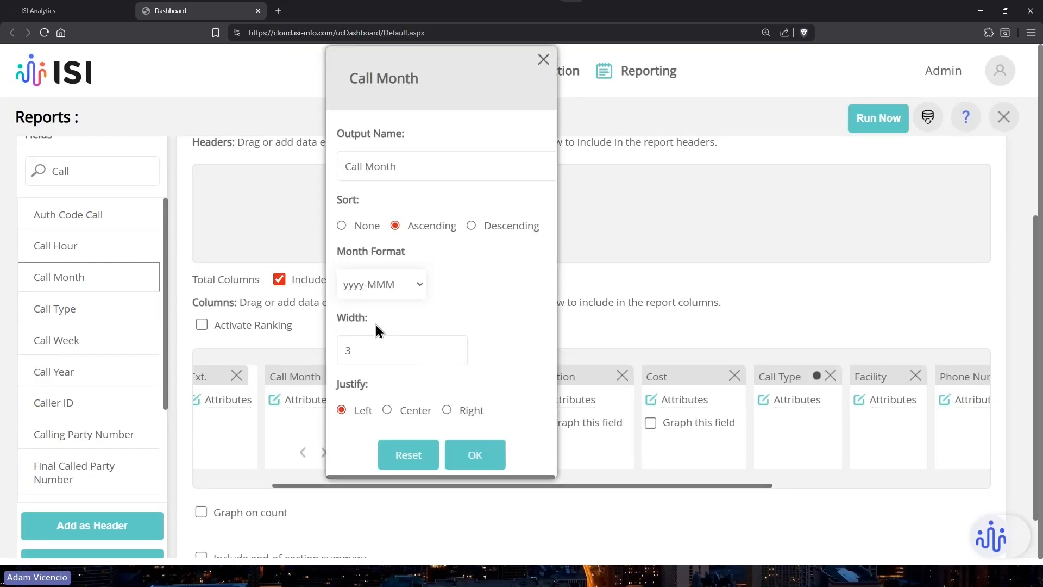
{"action": "left_click", "coordinate": [485, 463]}
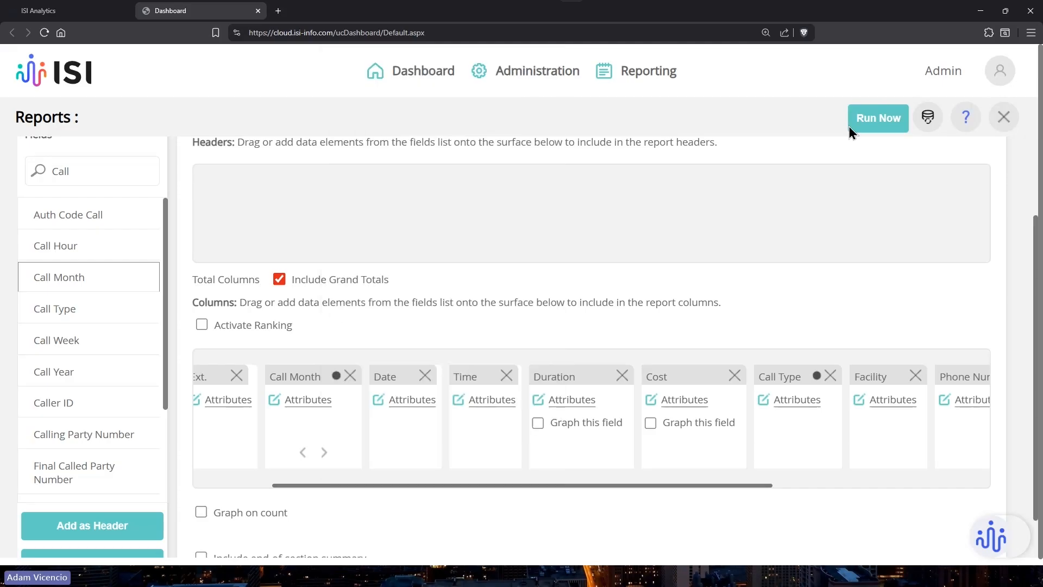
- Rerun the report as HTML, examine the year-and-month values in the Call Month column, and close the report window
{"action": "left_click", "coordinate": [879, 120]}
{"action": "left_click", "coordinate": [880, 158]}
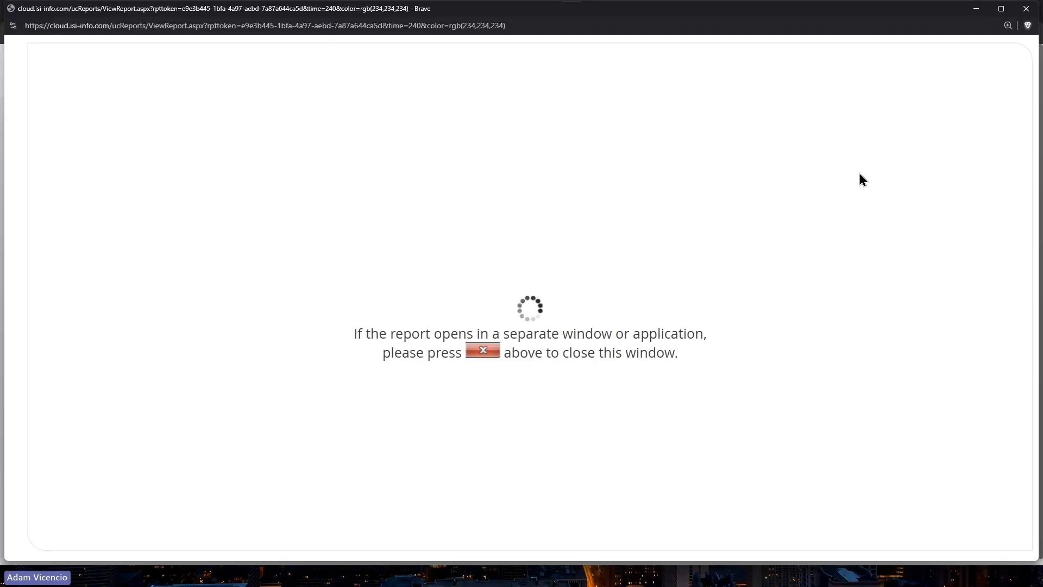
{"action": "key", "text": "ctrl+plus"}
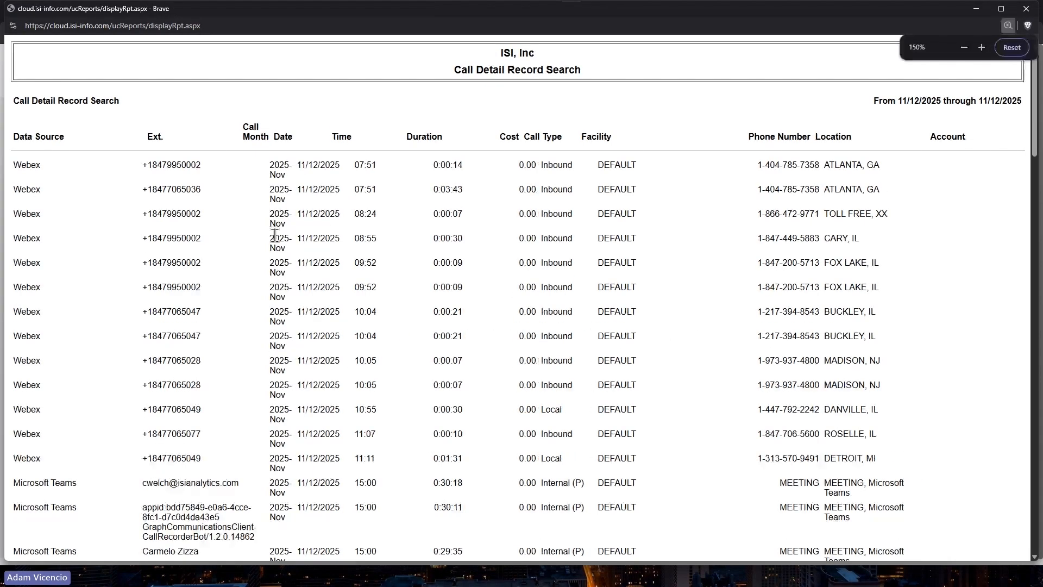
{"action": "left_click_drag", "start_coordinate": [269, 165], "coordinate": [303, 166]}
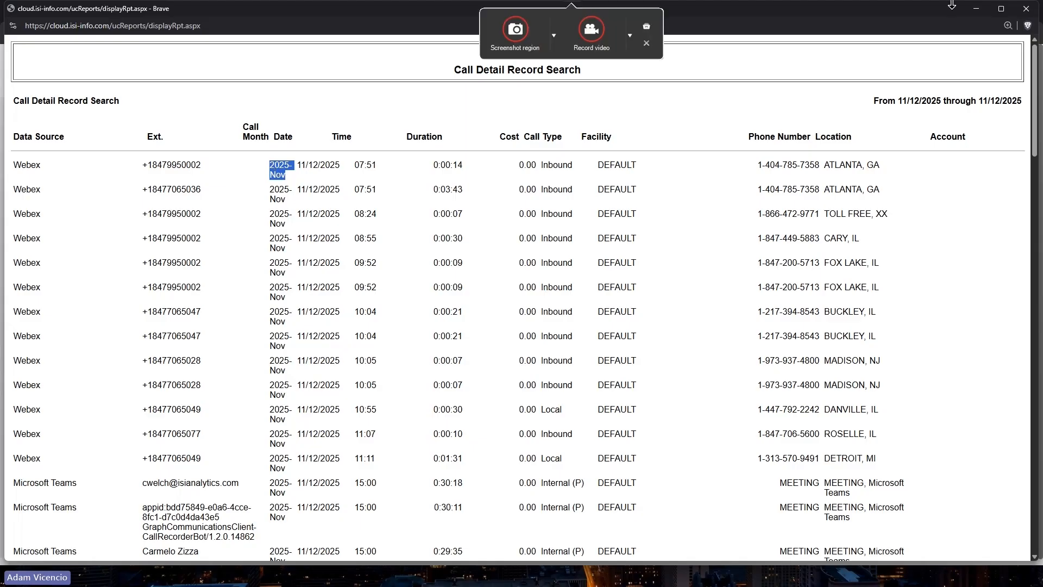
{"action": "left_click", "coordinate": [1026, 9]}
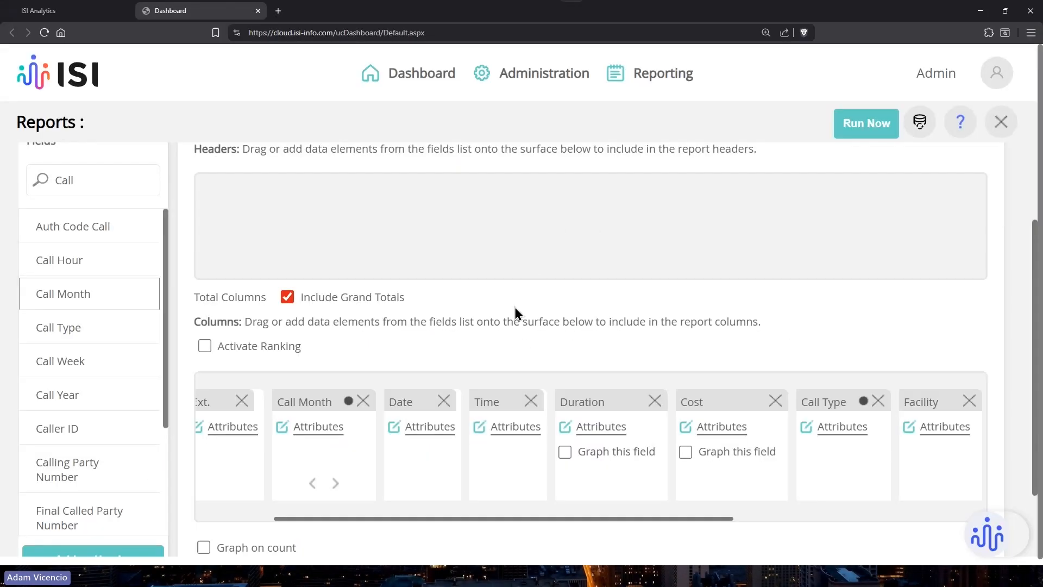
- Look through the remaining call-related fields and review the attributes available for the Date column, leaving them as they are
{"action": "key", "text": "ctrl+minus"}
{"action": "key", "text": "ctrl+minus"}
{"action": "key", "text": "ctrl+minus"}
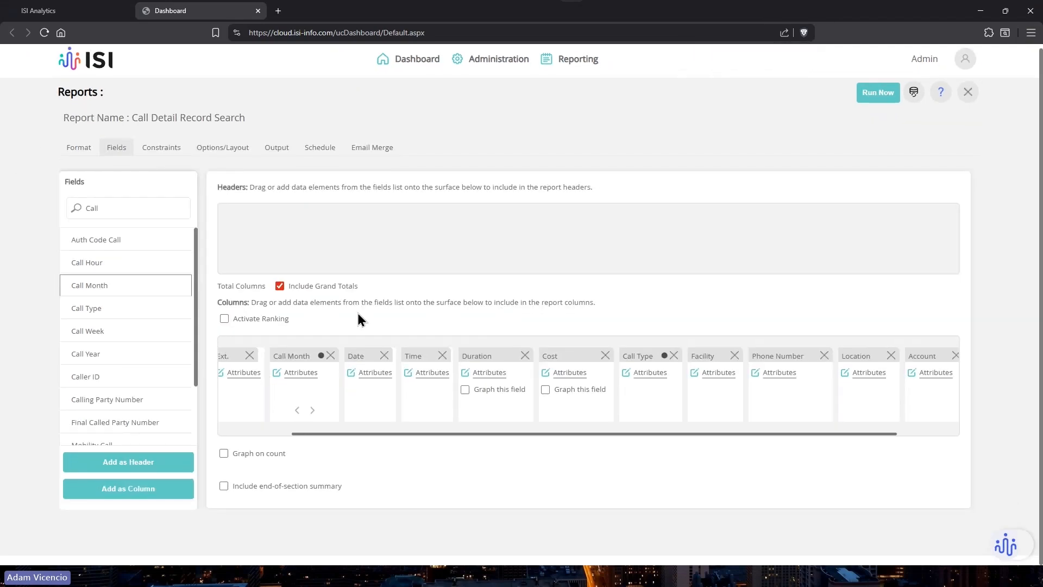
{"action": "scroll", "coordinate": [125, 331], "scroll_direction": "down", "scroll_amount": 3}
{"action": "scroll", "coordinate": [126, 326], "scroll_direction": "up", "scroll_amount": 3}
{"action": "scroll", "coordinate": [128, 323], "scroll_direction": "down", "scroll_amount": 3}
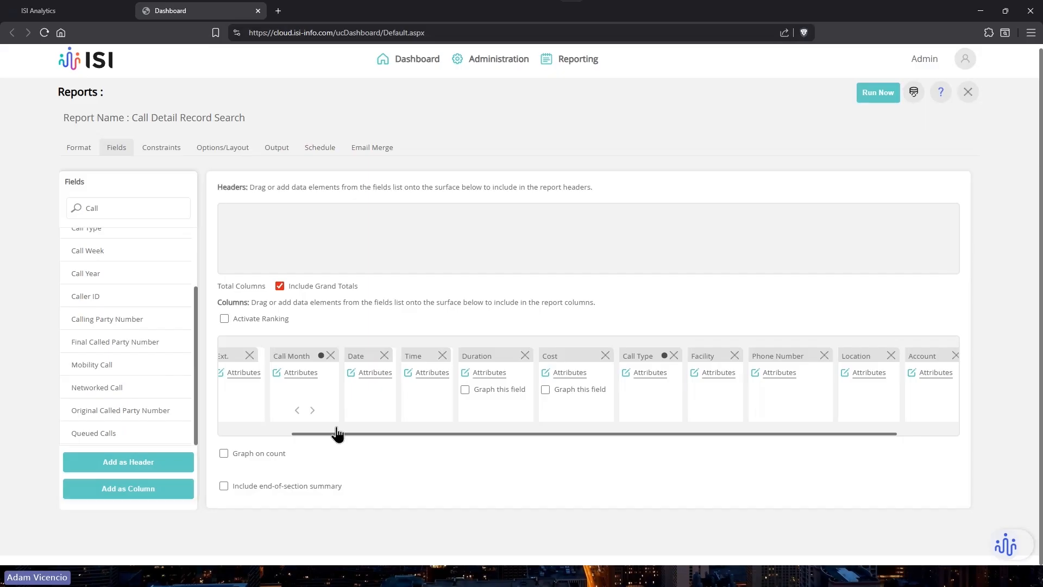
{"action": "left_click", "coordinate": [372, 374]}
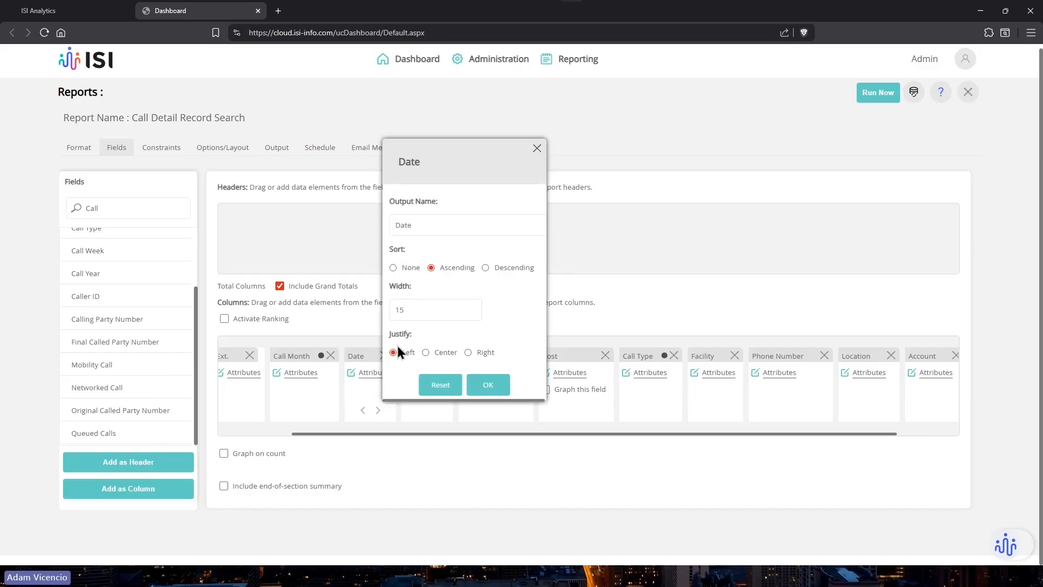
{"action": "left_click", "coordinate": [536, 148]}
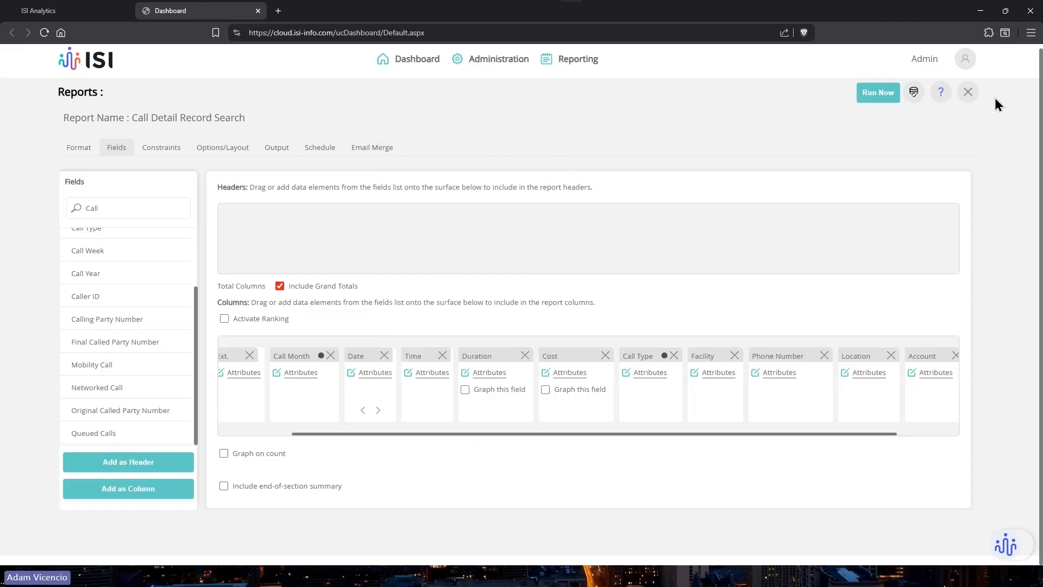
- Close the Call Detail Record Search report and search the Master report list for summary
{"action": "left_click", "coordinate": [968, 92]}
{"action": "left_click", "coordinate": [501, 350]}
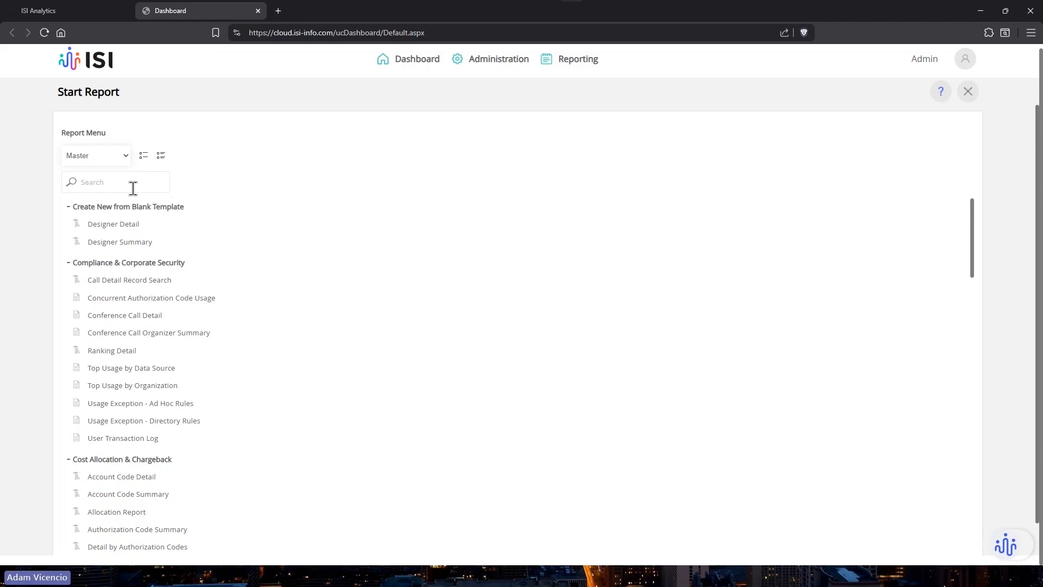
{"action": "type", "text": "summary"}
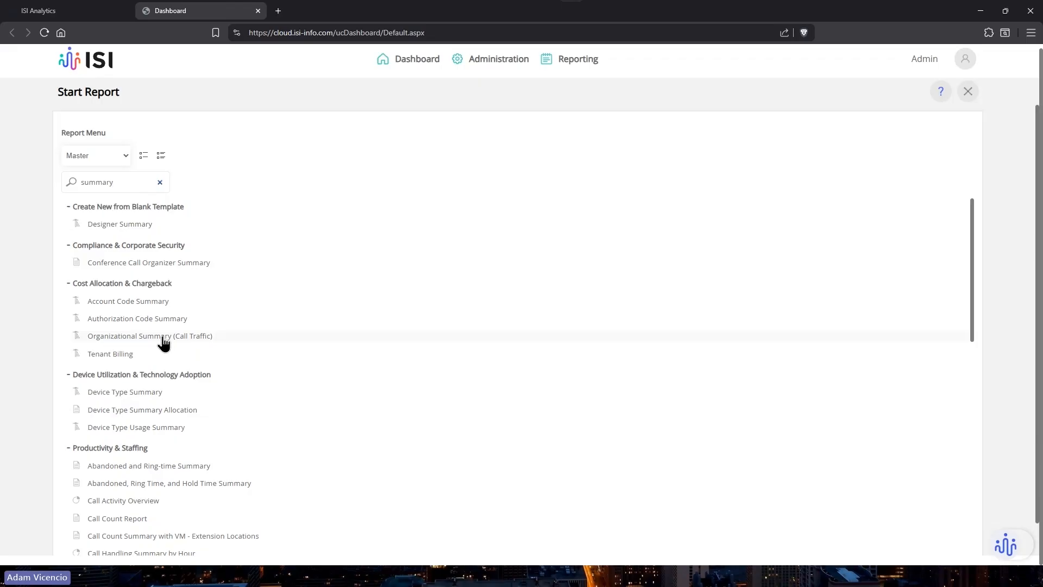
- Start the Organizational Summary (Call Traffic) report, summarized and grouped on Owner Name and above
{"action": "left_click", "coordinate": [93, 336]}
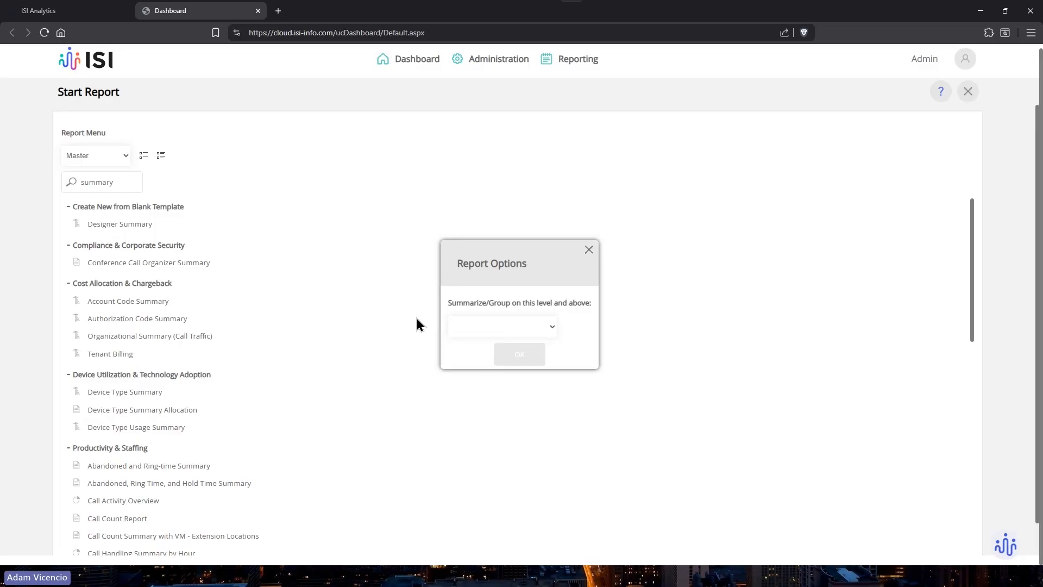
{"action": "left_click", "coordinate": [540, 329]}
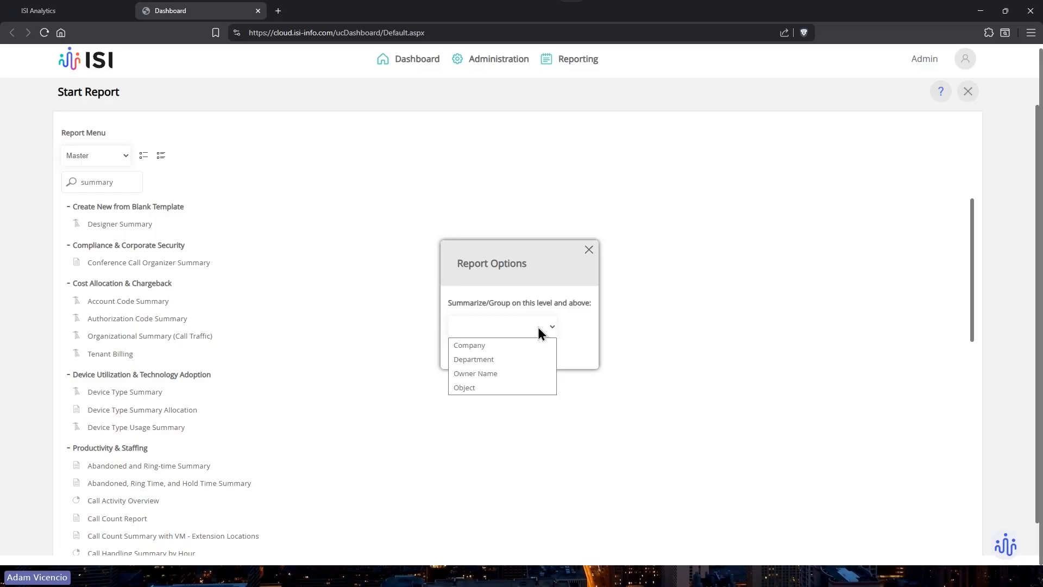
{"action": "left_click", "coordinate": [472, 375]}
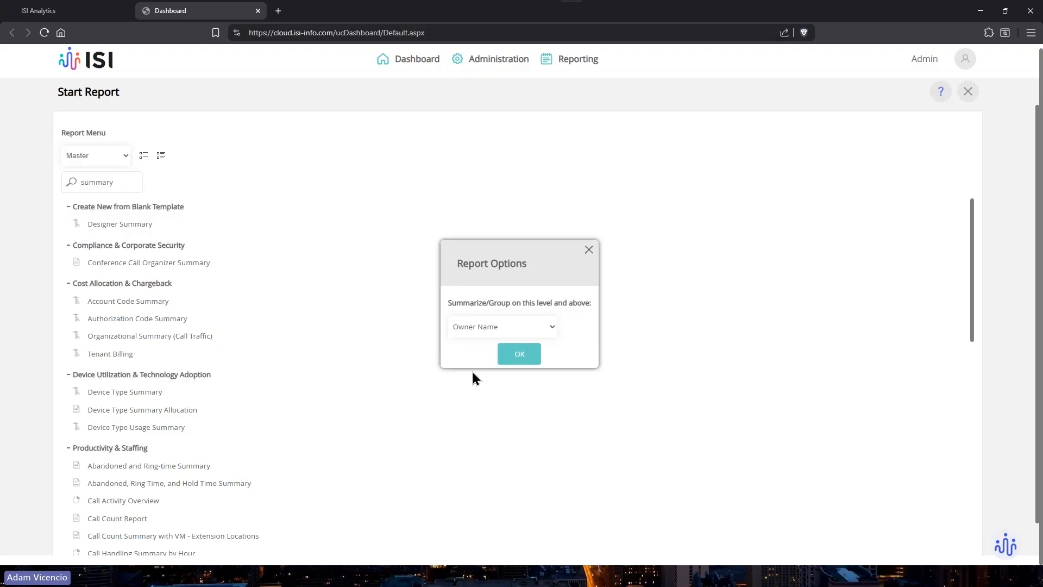
{"action": "left_click", "coordinate": [514, 358]}
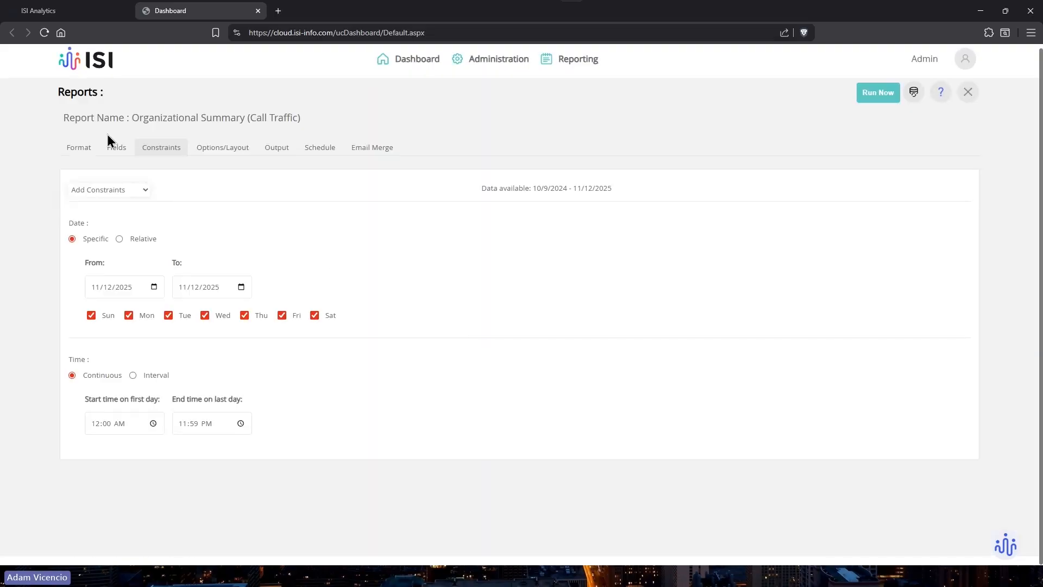
- Examine the Organizational Summary report's field layout, including its headers and the full range of count, duration and cost columns
{"action": "left_click", "coordinate": [110, 152]}
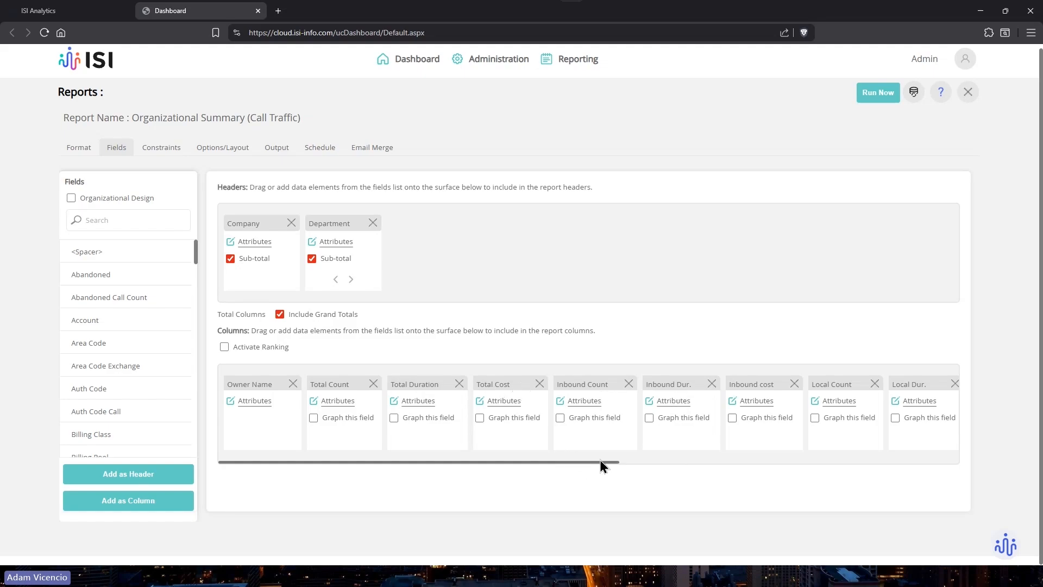
{"action": "left_click_drag", "start_coordinate": [602, 463], "coordinate": [915, 465]}
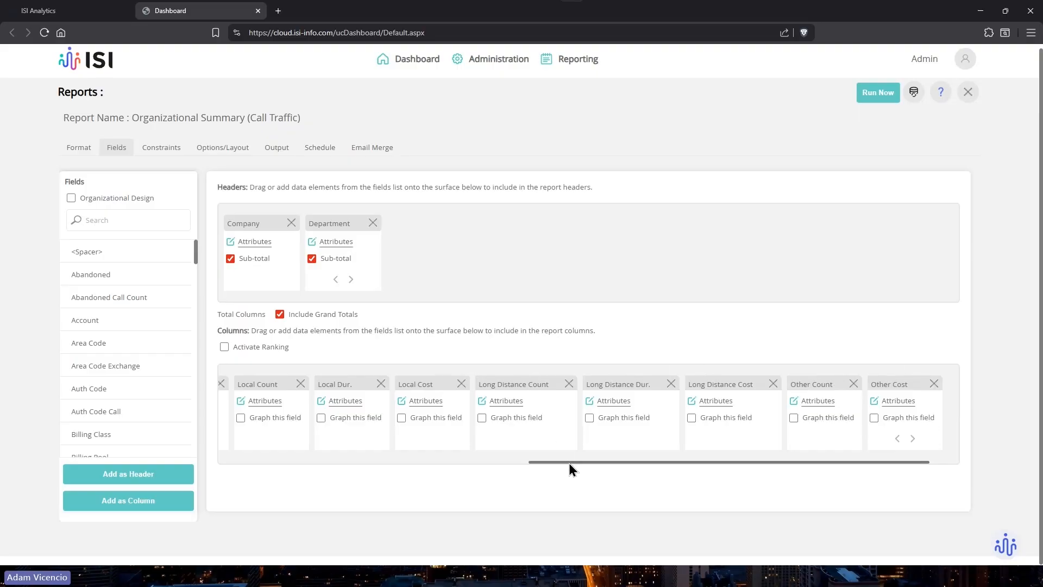
{"action": "left_click_drag", "start_coordinate": [568, 463], "coordinate": [240, 463]}
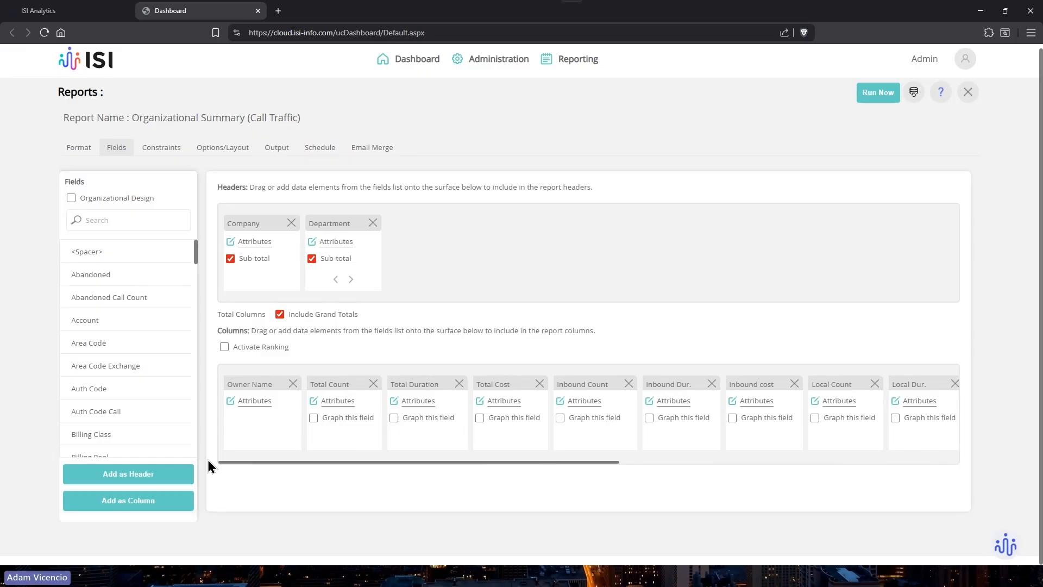
- Add the Count and Duration fields as adjacent columns between Owner Name and Total Count
{"action": "left_click", "coordinate": [124, 227]}
{"action": "type", "text": "count"}
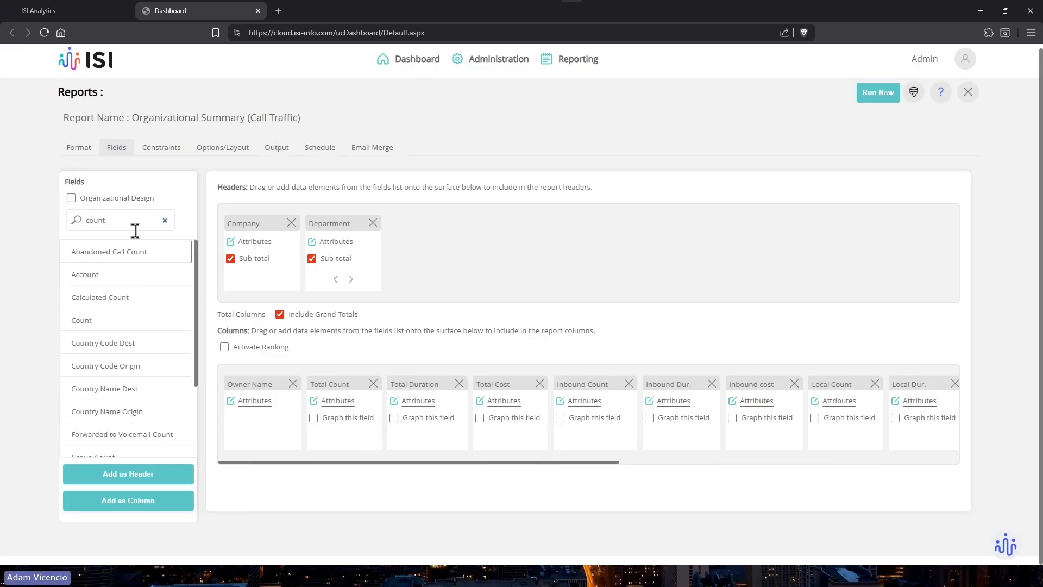
{"action": "left_click_drag", "start_coordinate": [91, 314], "coordinate": [363, 386]}
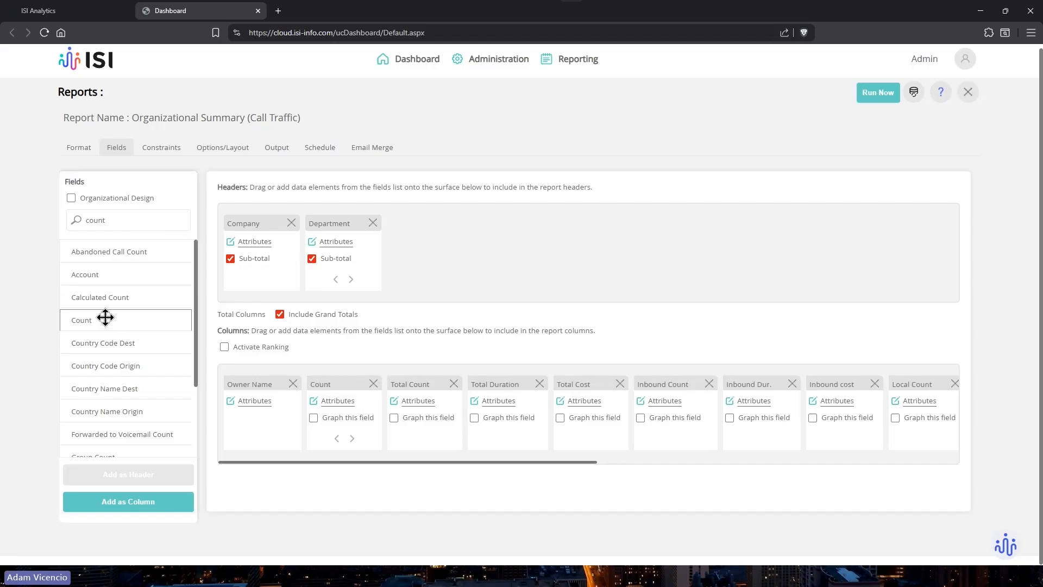
{"action": "double_click", "coordinate": [107, 220]}
{"action": "type", "text": "dur"}
{"action": "left_click_drag", "start_coordinate": [103, 278], "coordinate": [440, 401]}
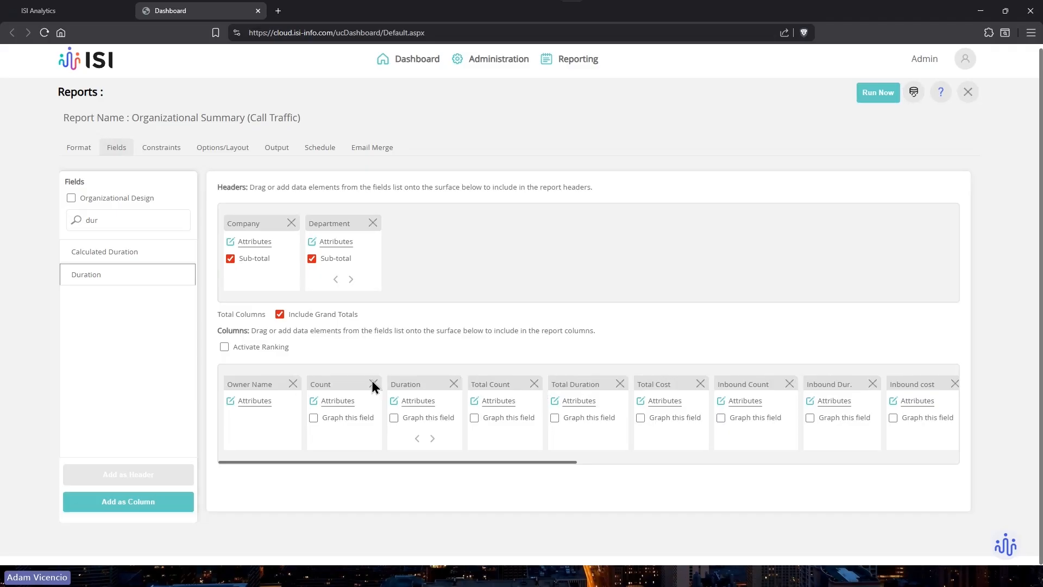
- Limit the Count column to the Internal call type, keeping all media types and both terminations
{"action": "left_click", "coordinate": [327, 400]}
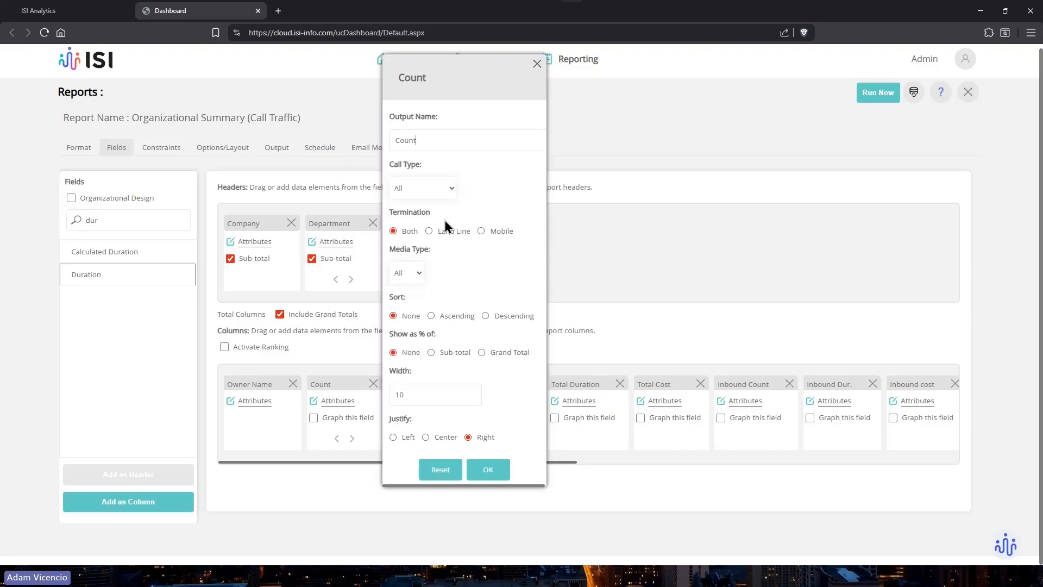
{"action": "left_click_drag", "start_coordinate": [422, 65], "coordinate": [371, 90]}
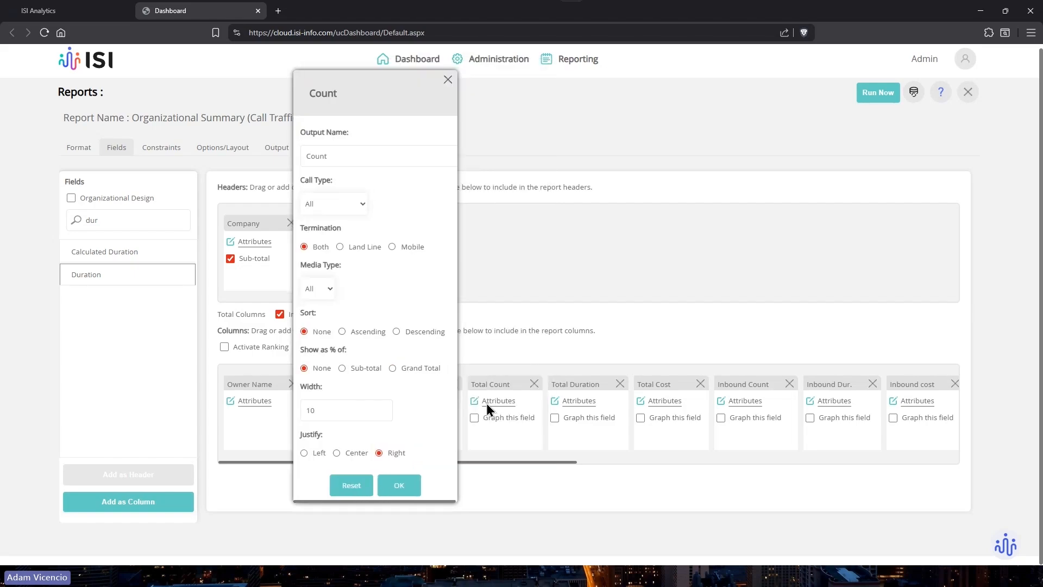
{"action": "left_click", "coordinate": [328, 209]}
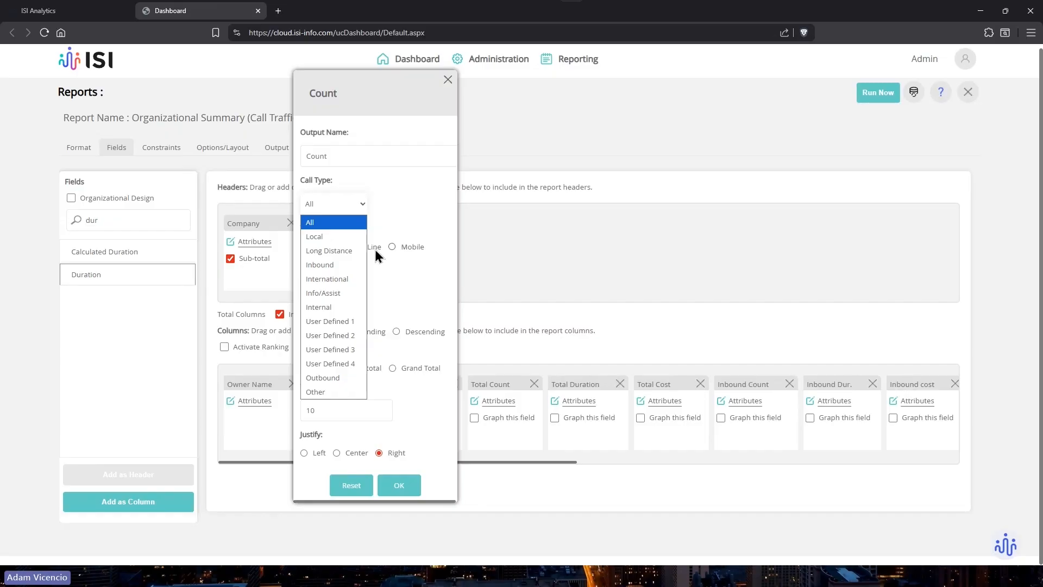
{"action": "left_click", "coordinate": [323, 308]}
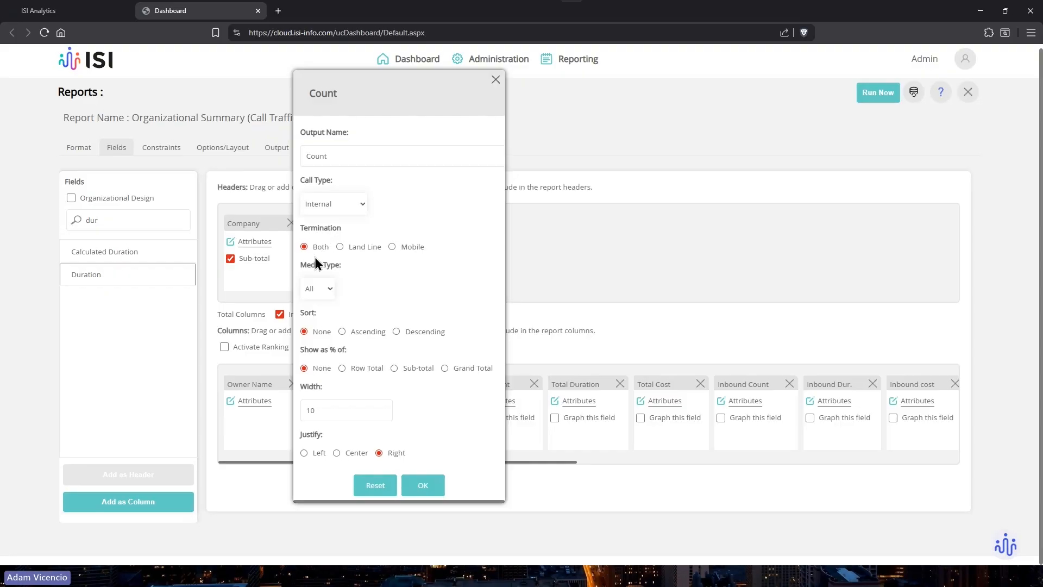
{"action": "left_click", "coordinate": [318, 288]}
{"action": "left_click", "coordinate": [325, 289]}
{"action": "left_click", "coordinate": [337, 283]}
{"action": "left_click", "coordinate": [359, 347]}
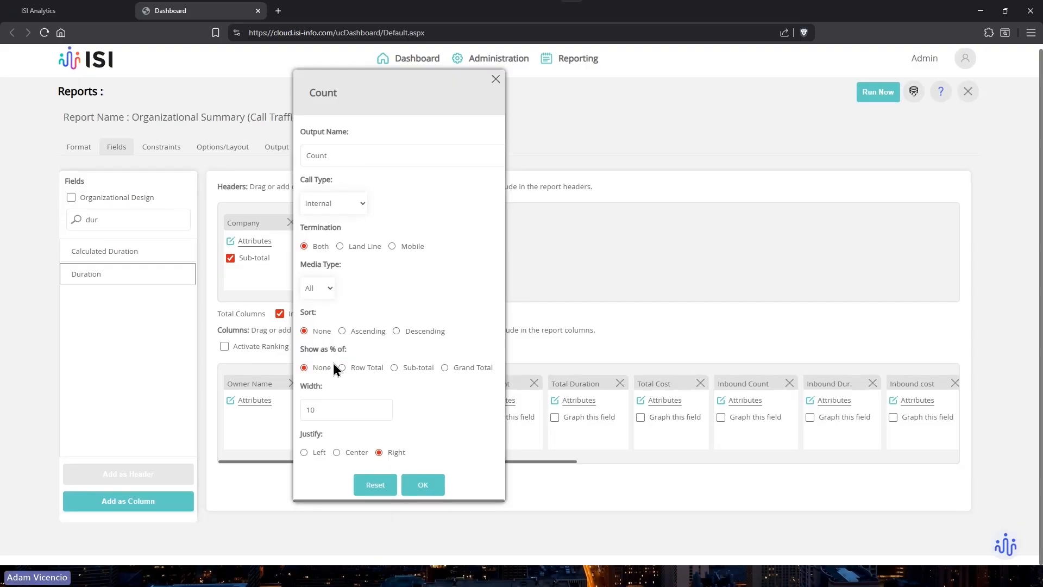
{"action": "left_click", "coordinate": [417, 483]}
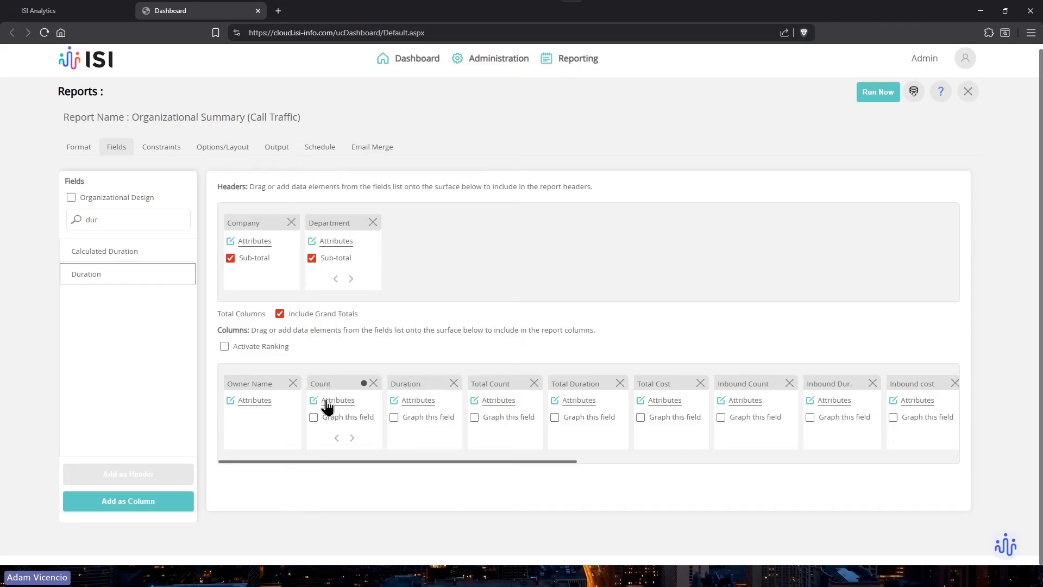
- Set the output name of the Count column to Internal Count
{"action": "left_click", "coordinate": [326, 399]}
{"action": "left_click", "coordinate": [398, 136]}
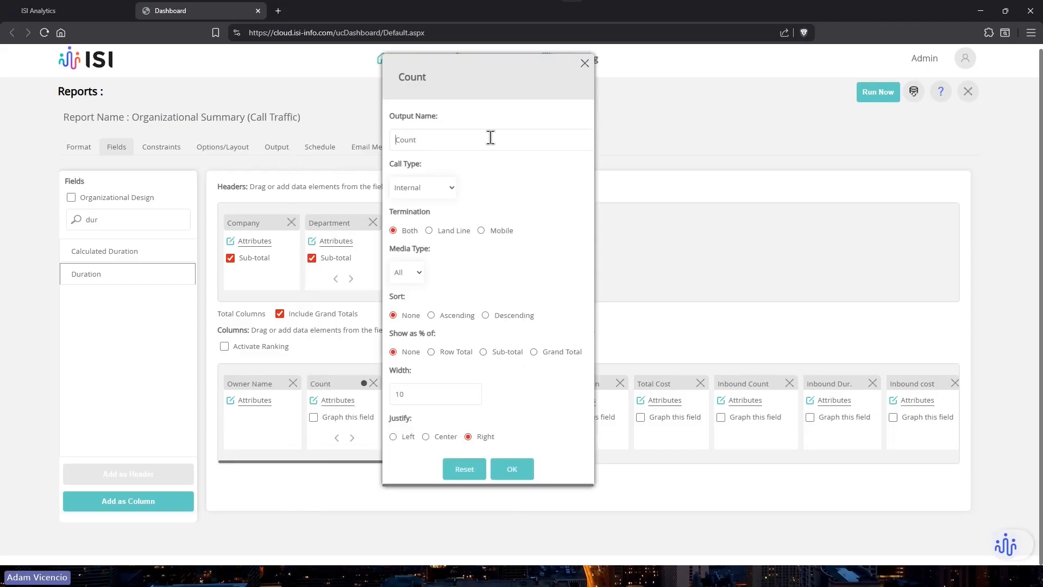
{"action": "type", "text": "Internal"}
{"action": "left_click", "coordinate": [516, 470]}
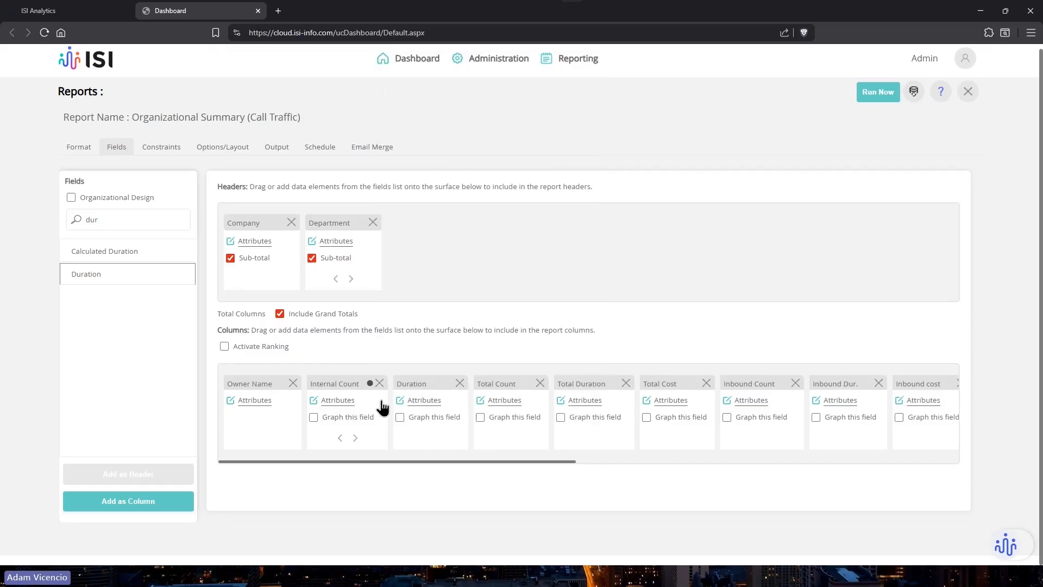
- Set the Duration column's call type to Internal and its output name to Internal Duration
{"action": "left_click", "coordinate": [422, 402]}
{"action": "left_click", "coordinate": [418, 169]}
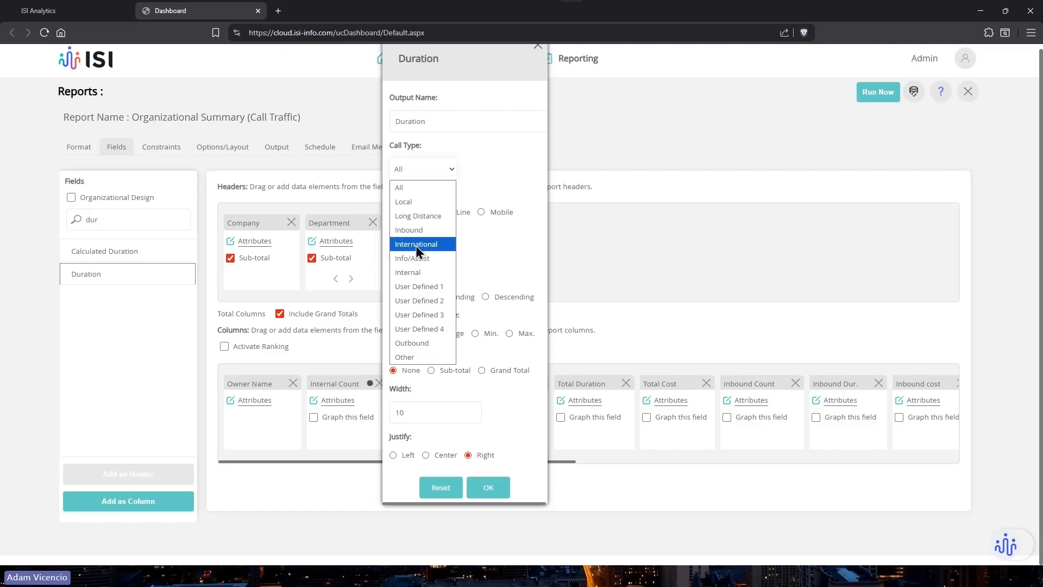
{"action": "left_click", "coordinate": [416, 273]}
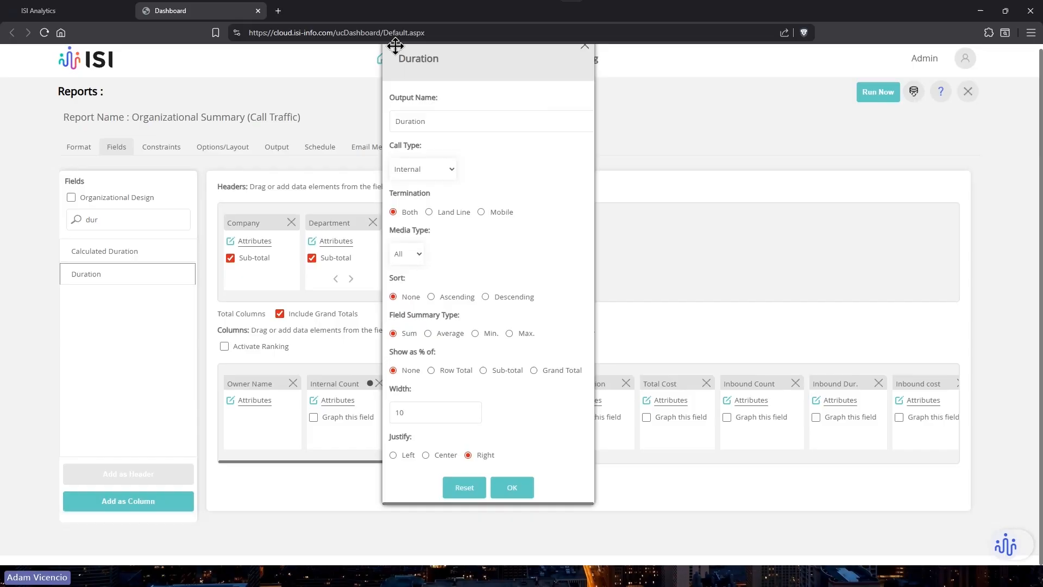
{"action": "left_click", "coordinate": [395, 120]}
{"action": "type", "text": "Internal"}
{"action": "left_click", "coordinate": [405, 256]}
{"action": "left_click", "coordinate": [405, 255]}
{"action": "left_click", "coordinate": [500, 488]}
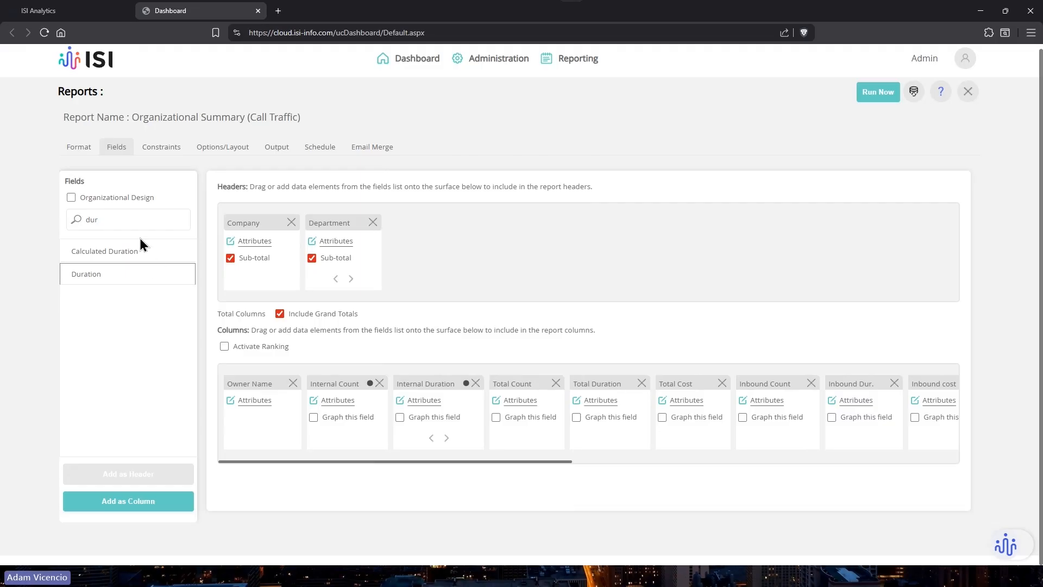
- Add another Duration column after Internal Duration, named Max Internal Duration, with call type Internal and field summary type Max
{"action": "left_click_drag", "start_coordinate": [125, 274], "coordinate": [561, 400]}
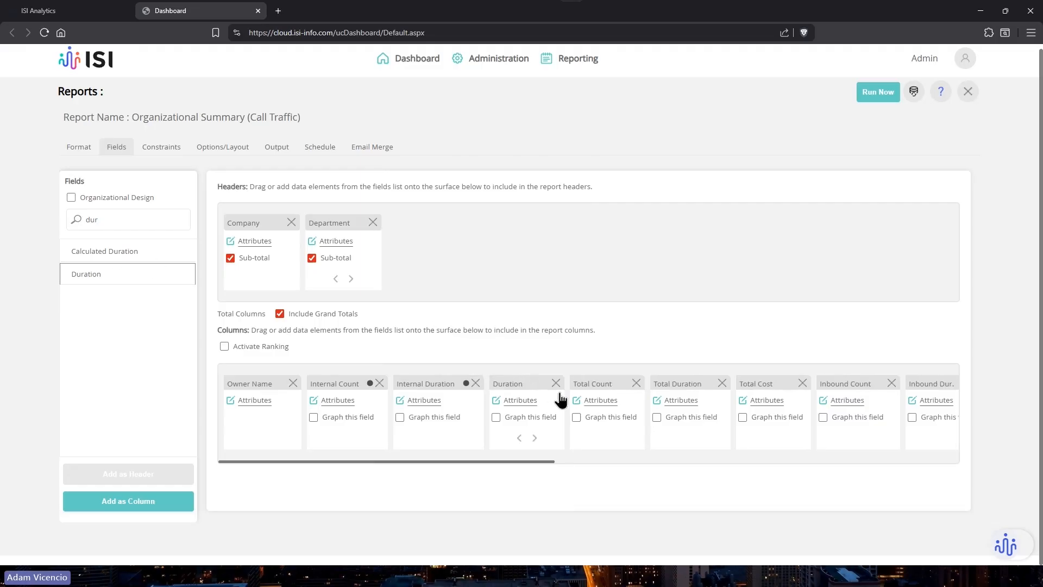
{"action": "left_click", "coordinate": [511, 402]}
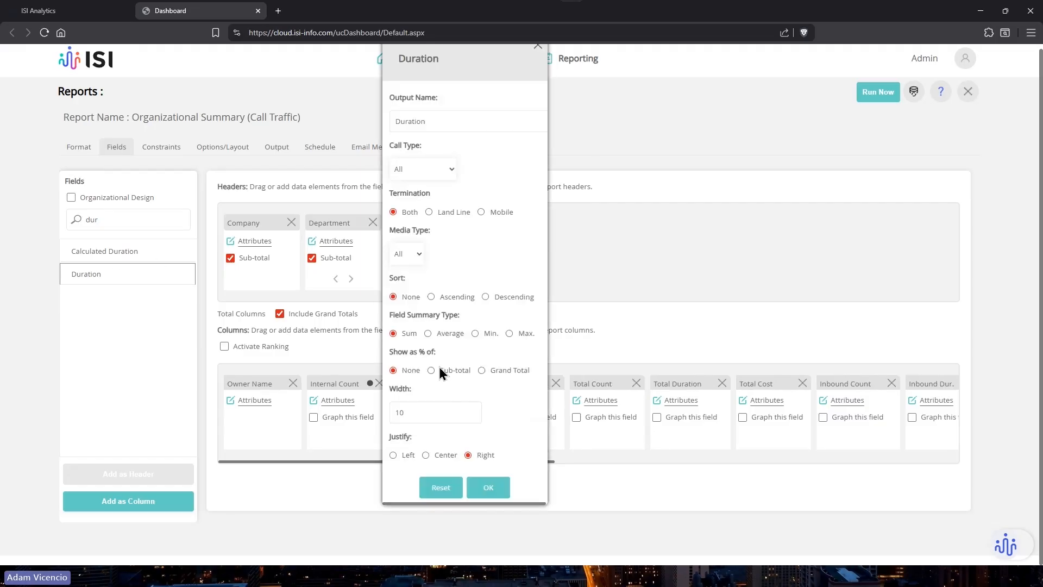
{"action": "left_click", "coordinate": [398, 126]}
{"action": "type", "text": "Max Internal"}
{"action": "left_click", "coordinate": [509, 333]}
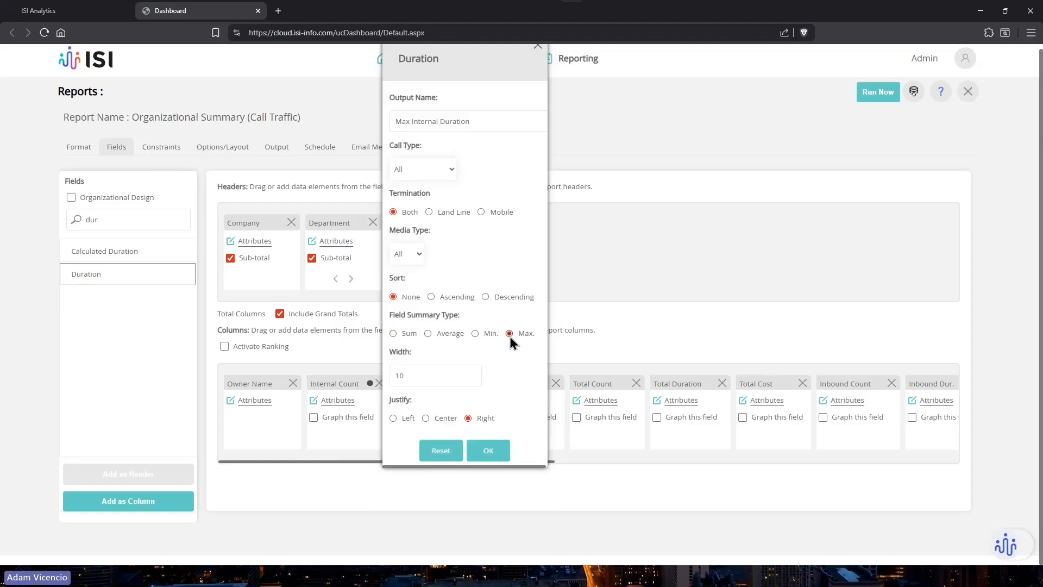
{"action": "left_click", "coordinate": [422, 169]}
{"action": "left_click", "coordinate": [420, 271]}
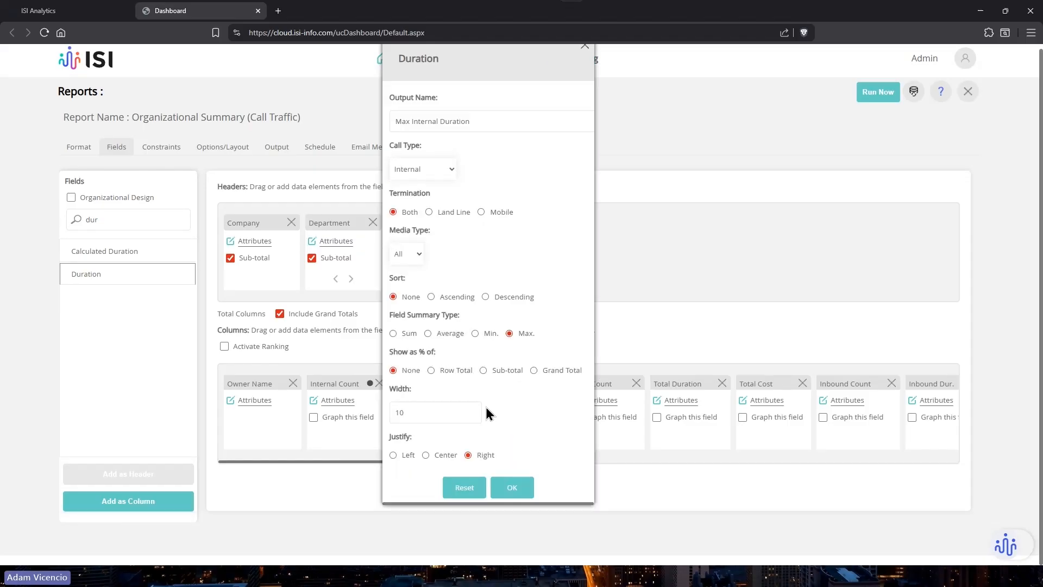
{"action": "left_click", "coordinate": [497, 494]}
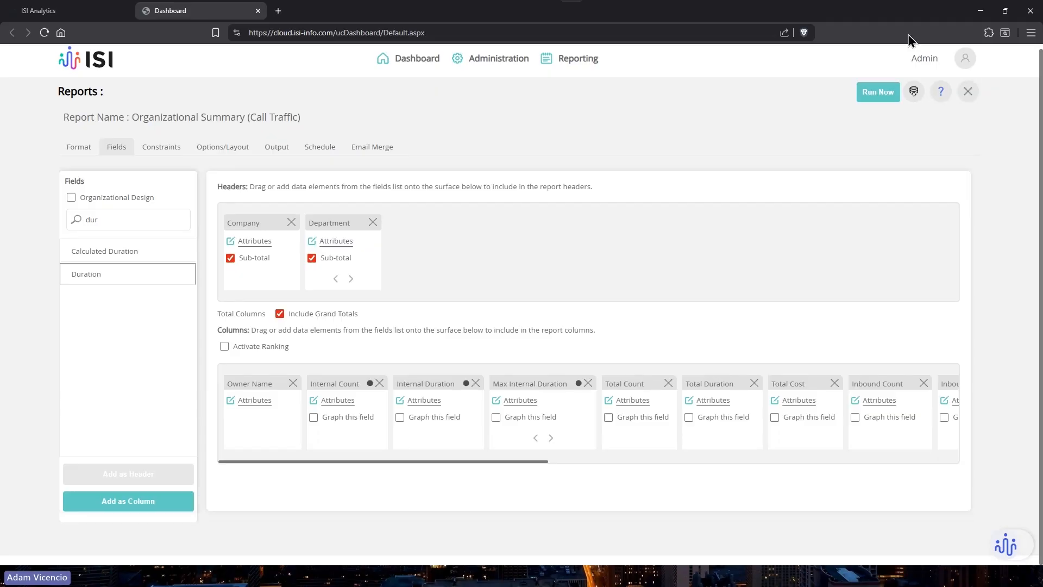
- Examine the Total Cost column's attributes, including its call type, costing option and field summary type
{"action": "left_click", "coordinate": [800, 402]}
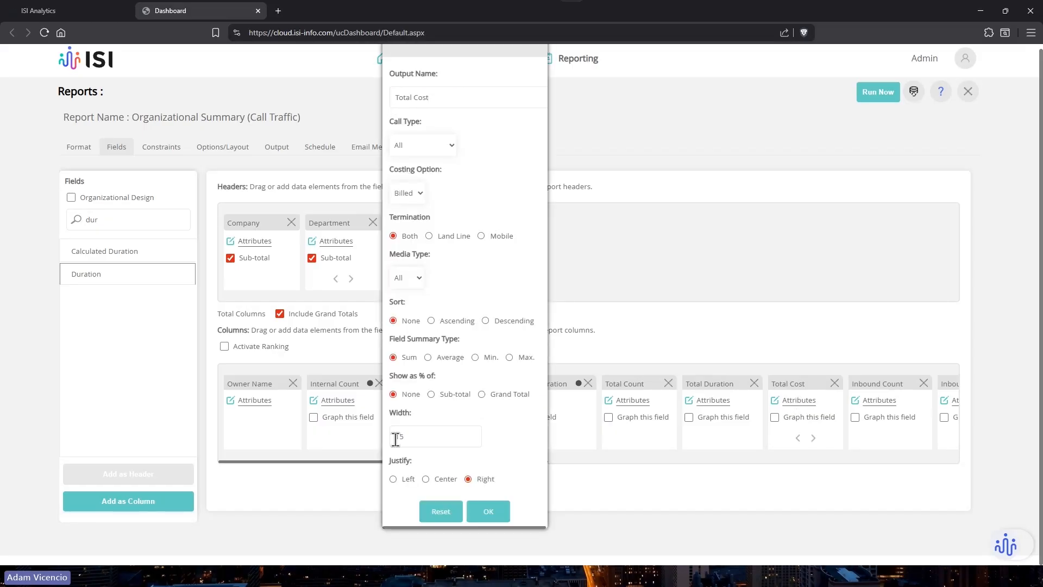
{"action": "left_click", "coordinate": [504, 101]}
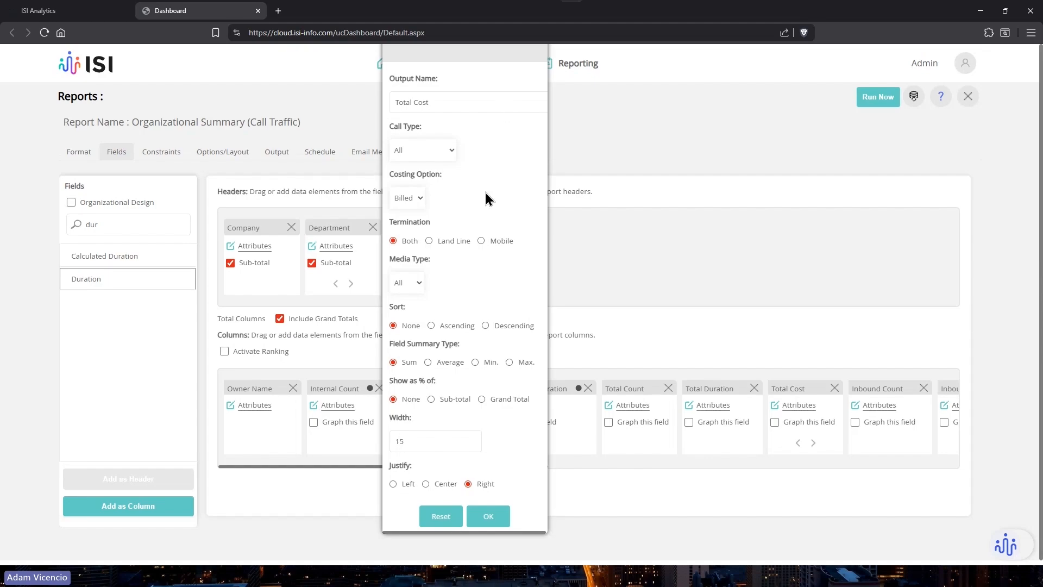
{"action": "left_click", "coordinate": [492, 516]}
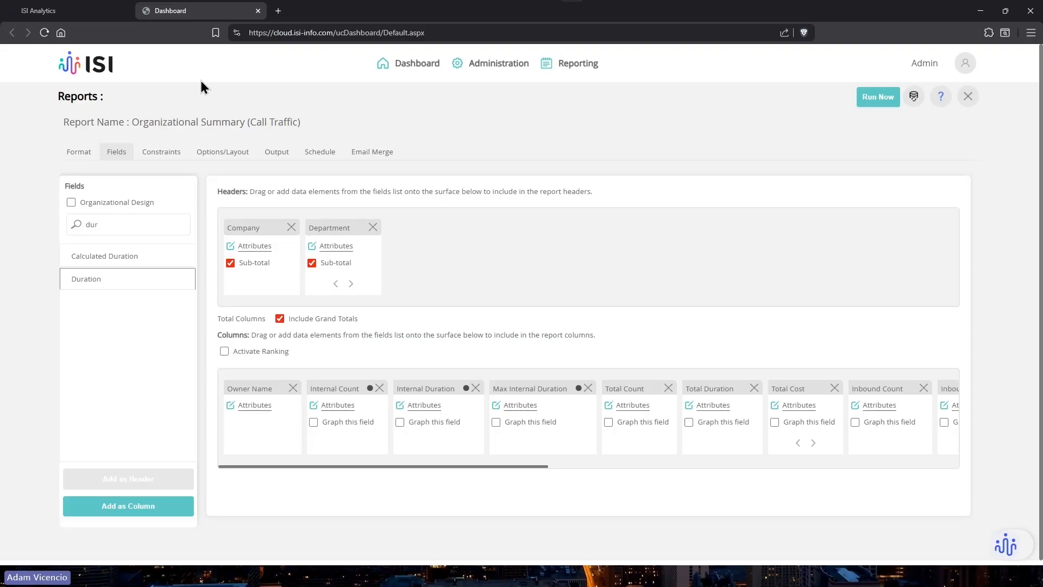
- Switch to ISI Analytics and start a new template from the standard Microsoft Teams Agent Detail template
{"action": "left_click", "coordinate": [79, 17]}
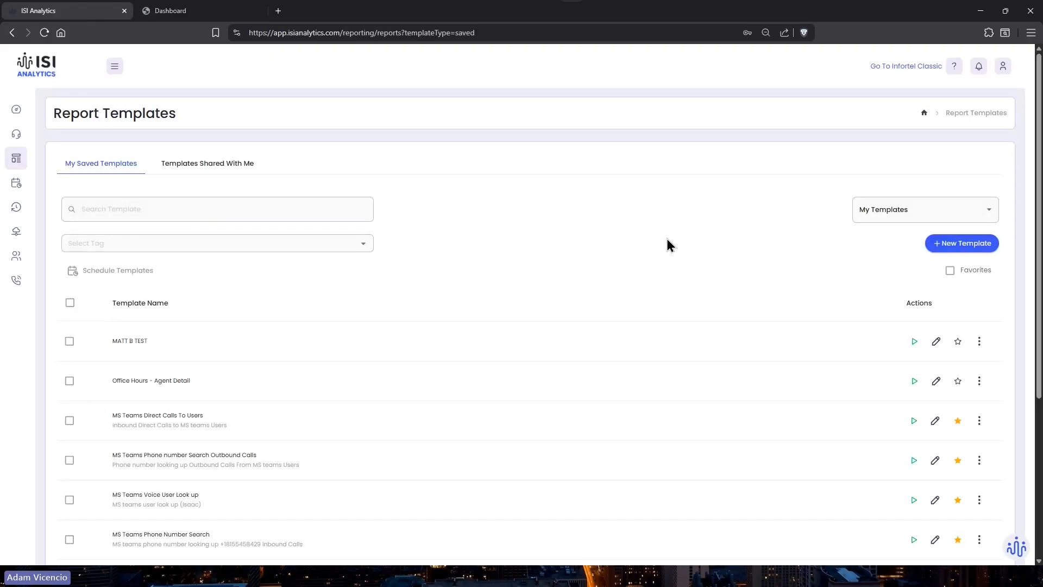
{"action": "left_click", "coordinate": [946, 249]}
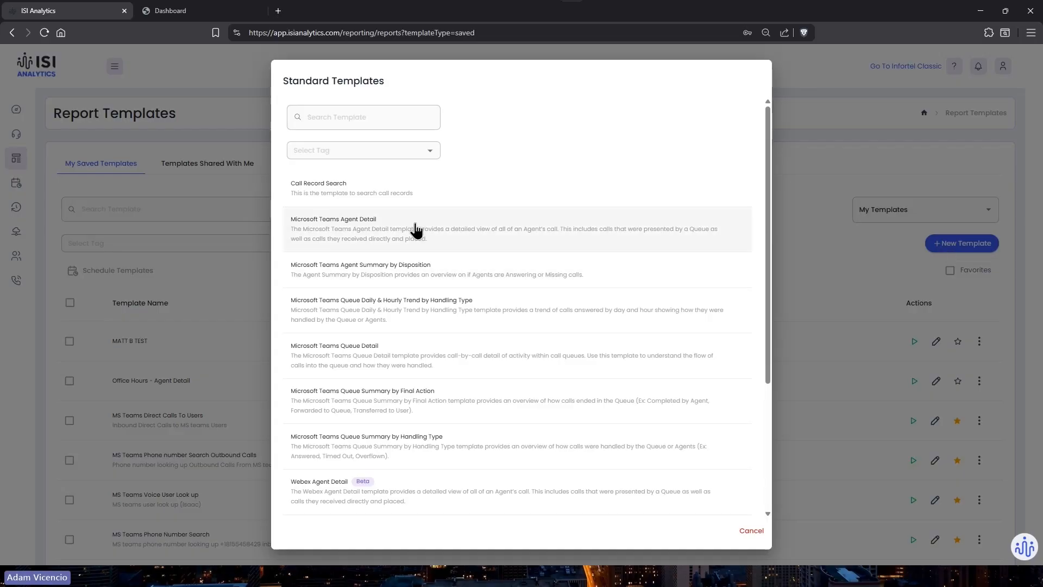
{"action": "left_click", "coordinate": [342, 223]}
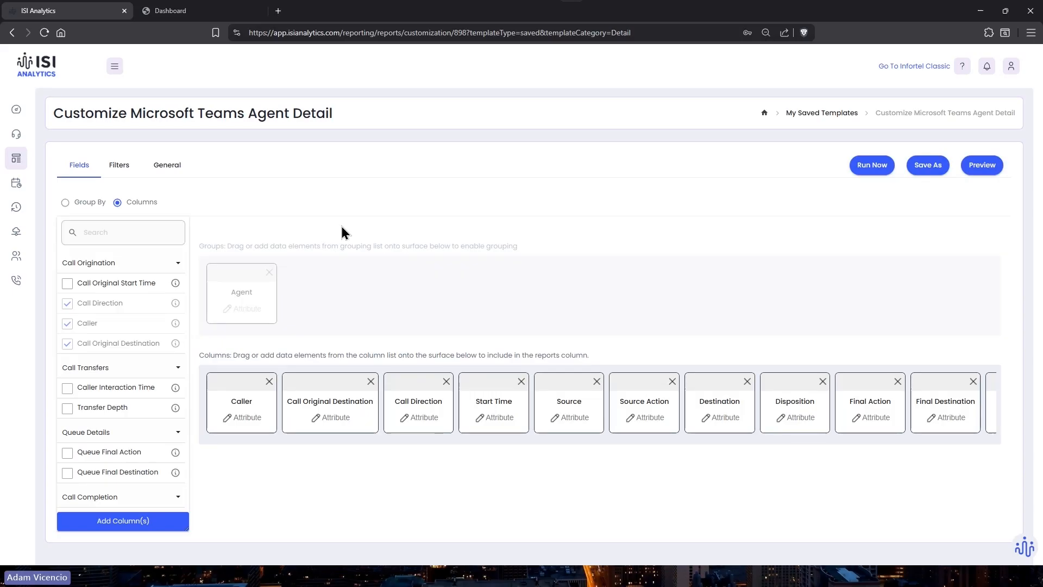
- Add a filter where Agent equals all available agents
{"action": "left_click", "coordinate": [115, 167]}
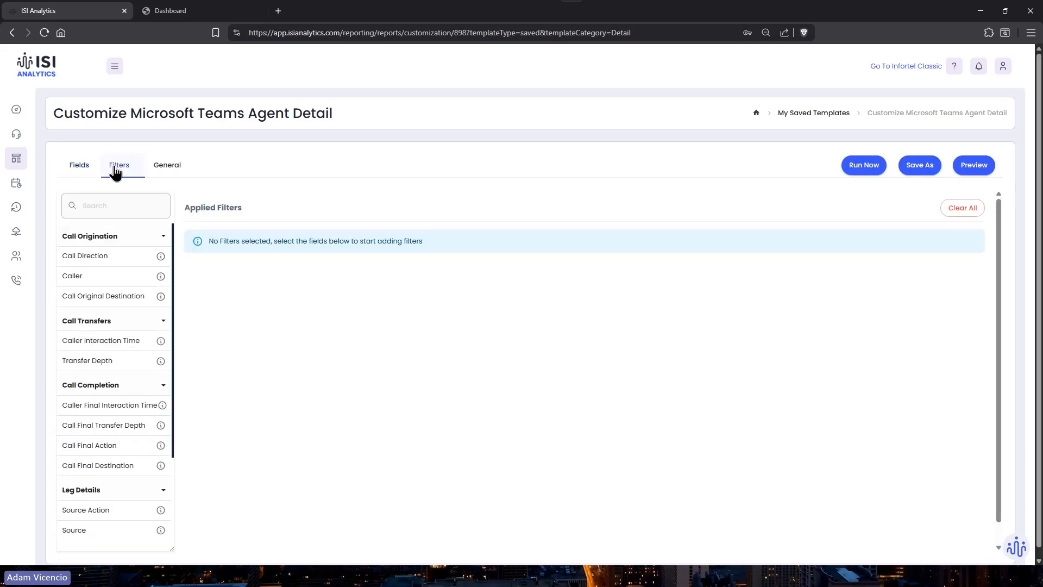
{"action": "left_click", "coordinate": [105, 211]}
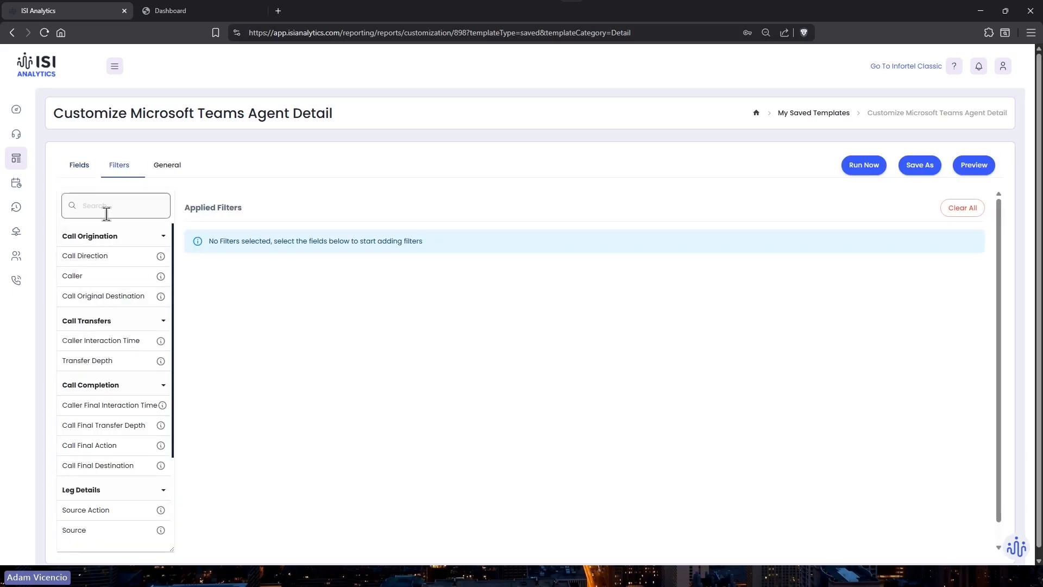
{"action": "type", "text": "ag"}
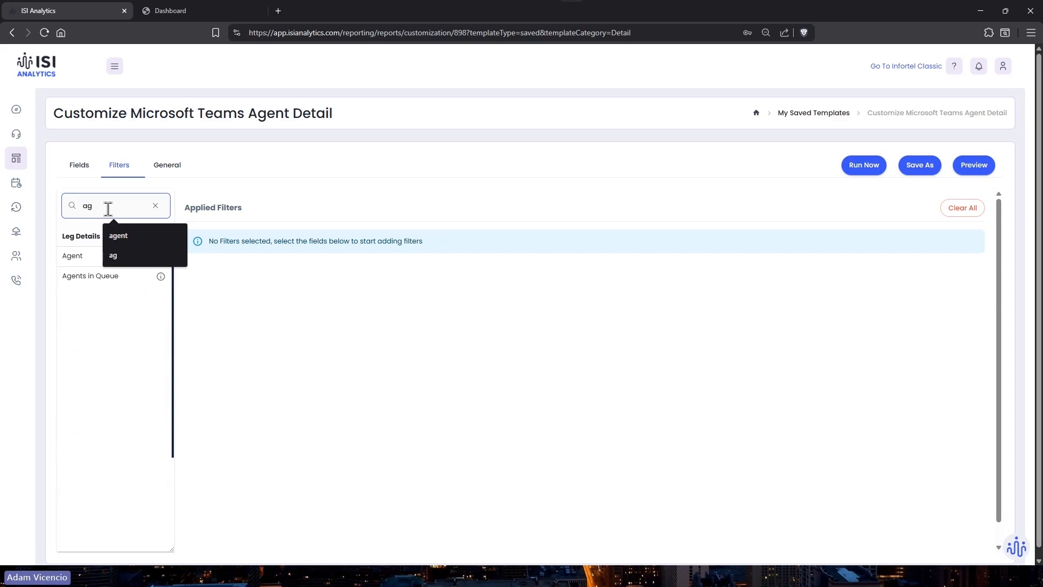
{"action": "type", "text": "e"}
{"action": "left_click", "coordinate": [131, 261]}
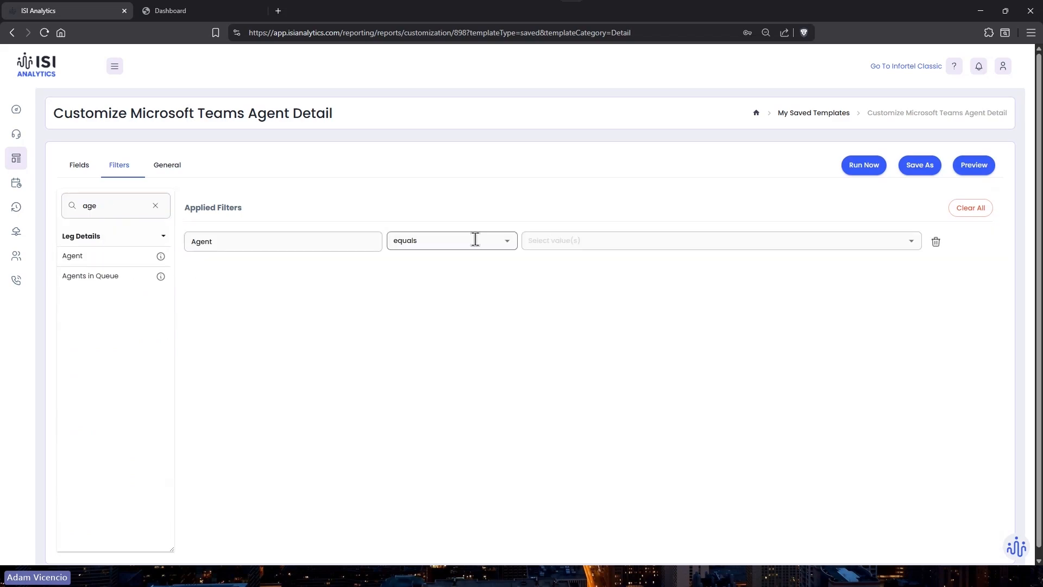
{"action": "left_click", "coordinate": [558, 240]}
{"action": "left_click", "coordinate": [533, 265]}
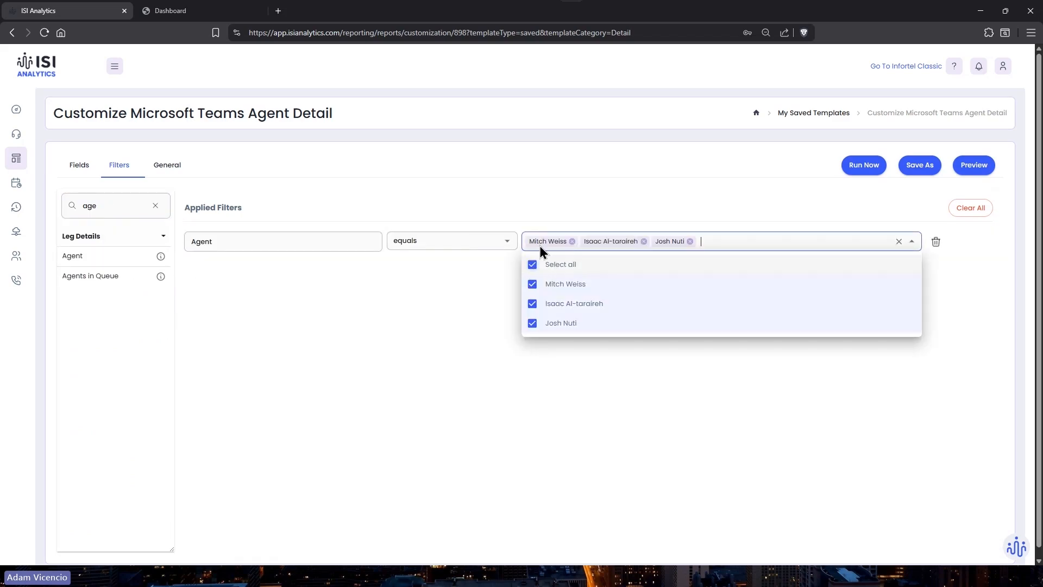
{"action": "left_click", "coordinate": [552, 187]}
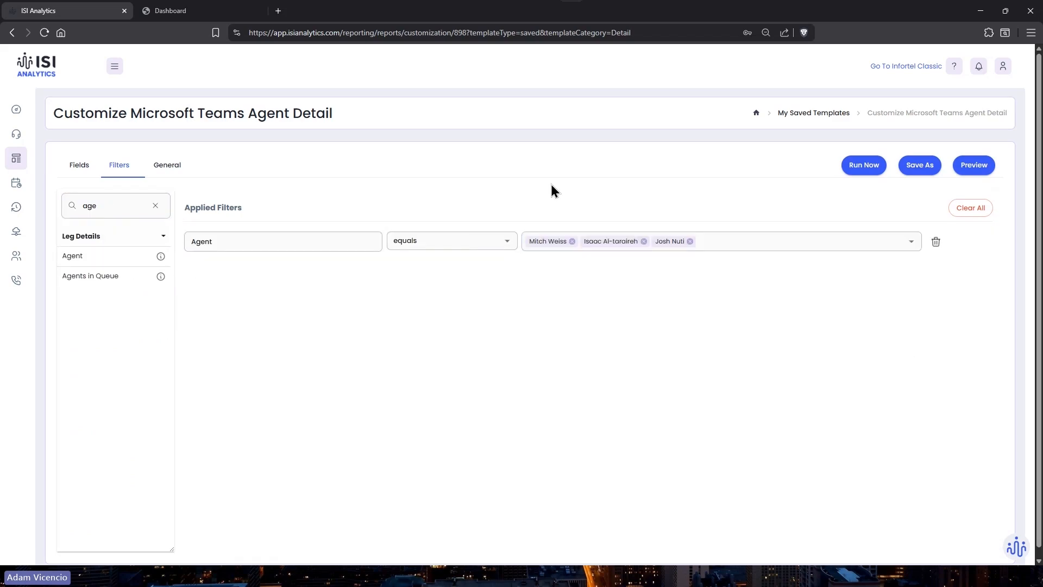
- Remove the Agent grouping and add Agent as the first report column, before Caller
{"action": "left_click", "coordinate": [80, 165]}
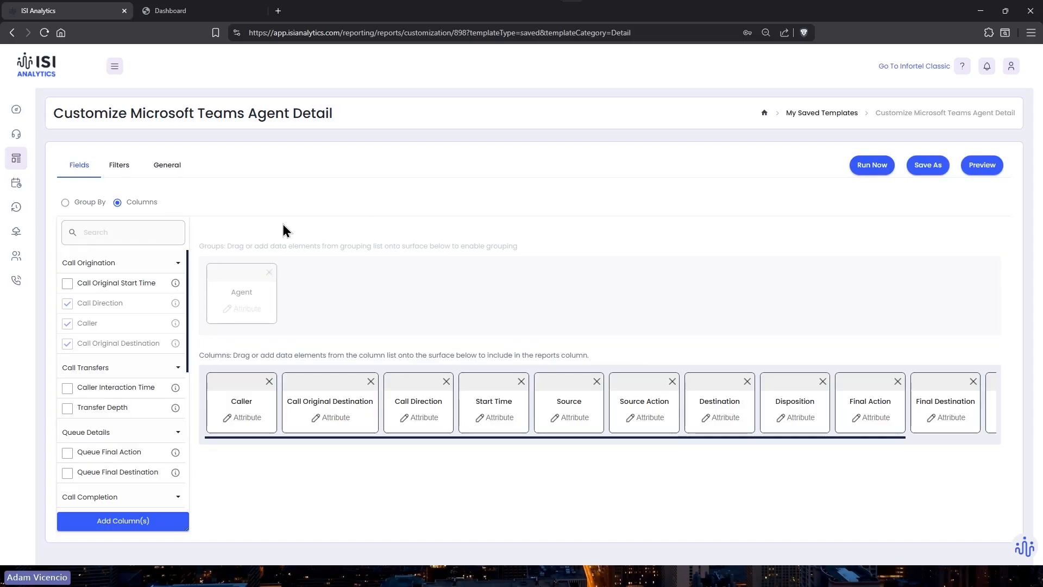
{"action": "left_click", "coordinate": [89, 202]}
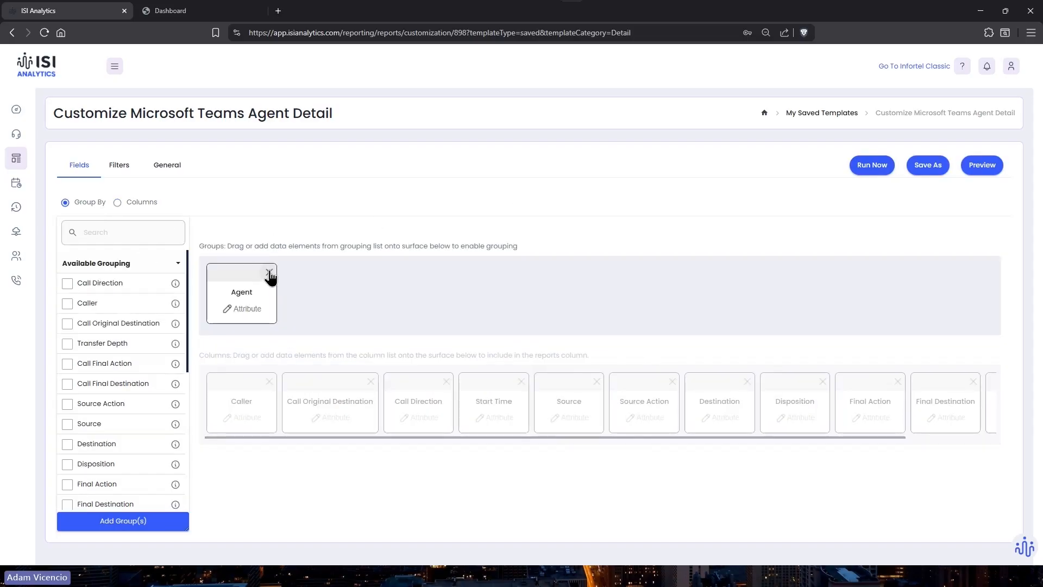
{"action": "left_click", "coordinate": [269, 272]}
{"action": "left_click", "coordinate": [129, 207]}
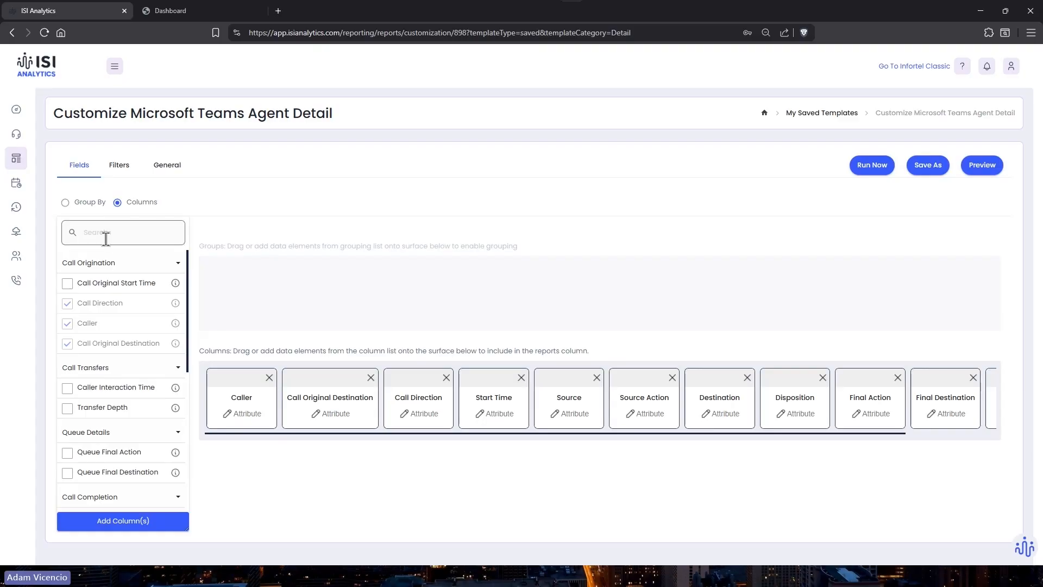
{"action": "left_click", "coordinate": [106, 237]}
{"action": "type", "text": "aga"}
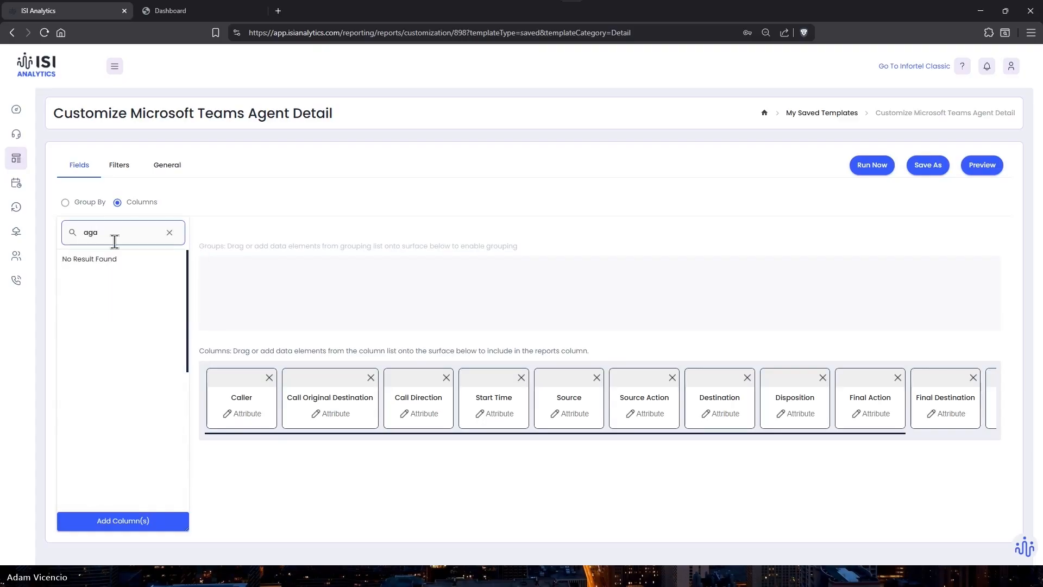
{"action": "key", "text": "BackSpace"}
{"action": "left_click_drag", "start_coordinate": [88, 283], "coordinate": [221, 377]}
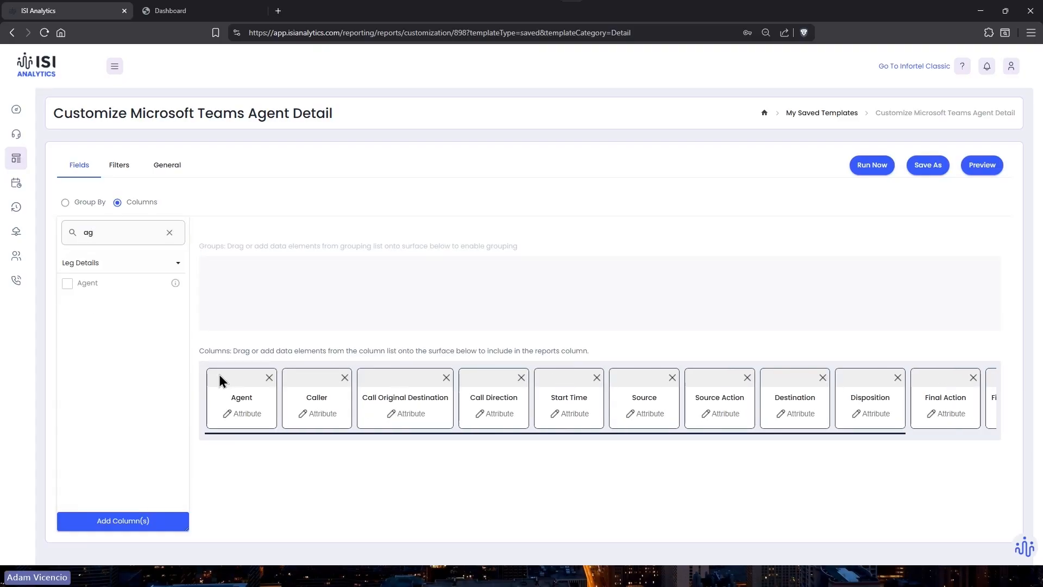
- Run the Microsoft Teams Agent Detail report for the last 3 days
{"action": "left_click", "coordinate": [879, 165]}
{"action": "key", "text": "BackSpace"}
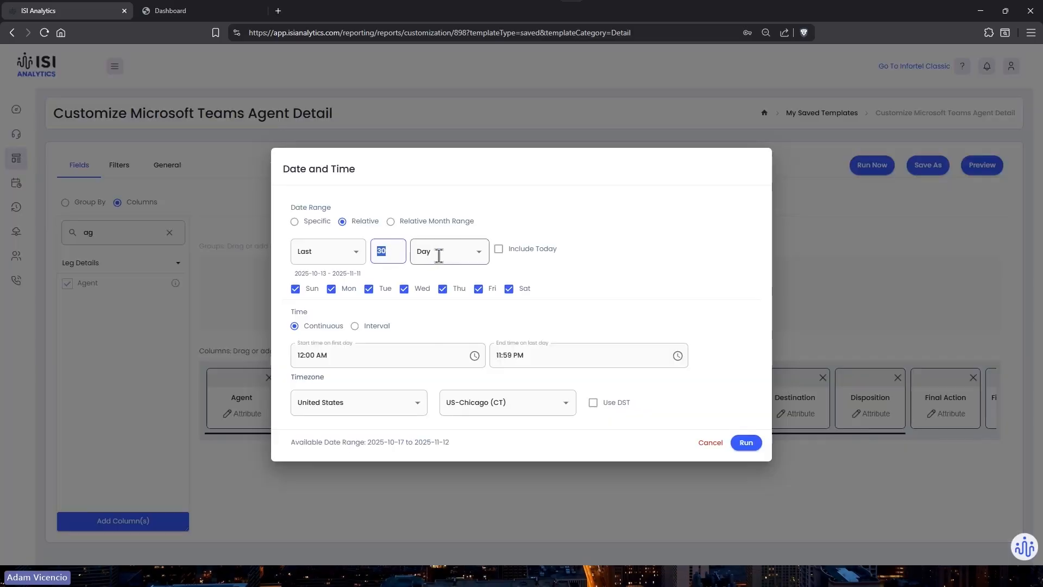
{"action": "left_click", "coordinate": [746, 443]}
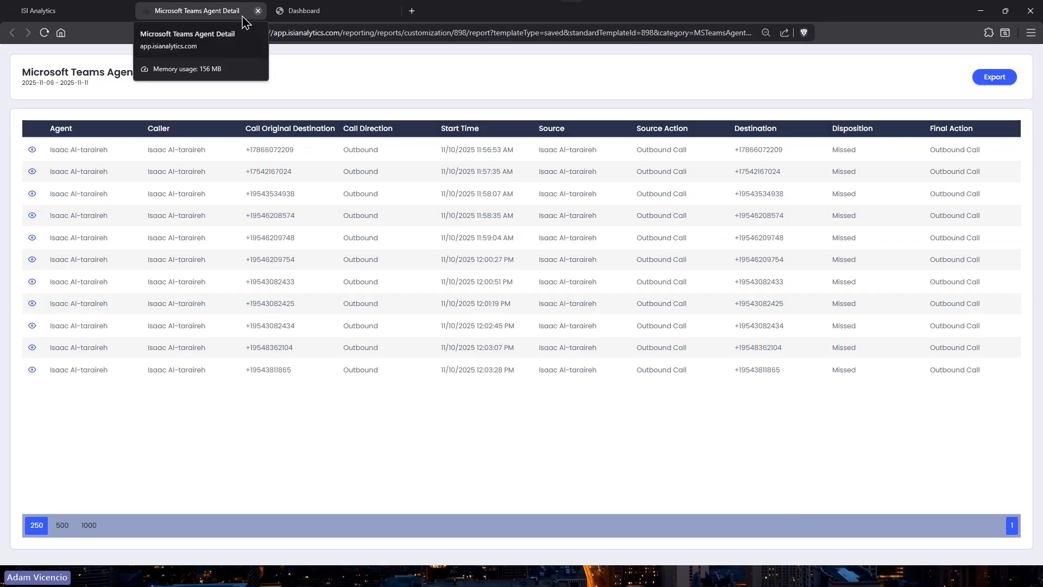
- Return to the template customization and set the Caller column to display internal parties as UPN
{"action": "left_click", "coordinate": [89, 15]}
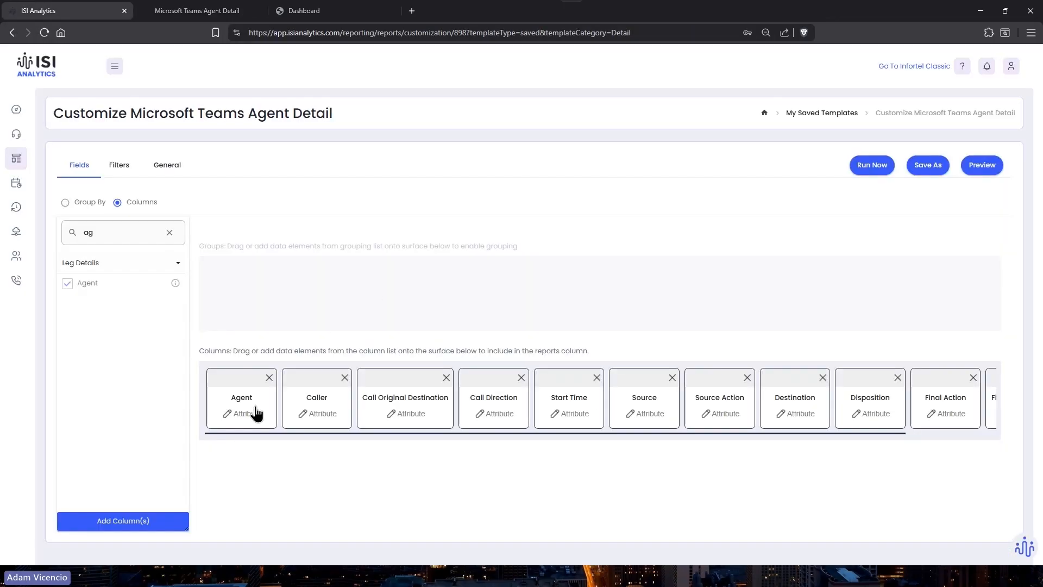
{"action": "left_click", "coordinate": [319, 414]}
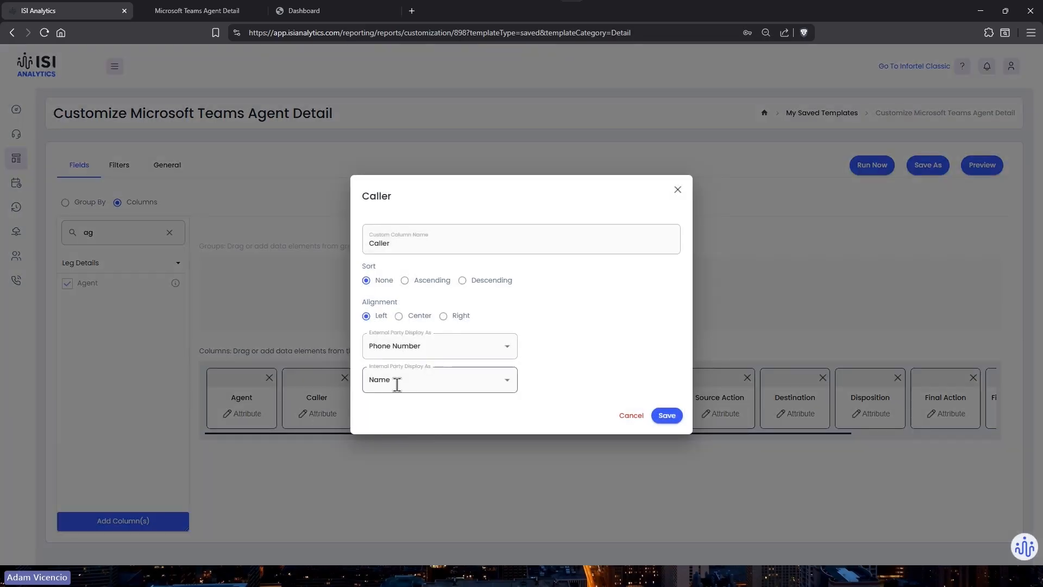
{"action": "left_click", "coordinate": [416, 384]}
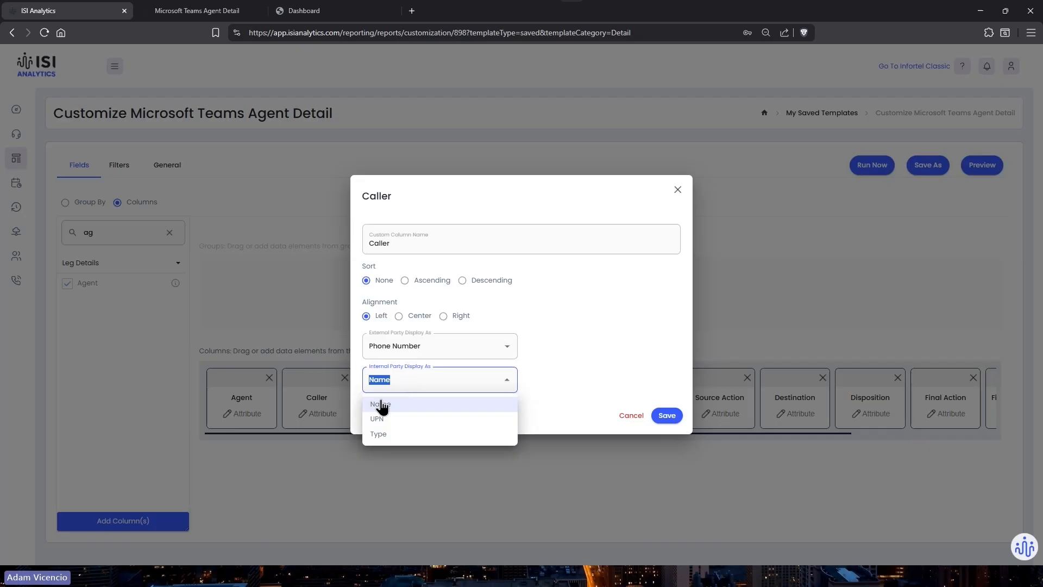
{"action": "left_click", "coordinate": [380, 419]}
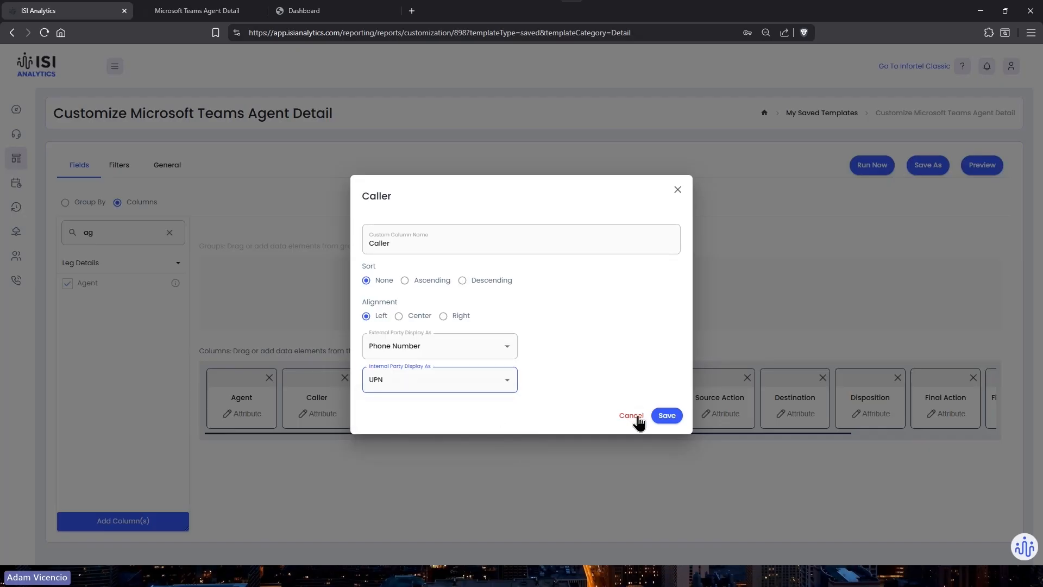
{"action": "left_click", "coordinate": [666, 426]}
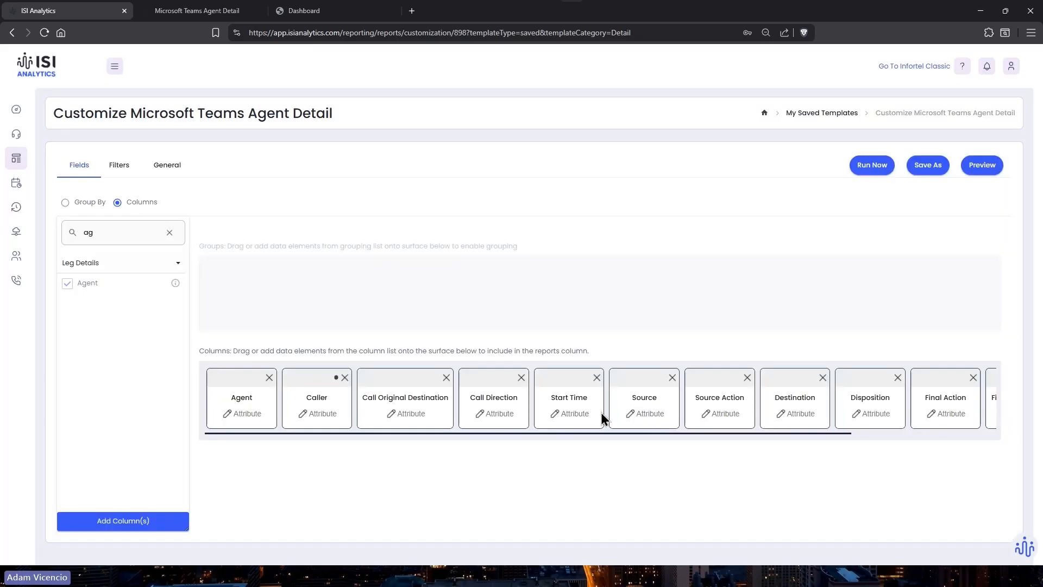
- Set the Call Original Destination column to display external parties as Type
{"action": "left_click", "coordinate": [413, 419]}
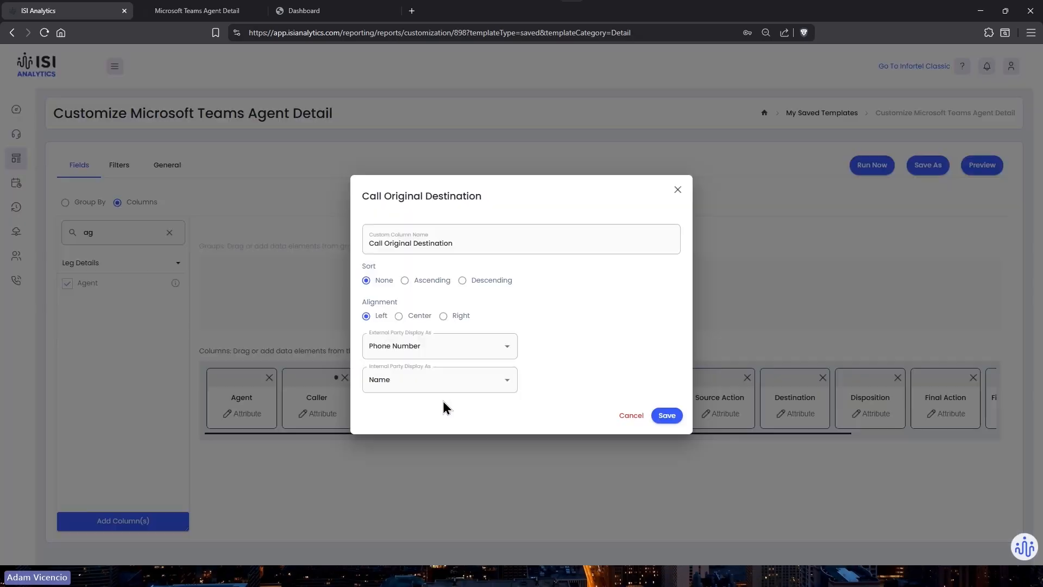
{"action": "left_click", "coordinate": [438, 346]}
{"action": "left_click", "coordinate": [412, 385]}
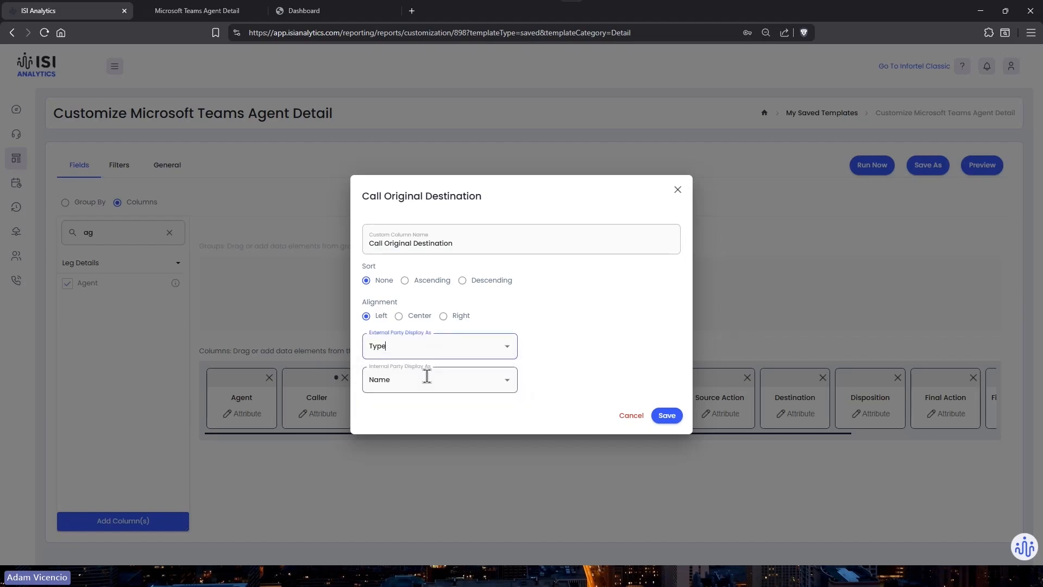
{"action": "left_click", "coordinate": [662, 417]}
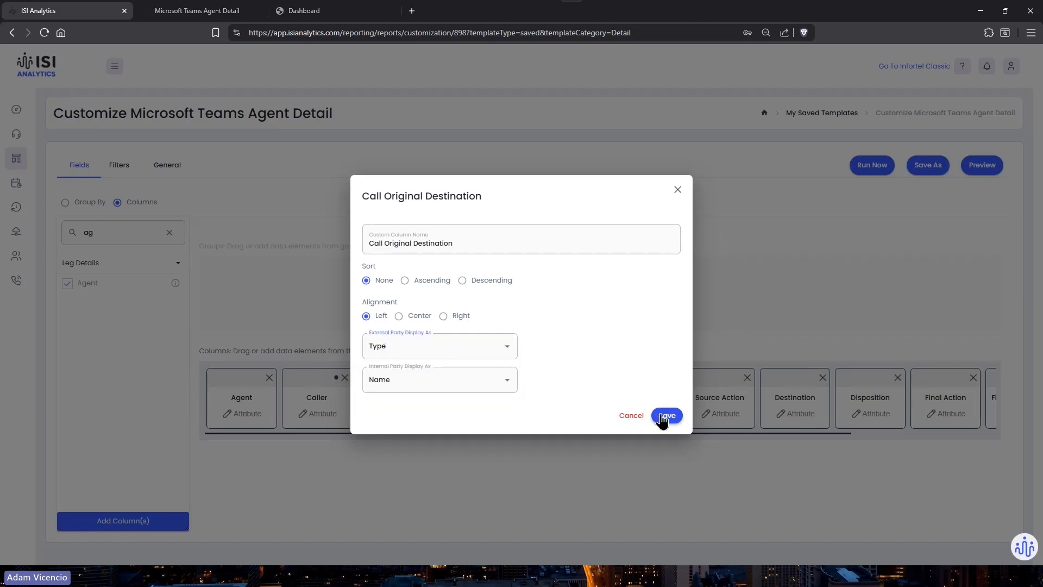
- Rerun the customized Microsoft Teams Agent Detail report for the last 3 days, then return to the template customization
{"action": "left_click", "coordinate": [859, 166]}
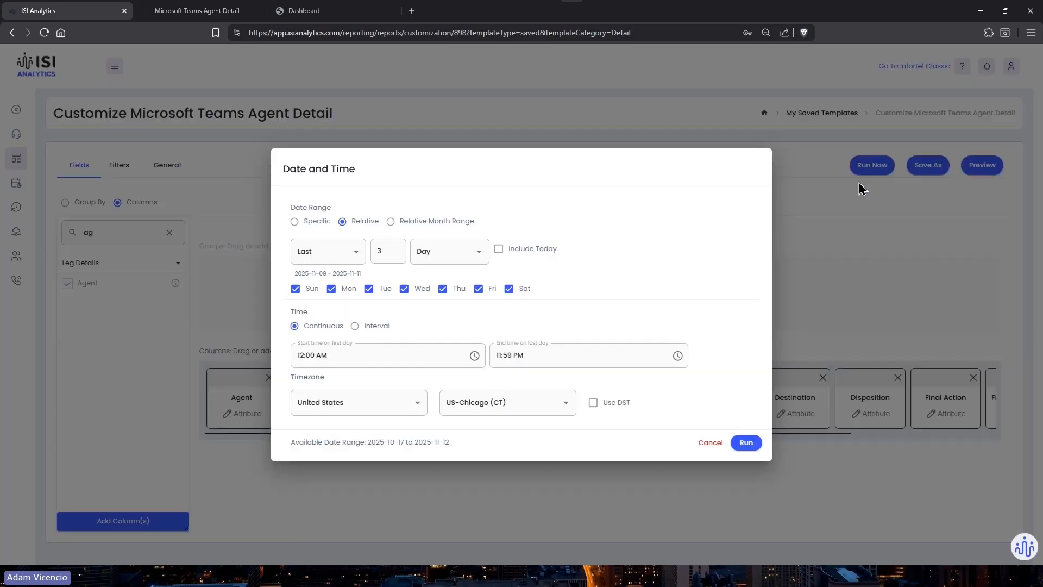
{"action": "left_click", "coordinate": [746, 443]}
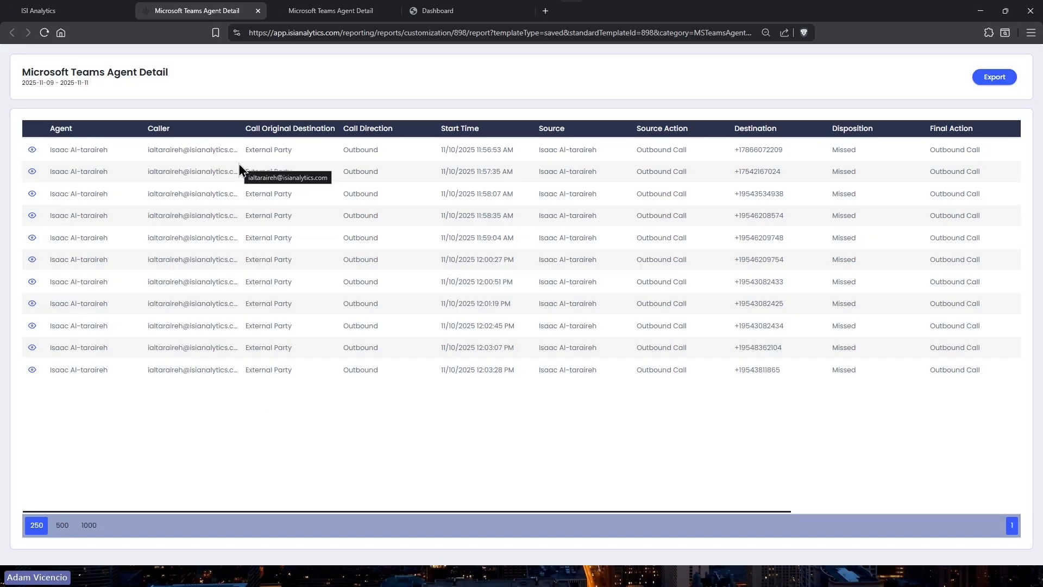
{"action": "left_click", "coordinate": [111, 14]}
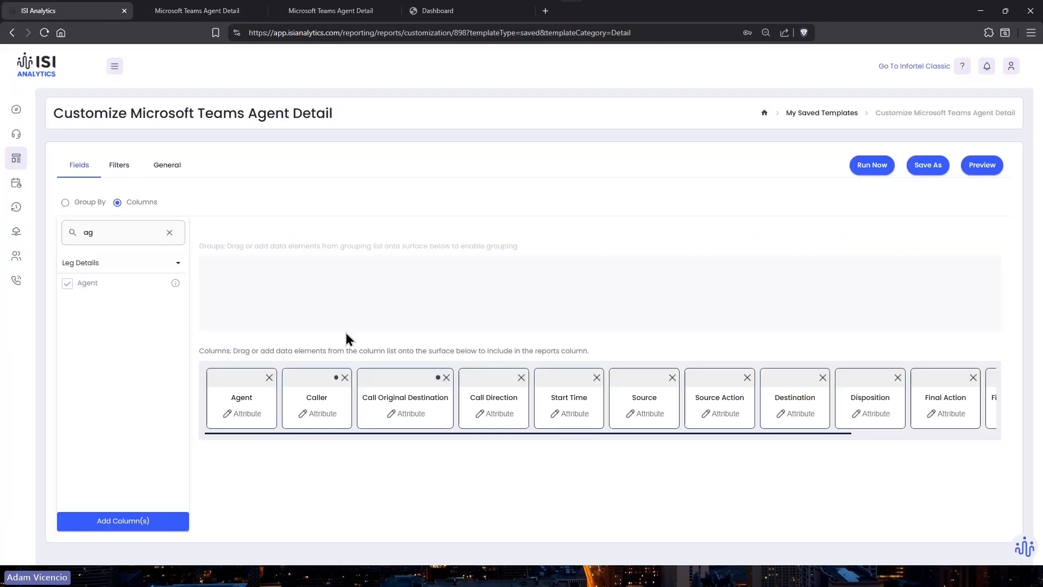